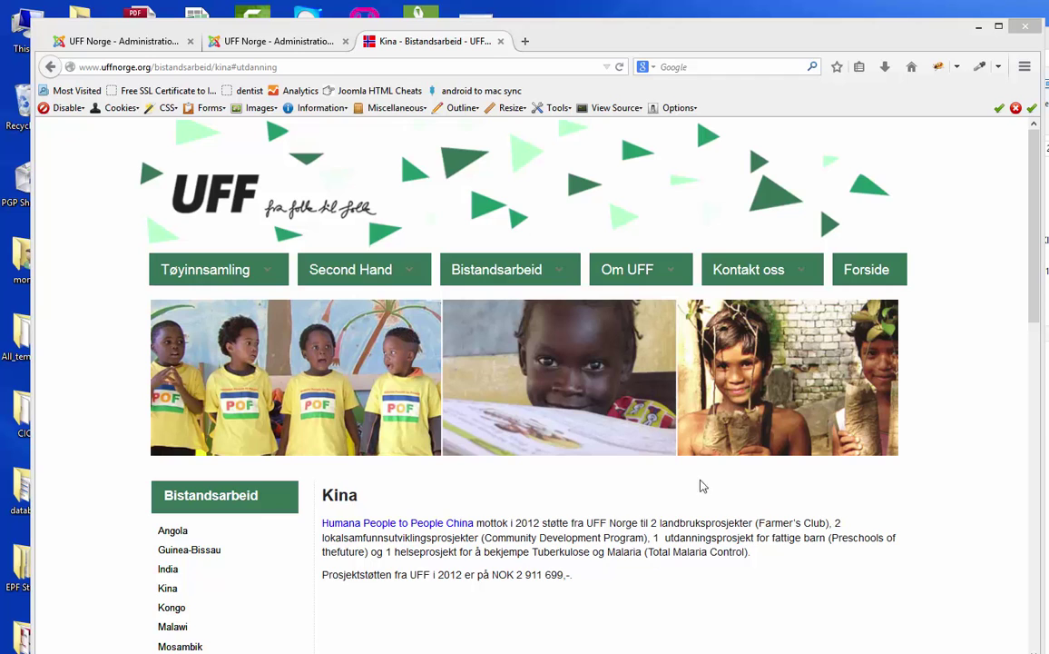
Step: Examine the 2012 annual report tabs Miljø & Jordbruk, Landsbyudvikling and Utdanning on the public Kina page
{"action": "scroll", "coordinate": [700, 499], "scroll_direction": "down", "scroll_amount": 4}
{"action": "scroll", "coordinate": [695, 500], "scroll_direction": "down", "scroll_amount": 3}
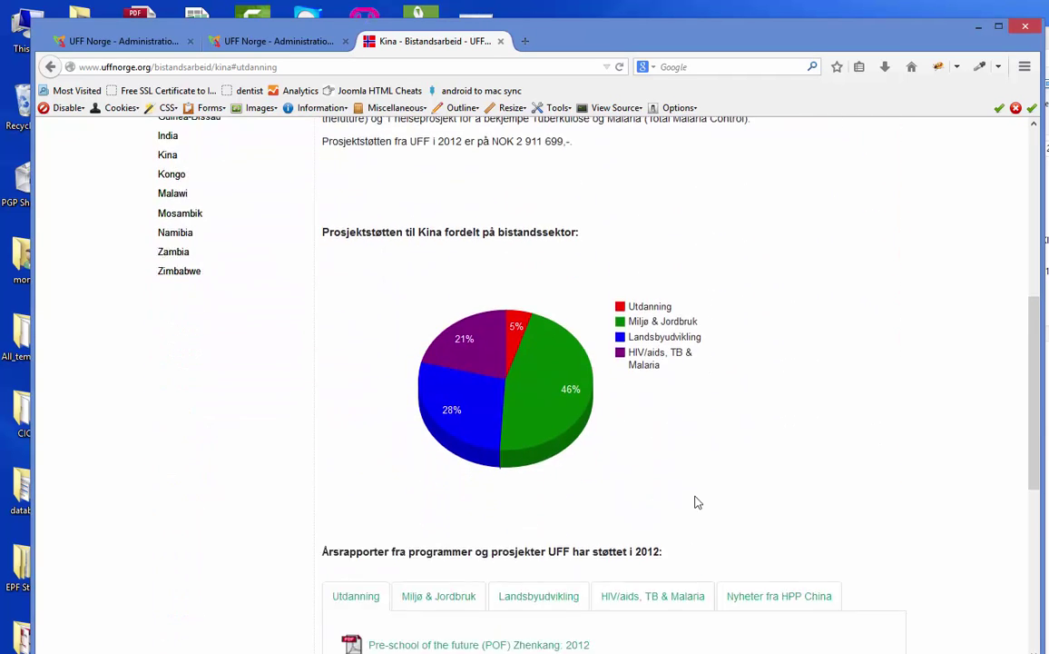
{"action": "left_click", "coordinate": [427, 413]}
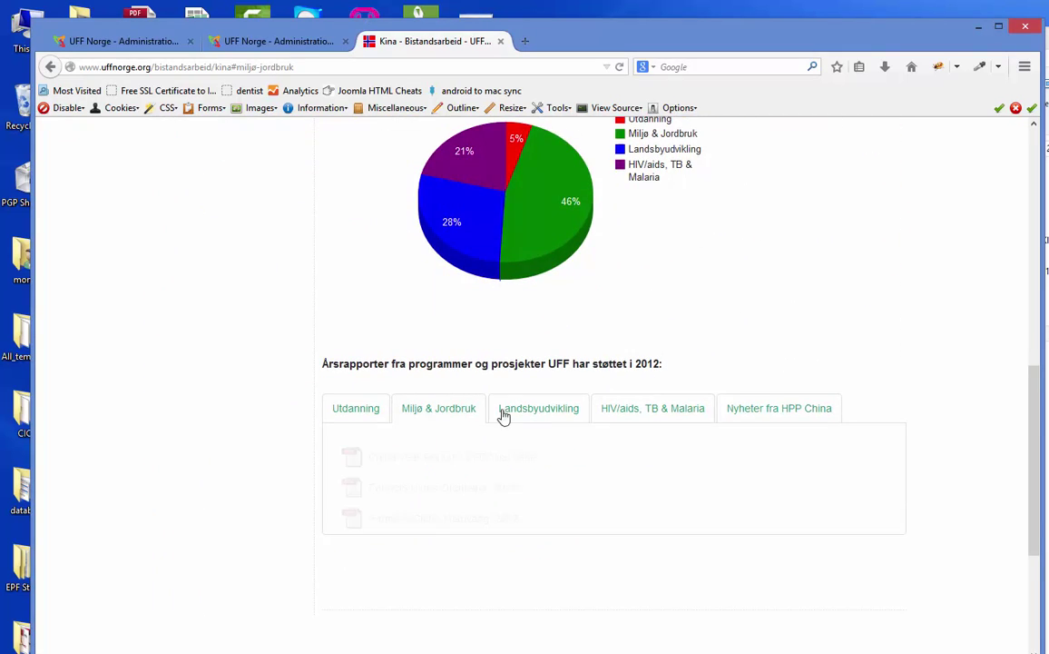
{"action": "left_click", "coordinate": [508, 415]}
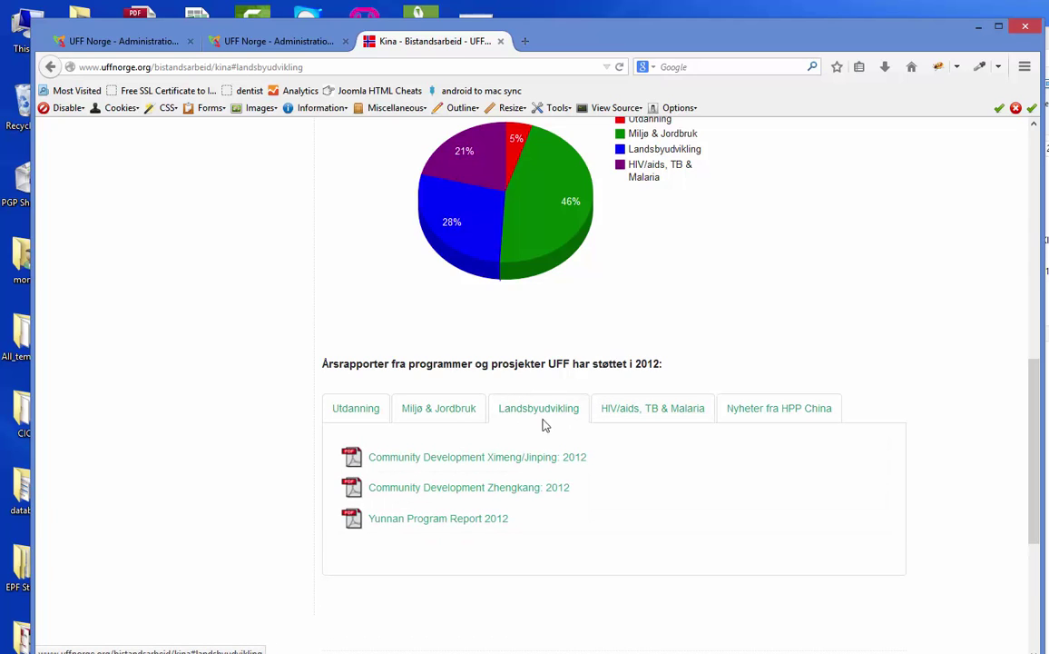
{"action": "left_click_drag", "start_coordinate": [513, 553], "coordinate": [371, 468]}
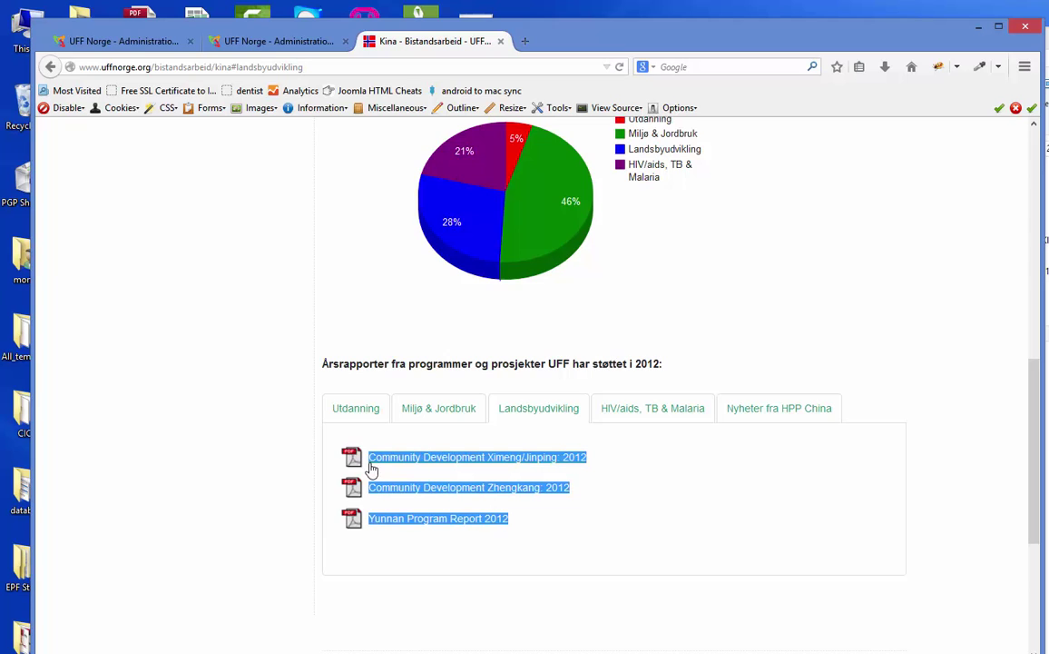
{"action": "left_click", "coordinate": [416, 412]}
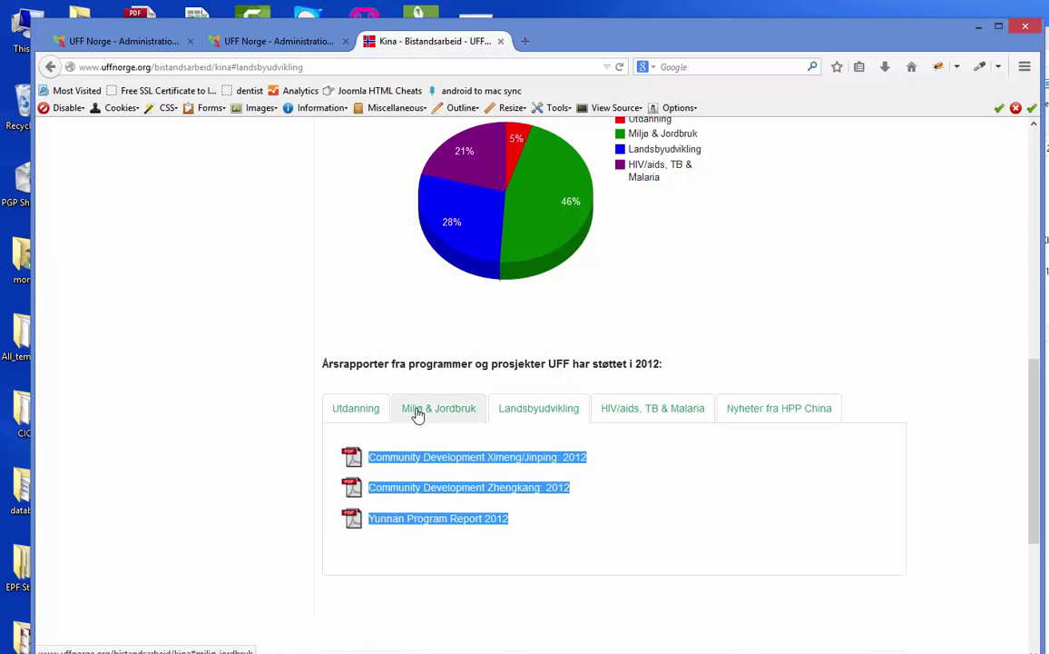
{"action": "left_click", "coordinate": [354, 412]}
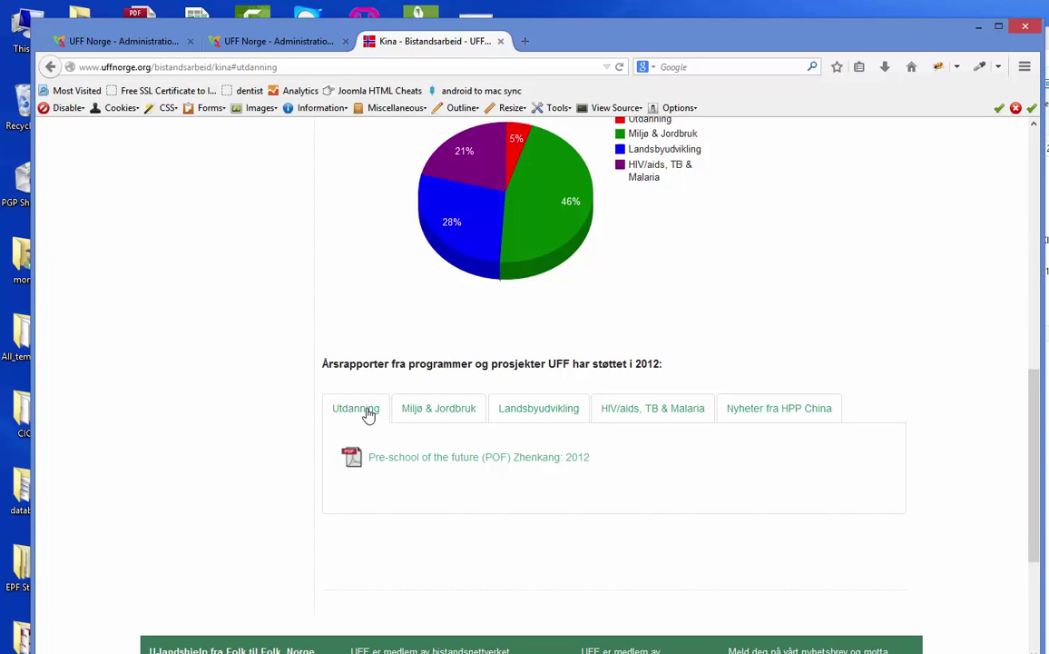
{"action": "scroll", "coordinate": [369, 414], "scroll_direction": "up", "scroll_amount": 5}
{"action": "scroll", "coordinate": [369, 414], "scroll_direction": "up", "scroll_amount": 5}
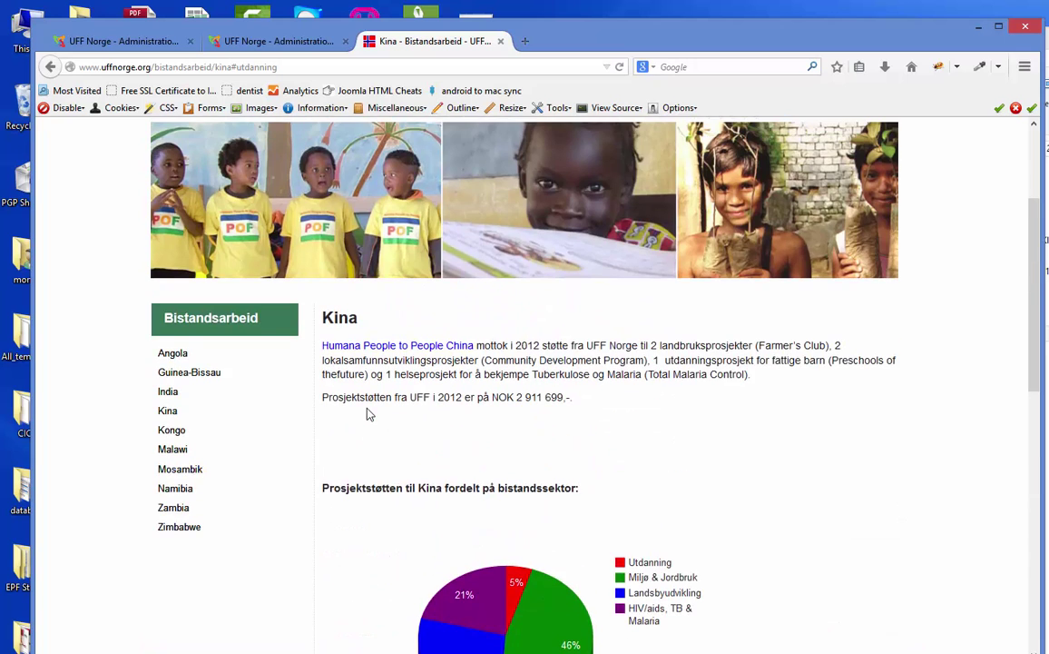
Step: Open the Dropfiles component in the Joomla administration and expand the Bistandsarbeid-2013 category and its Kina subcategory
{"action": "left_click", "coordinate": [242, 46]}
{"action": "mouse_move", "coordinate": [267, 184]}
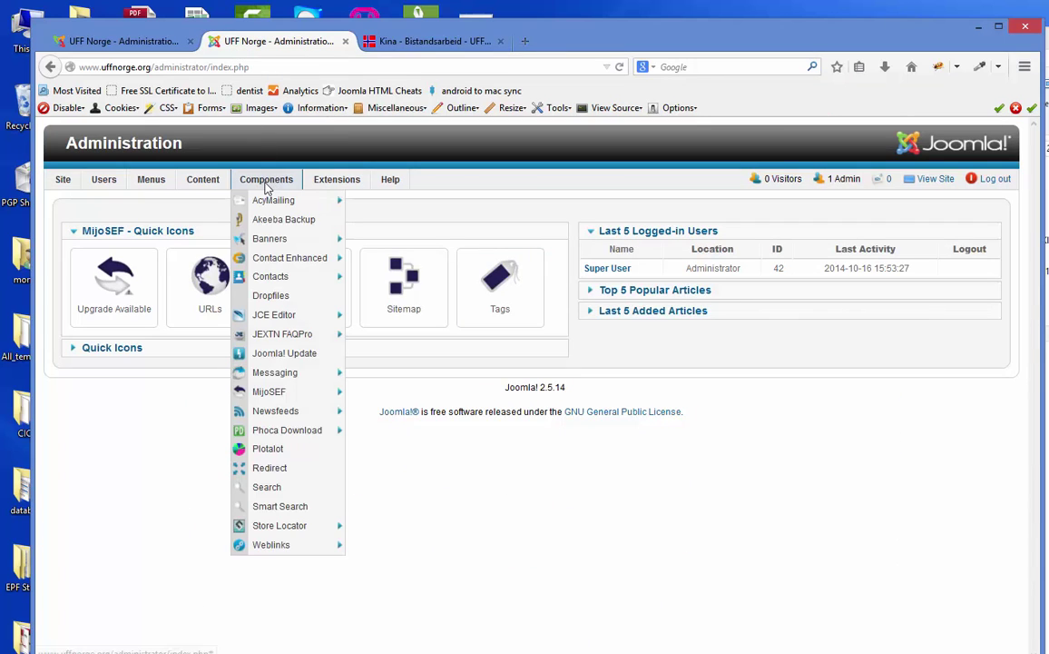
{"action": "left_click", "coordinate": [270, 296]}
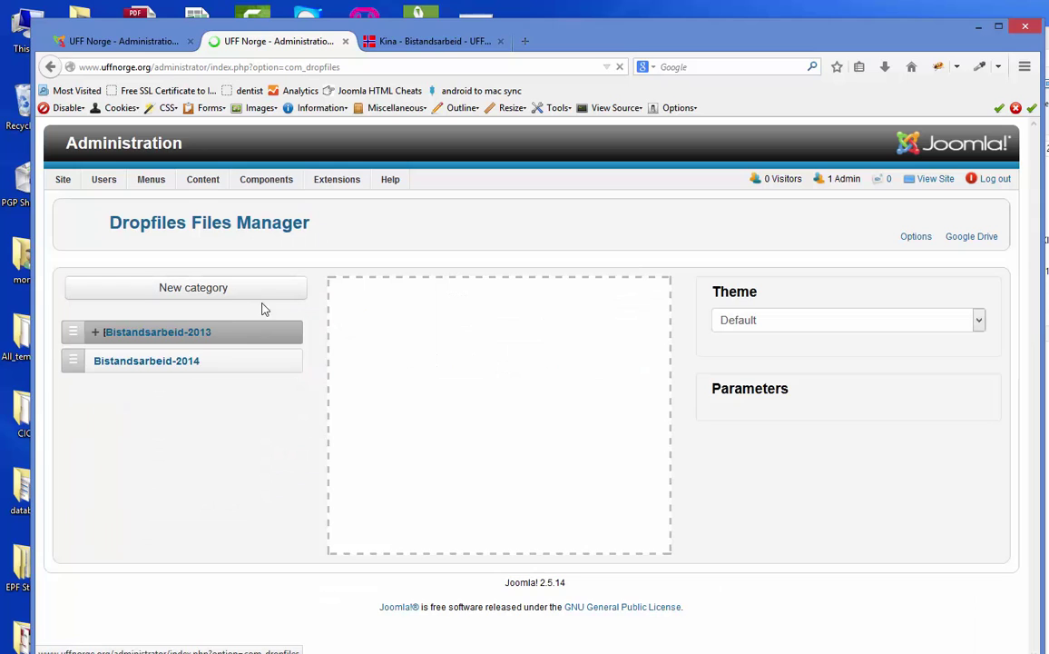
{"action": "left_click", "coordinate": [95, 335]}
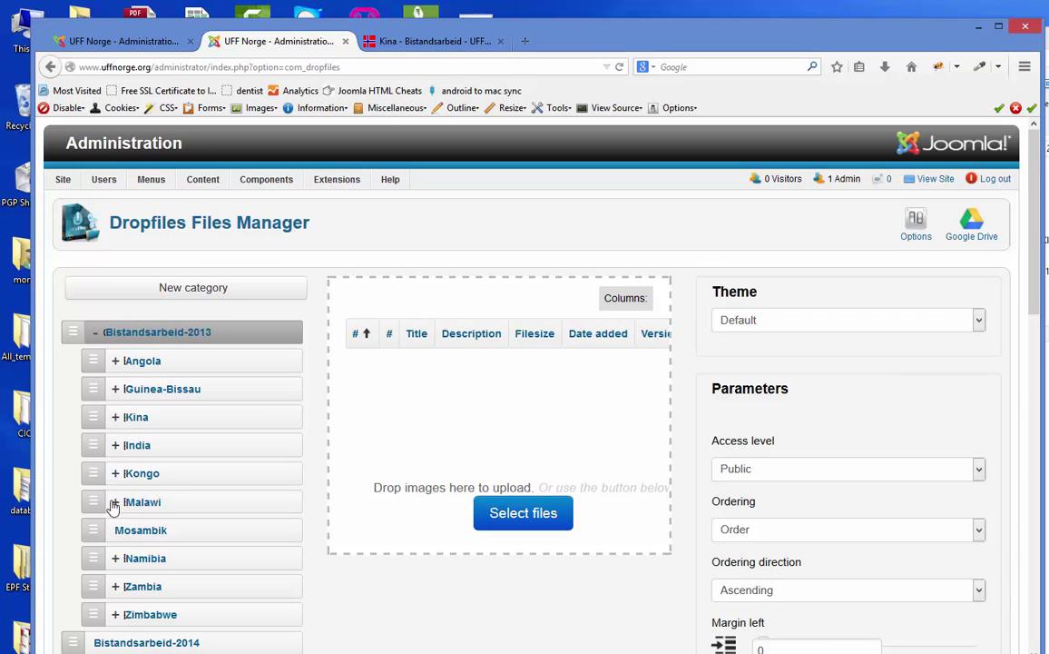
{"action": "left_click", "coordinate": [116, 418]}
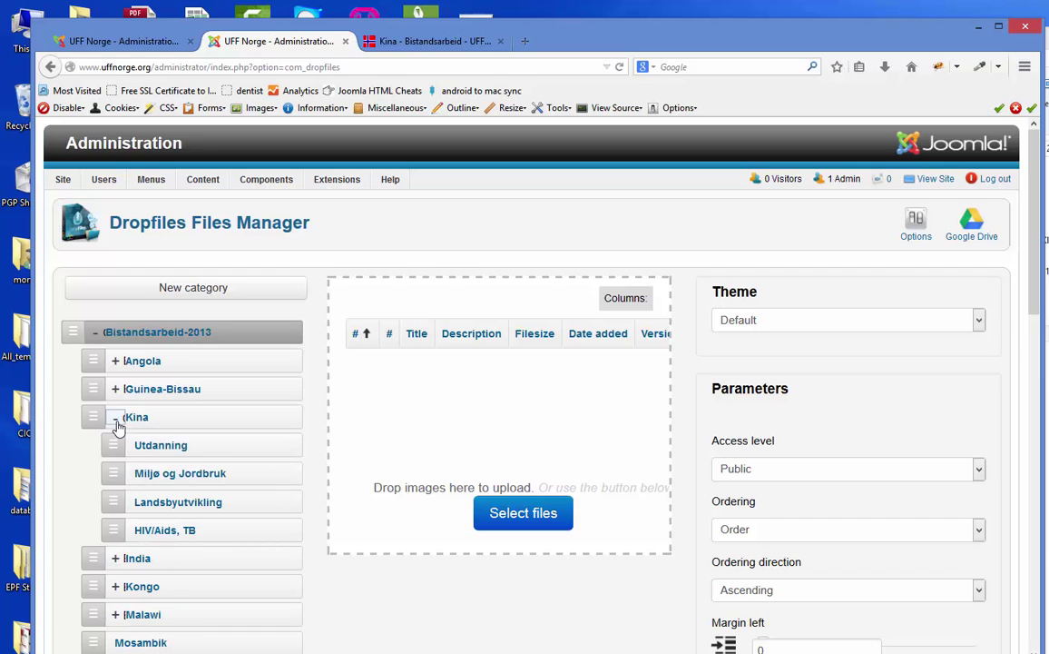
Step: Review the files in Kina's Utdanning, Miljø og Jordbruk, Landsbyutvikling and HIV/Aids, TB categories
{"action": "left_click", "coordinate": [165, 453]}
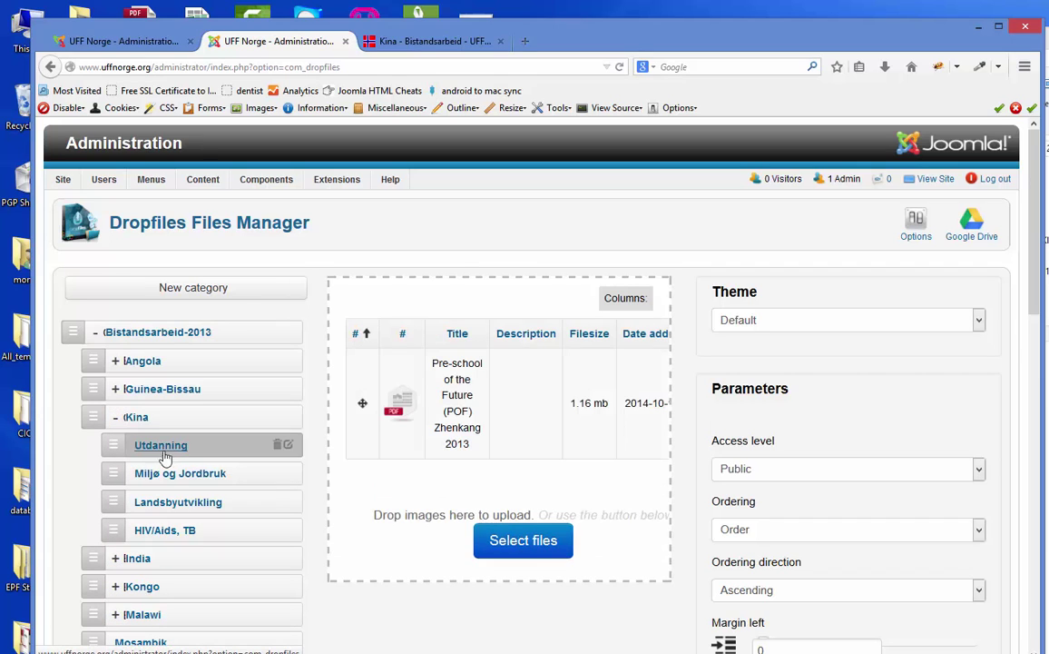
{"action": "left_click", "coordinate": [167, 481]}
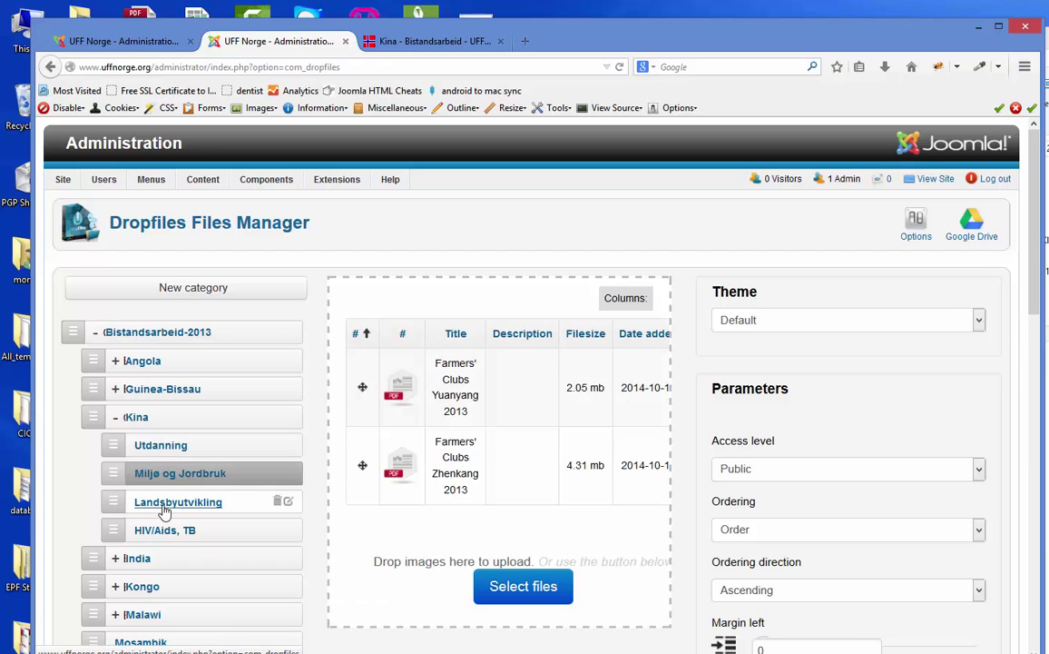
{"action": "left_click", "coordinate": [164, 509]}
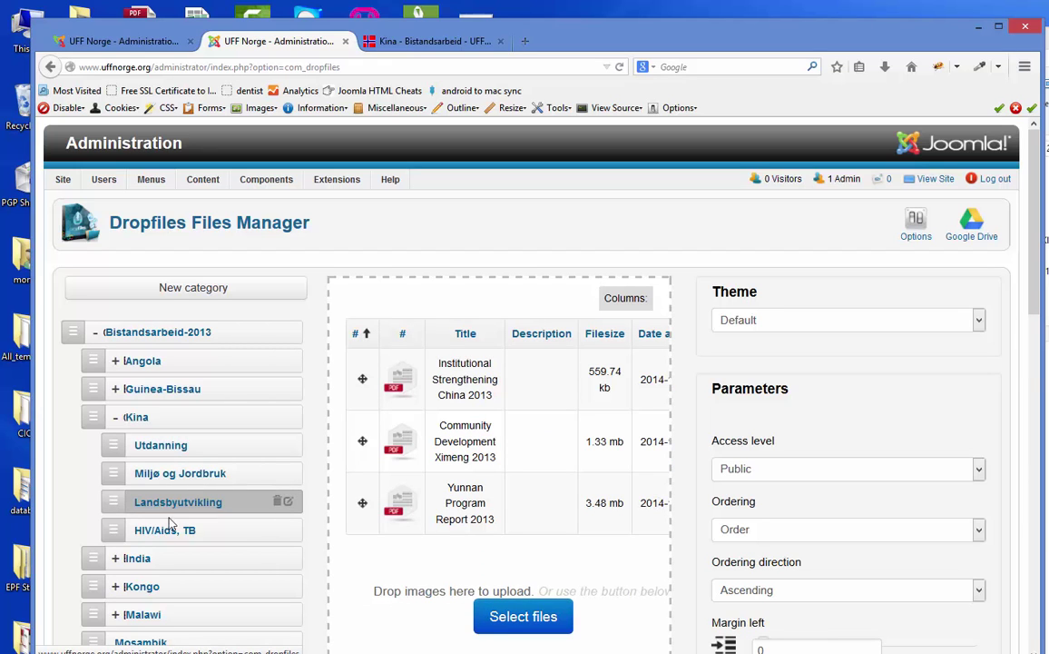
{"action": "left_click", "coordinate": [173, 535]}
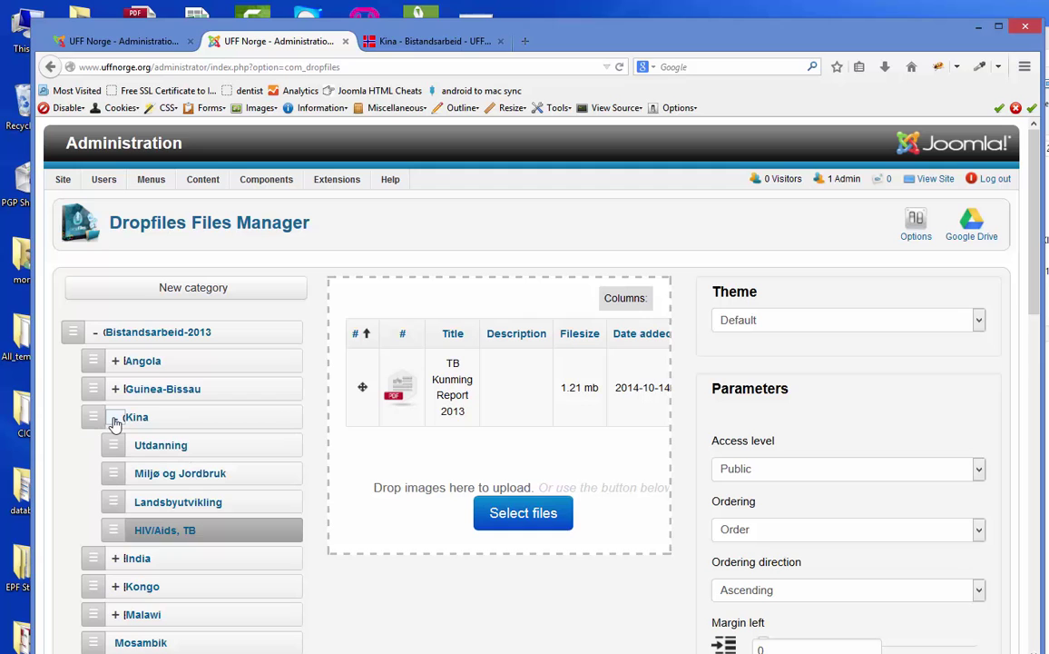
Step: Set Show size to No for Kina's Utdanning category, then restore it to Yes
{"action": "left_click", "coordinate": [156, 446]}
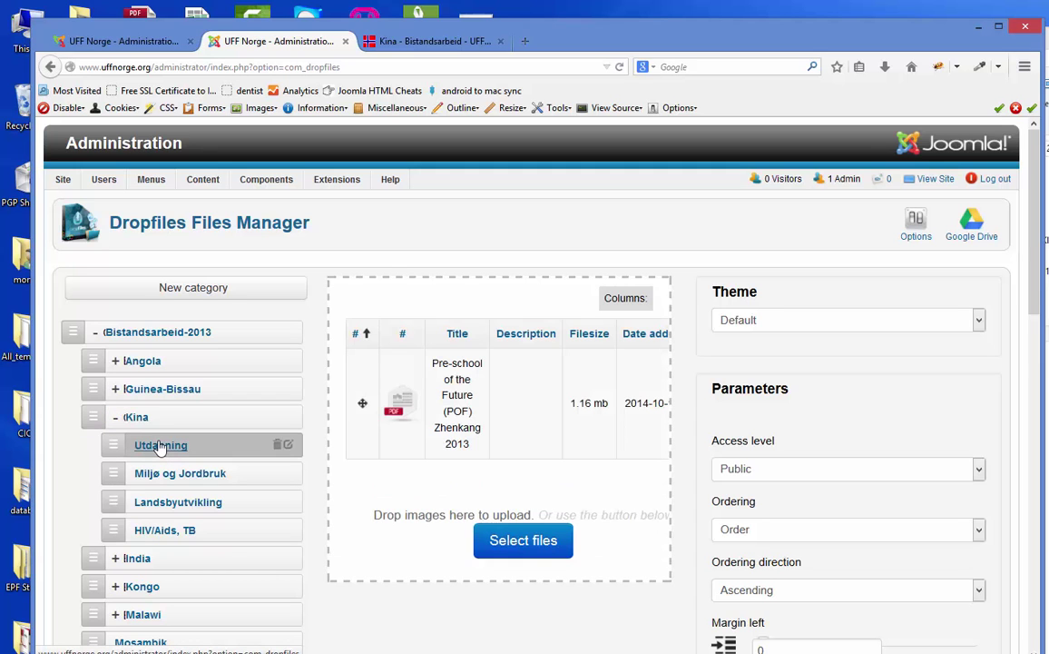
{"action": "scroll", "coordinate": [1040, 368], "scroll_direction": "down", "scroll_amount": 1}
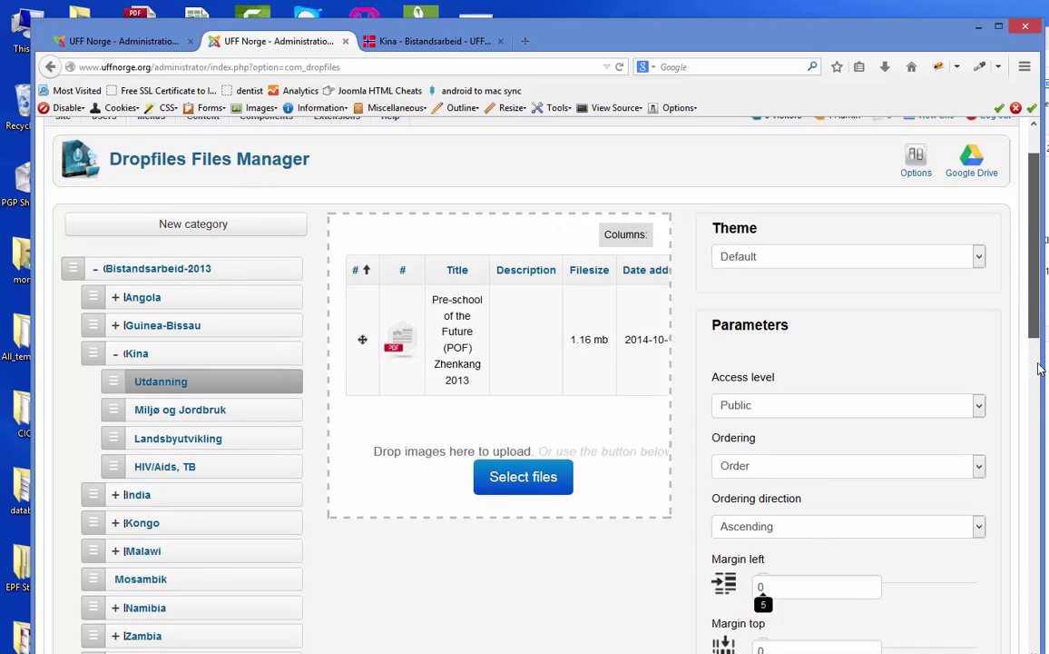
{"action": "scroll", "coordinate": [1041, 369], "scroll_direction": "down", "scroll_amount": 5}
{"action": "left_click", "coordinate": [980, 477]}
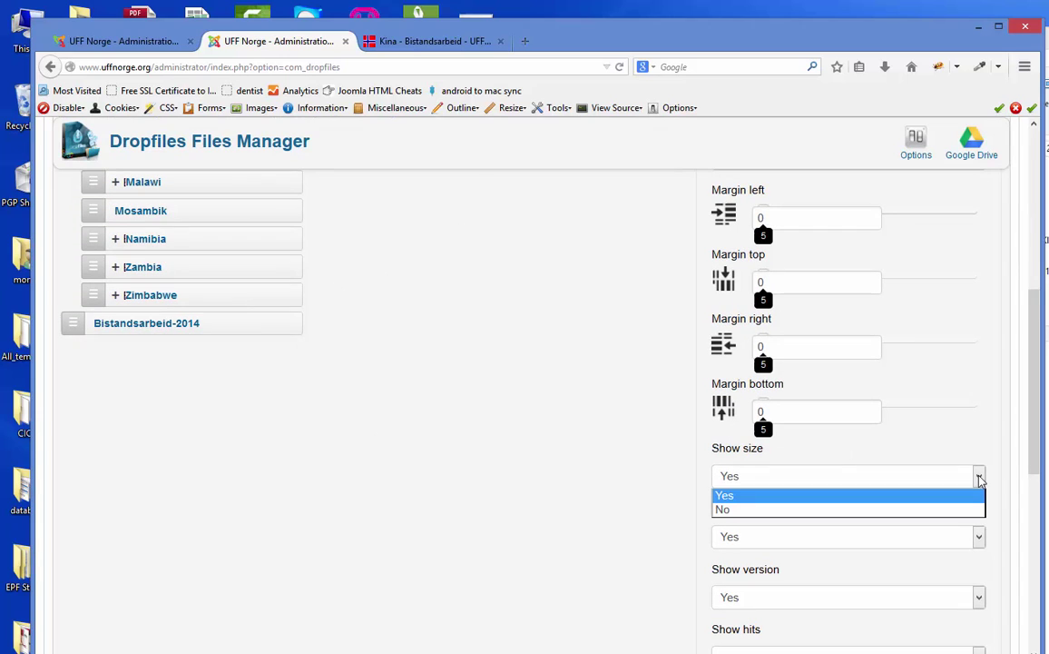
{"action": "left_click", "coordinate": [899, 511]}
{"action": "left_click", "coordinate": [972, 476]}
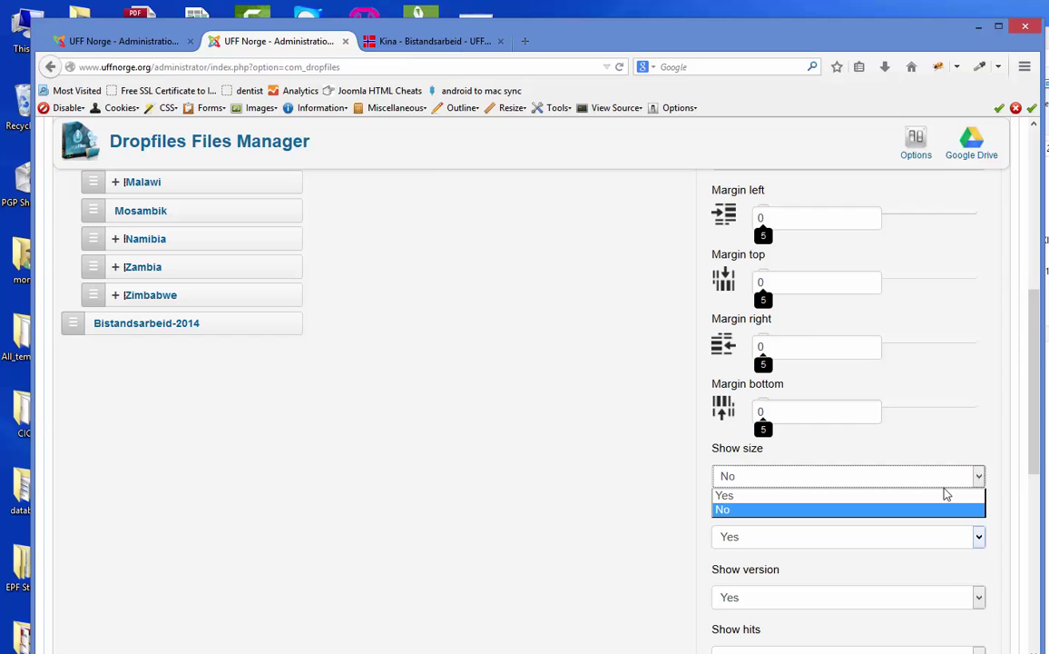
{"action": "left_click", "coordinate": [944, 495]}
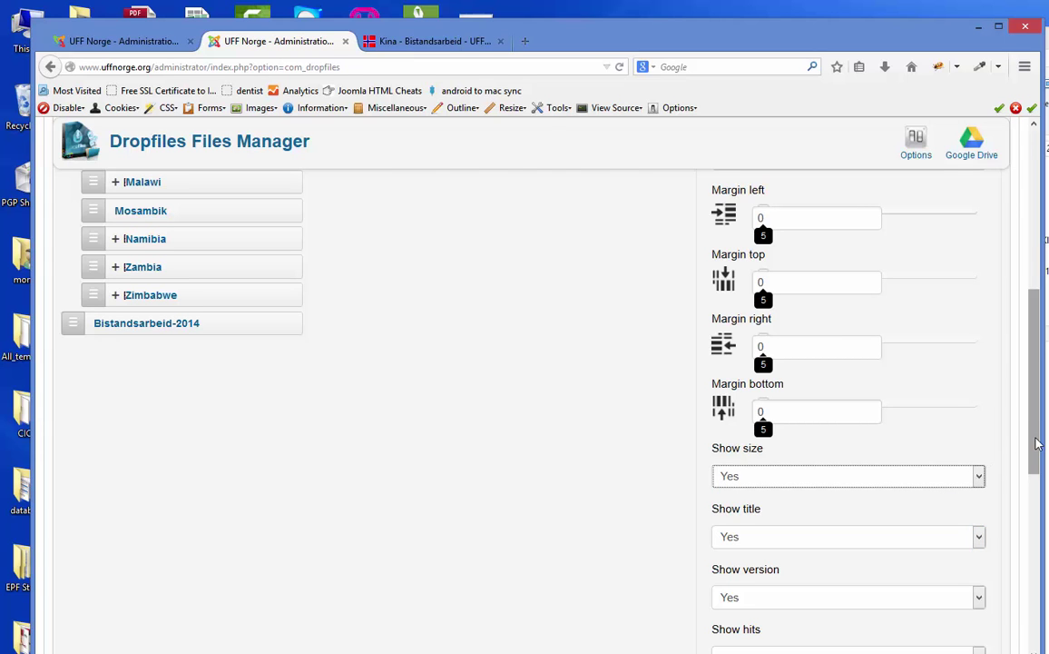
{"action": "left_click_drag", "start_coordinate": [1037, 442], "coordinate": [1037, 301]}
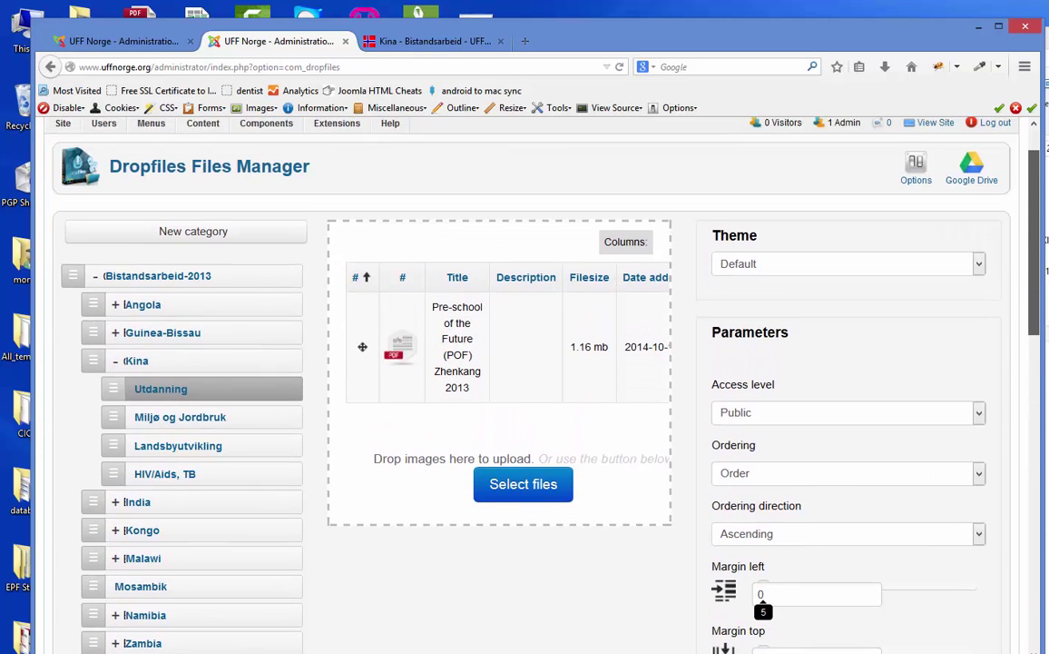
{"action": "scroll", "coordinate": [872, 263], "scroll_direction": "down", "scroll_amount": 1}
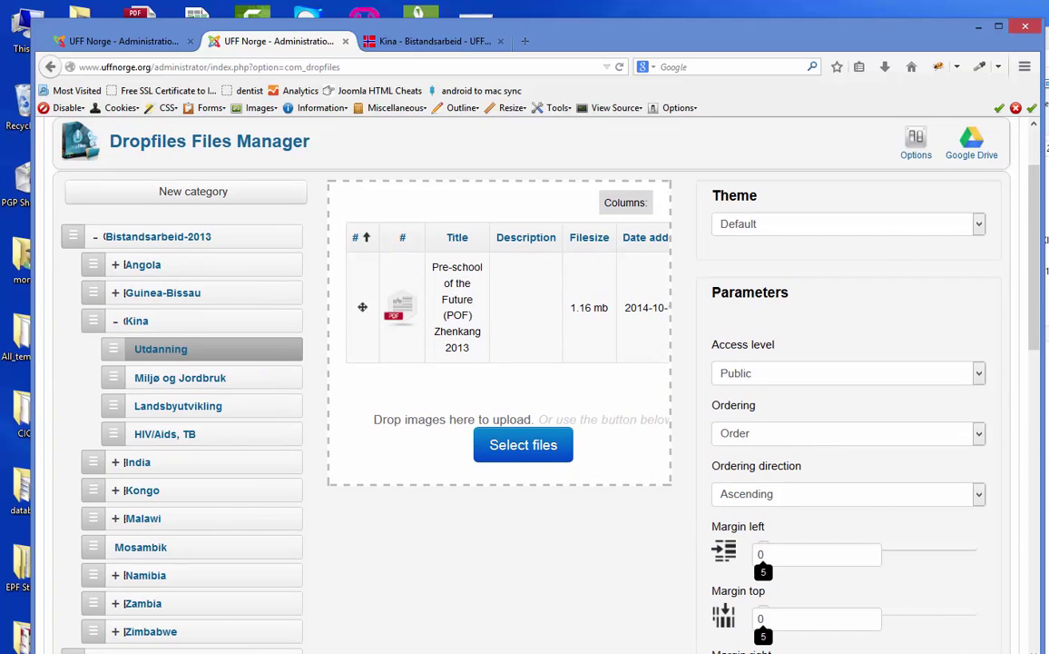
{"action": "scroll", "coordinate": [1035, 227], "scroll_direction": "up", "scroll_amount": 2}
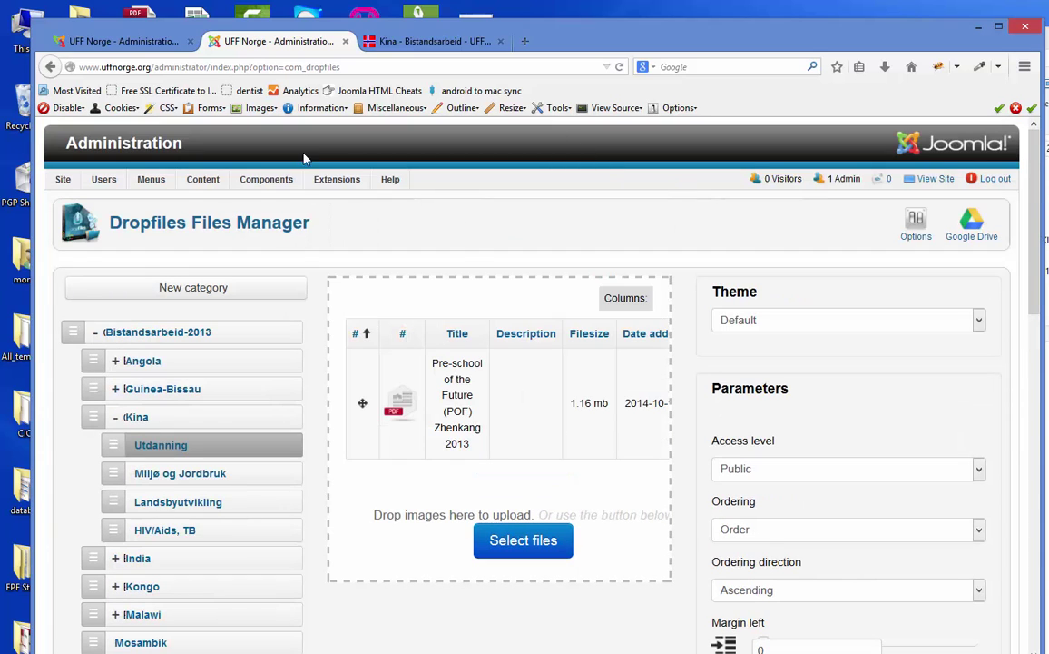
Step: Open the Article Manager in the other administration tab and open the Kina article from the Bistandsarbeid category for editing
{"action": "left_click", "coordinate": [95, 42]}
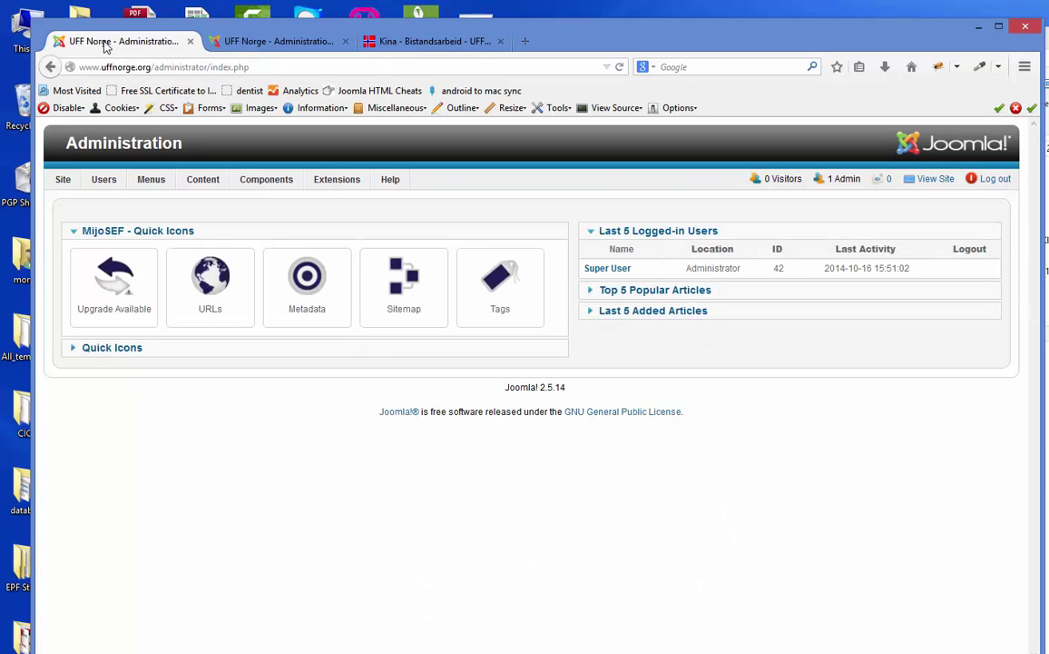
{"action": "mouse_move", "coordinate": [200, 181]}
{"action": "left_click", "coordinate": [210, 201]}
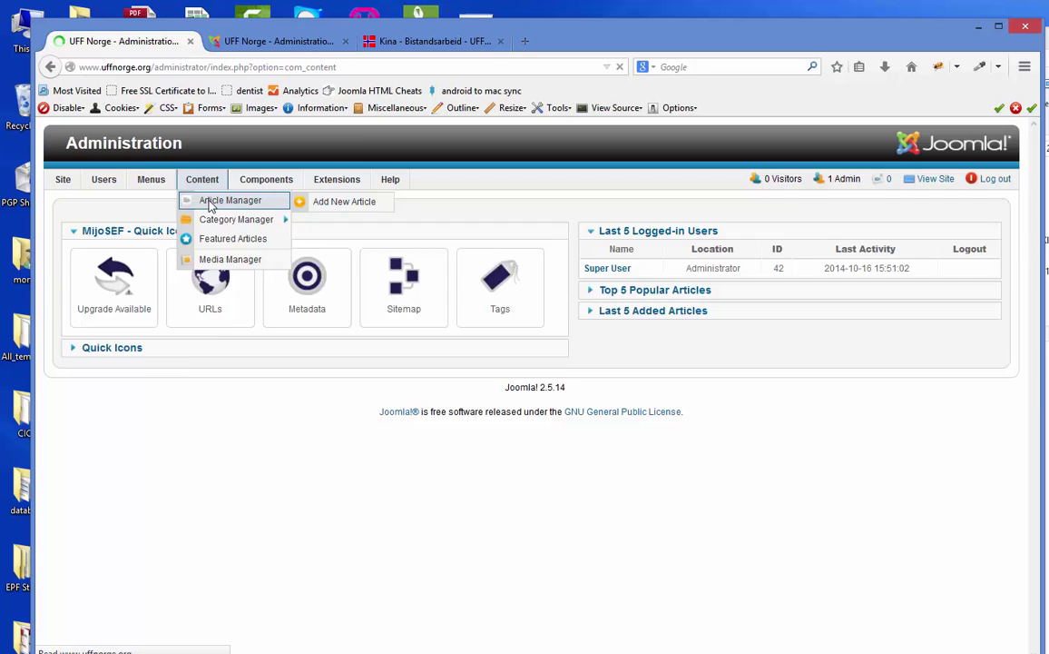
{"action": "scroll", "coordinate": [194, 383], "scroll_direction": "down", "scroll_amount": 2}
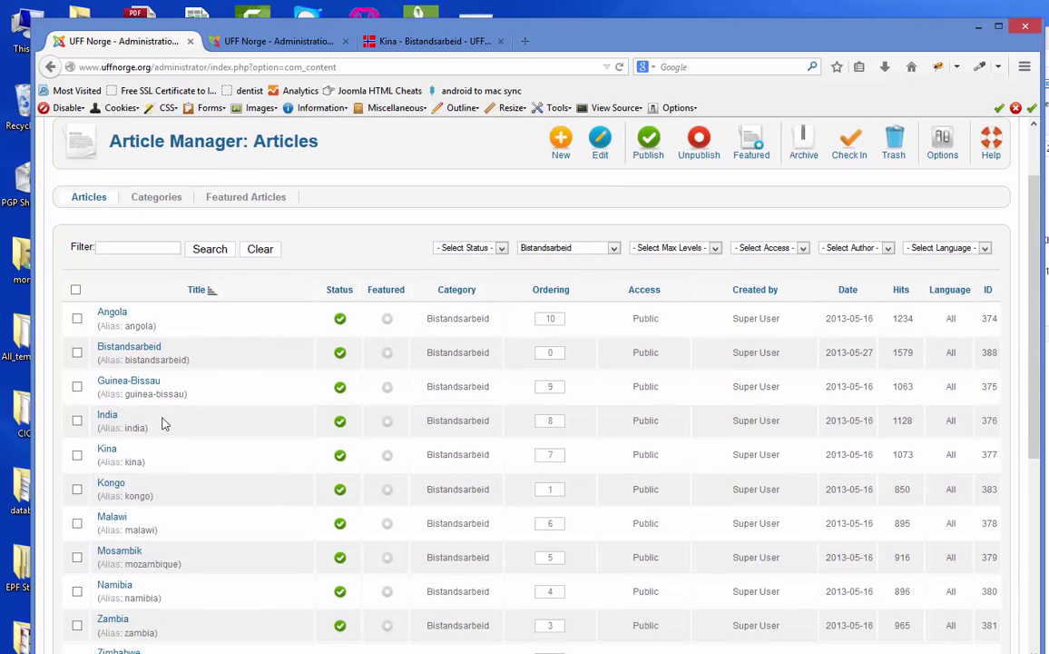
{"action": "left_click", "coordinate": [614, 243]}
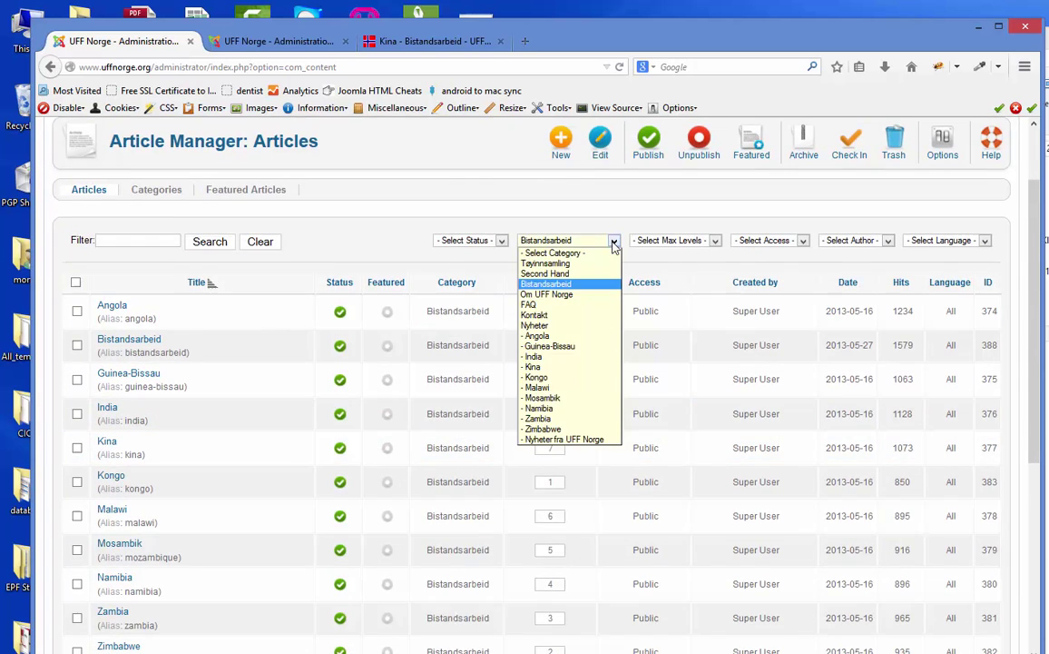
{"action": "left_click", "coordinate": [570, 285]}
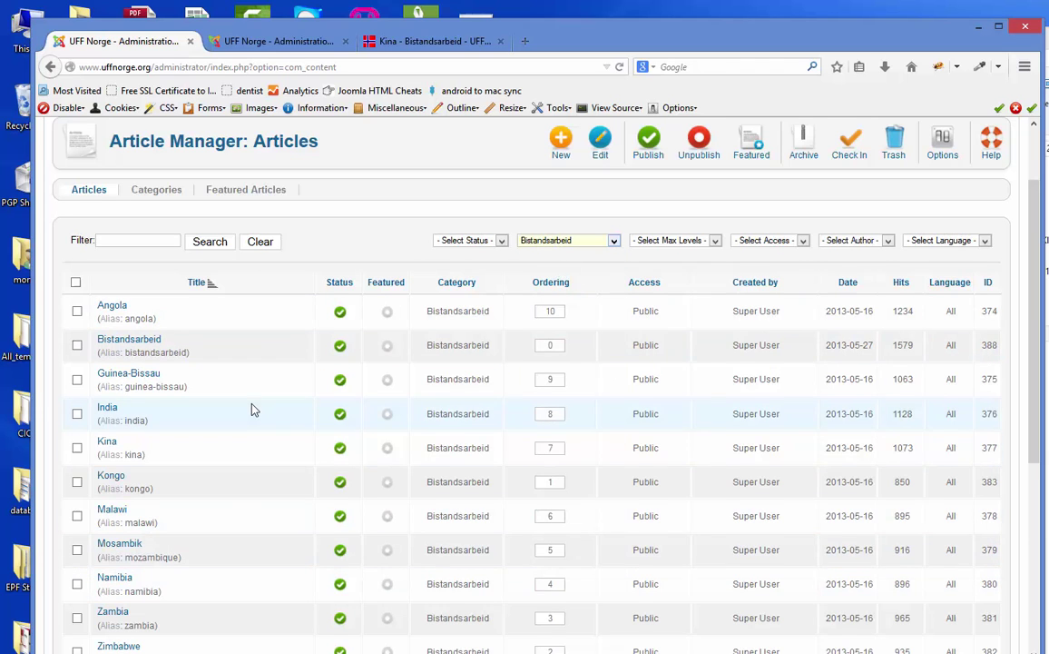
{"action": "scroll", "coordinate": [252, 410], "scroll_direction": "down", "scroll_amount": 2}
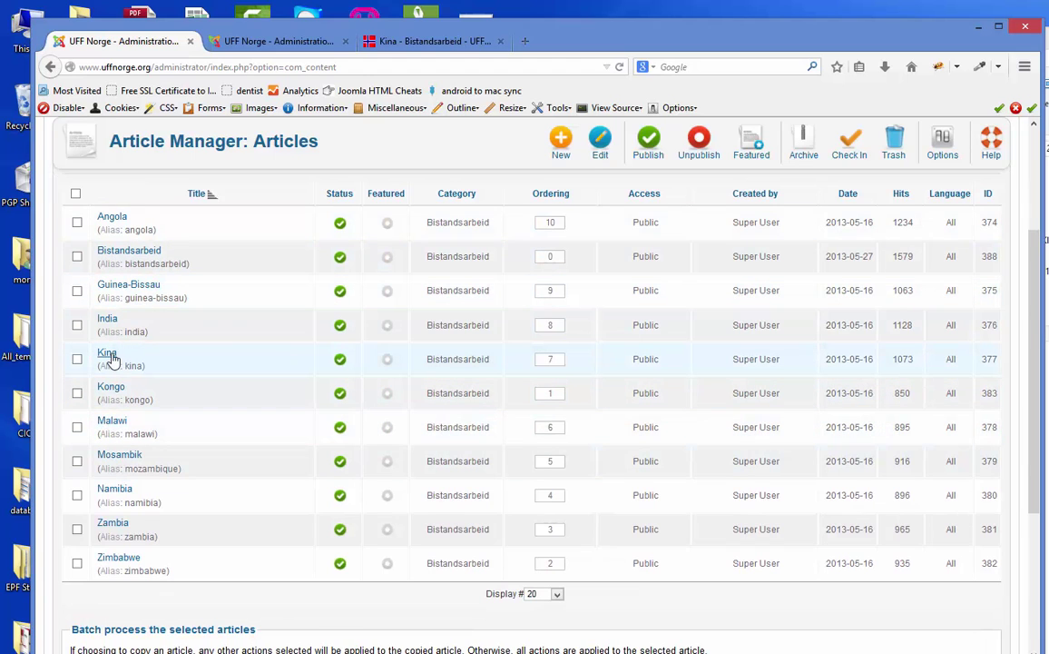
{"action": "left_click", "coordinate": [108, 353]}
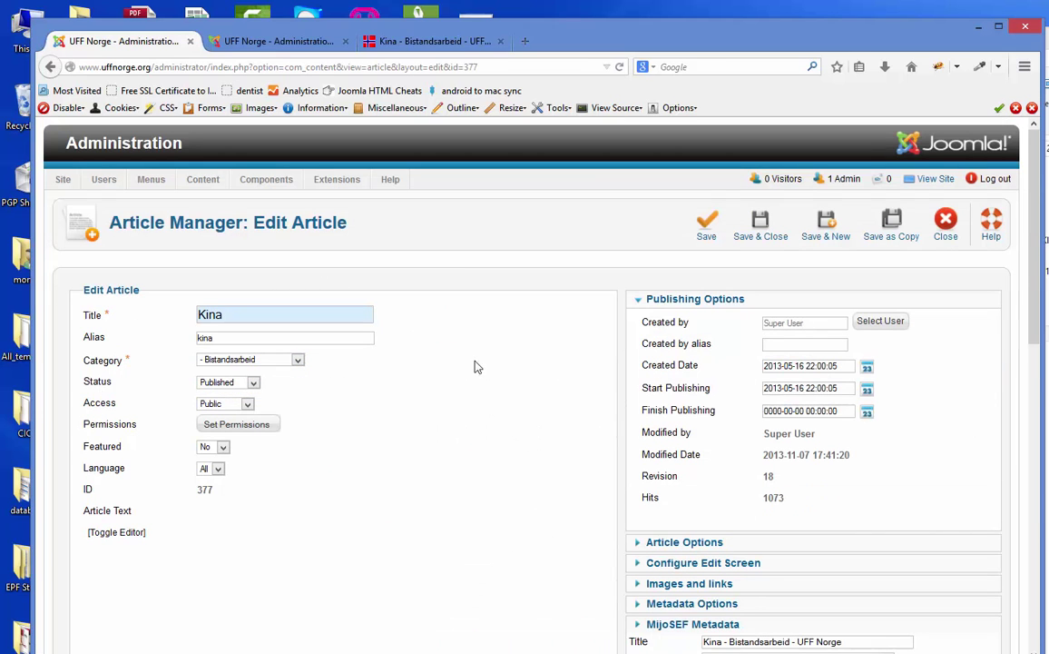
Step: Hide the block element outlines in the Kina article editor and bring up the tab and phocadownload codes under the Årsrapporter heading
{"action": "scroll", "coordinate": [484, 364], "scroll_direction": "down", "scroll_amount": 4}
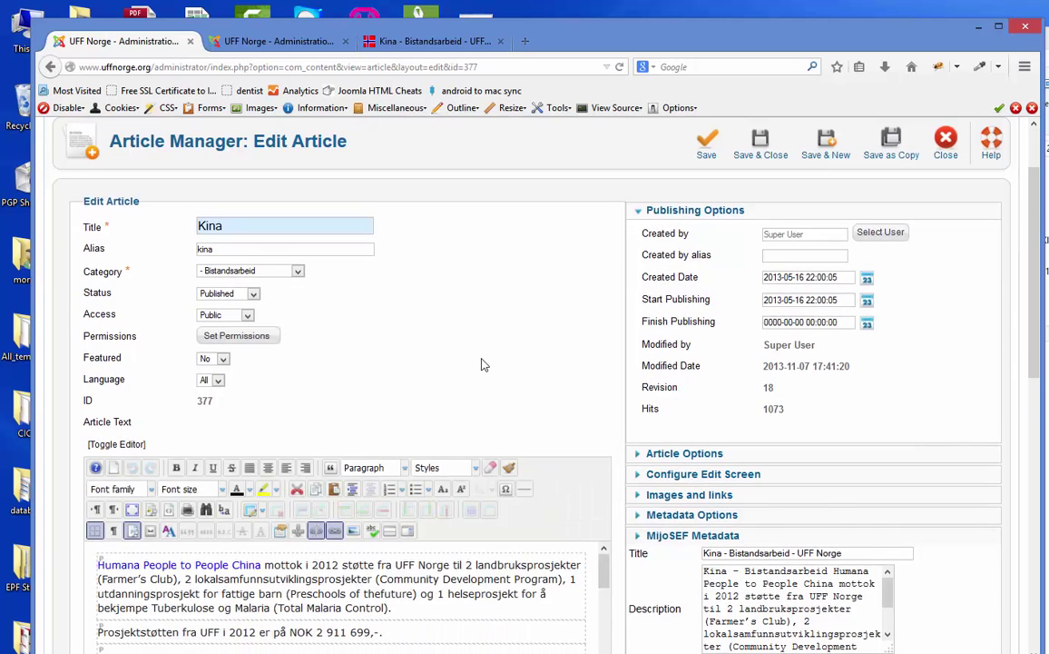
{"action": "scroll", "coordinate": [484, 364], "scroll_direction": "down", "scroll_amount": 2}
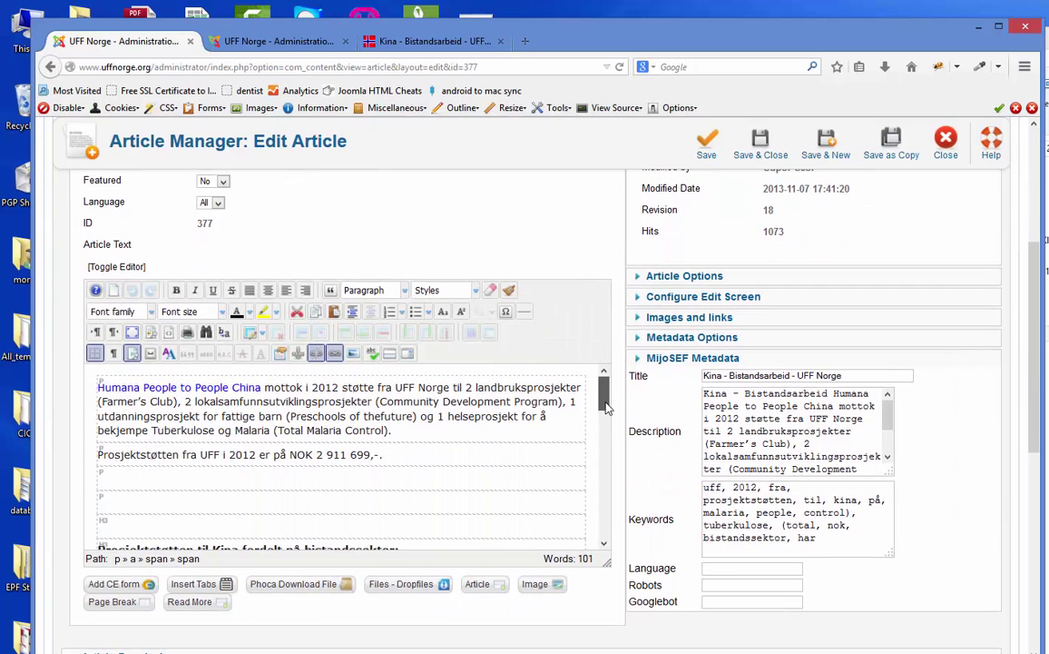
{"action": "scroll", "coordinate": [601, 404], "scroll_direction": "down", "scroll_amount": 3}
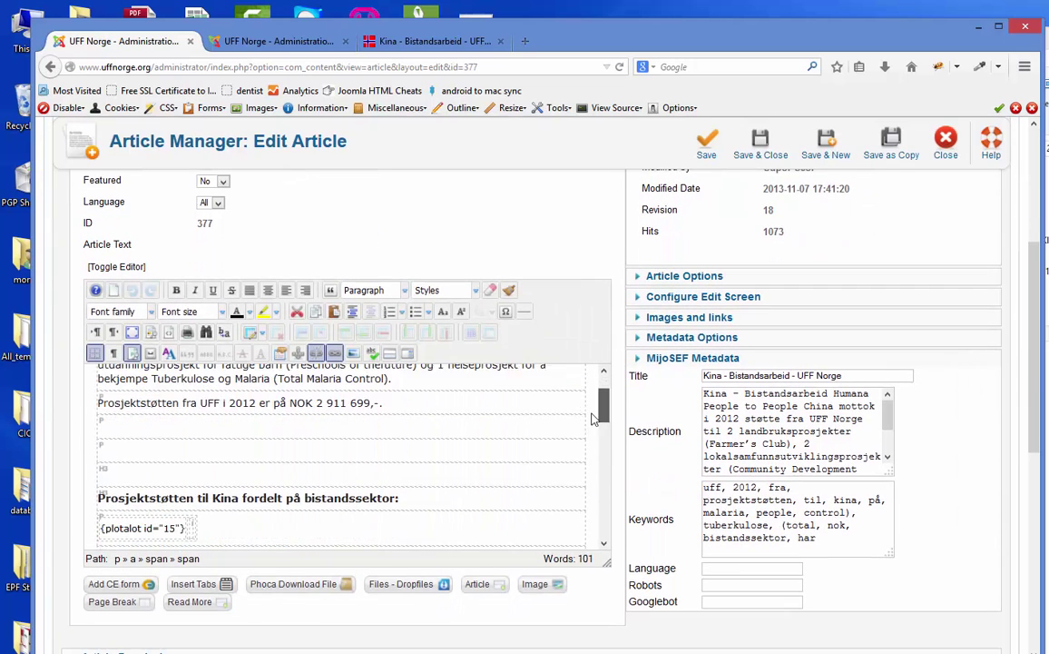
{"action": "left_click", "coordinate": [132, 354]}
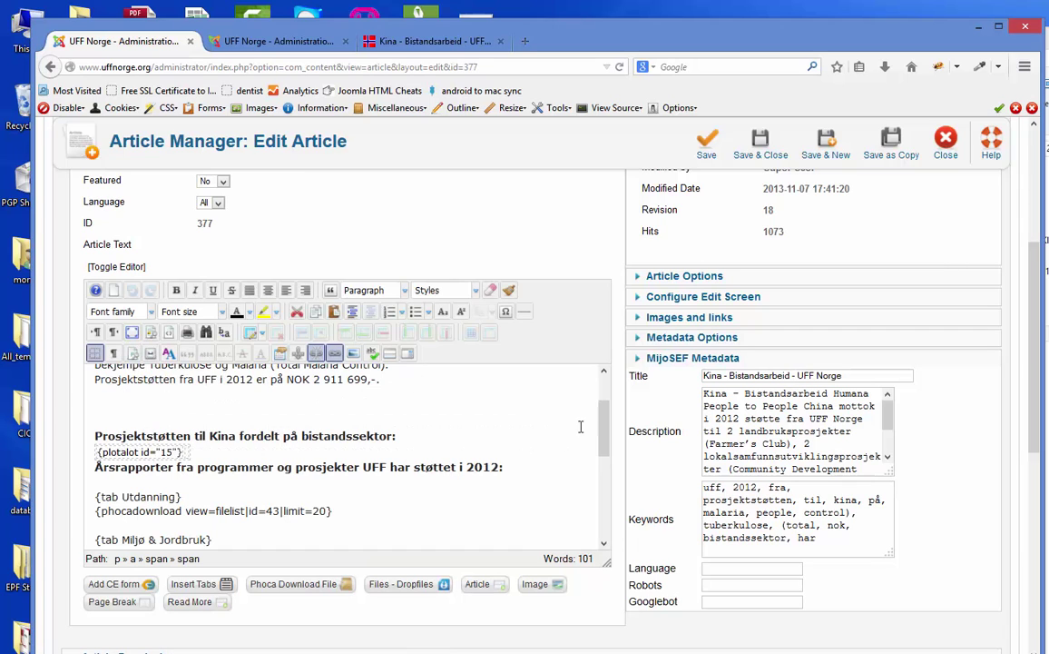
{"action": "scroll", "coordinate": [604, 437], "scroll_direction": "down", "scroll_amount": 2}
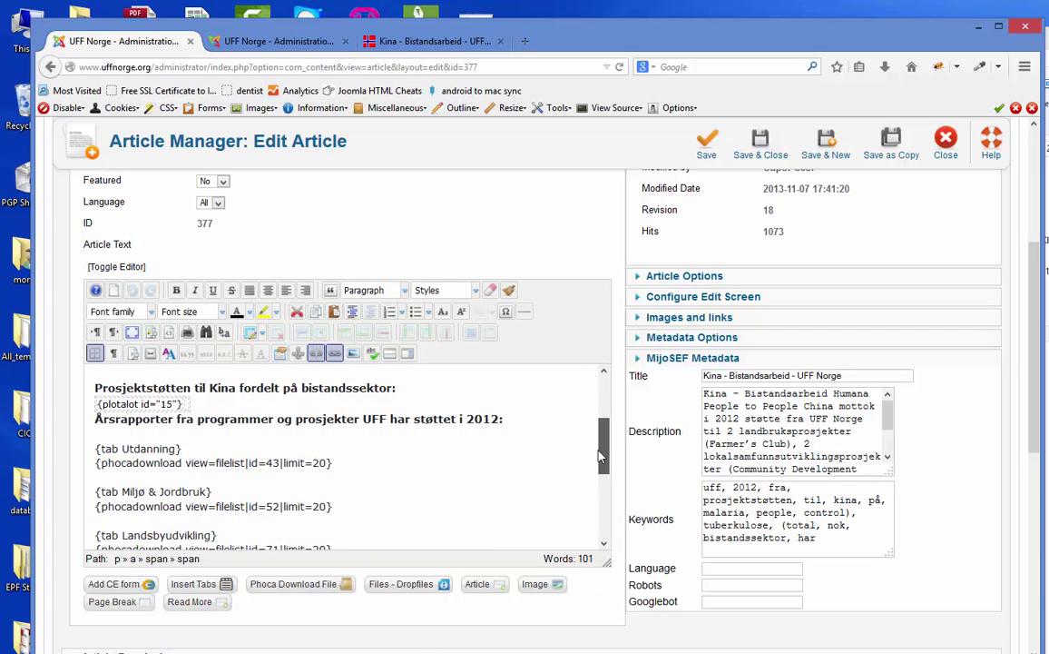
Step: Add a bold 2012 line above the phocadownload code in the Utdanning tab, leaving a blank line under the tab tag
{"action": "left_click", "coordinate": [190, 445]}
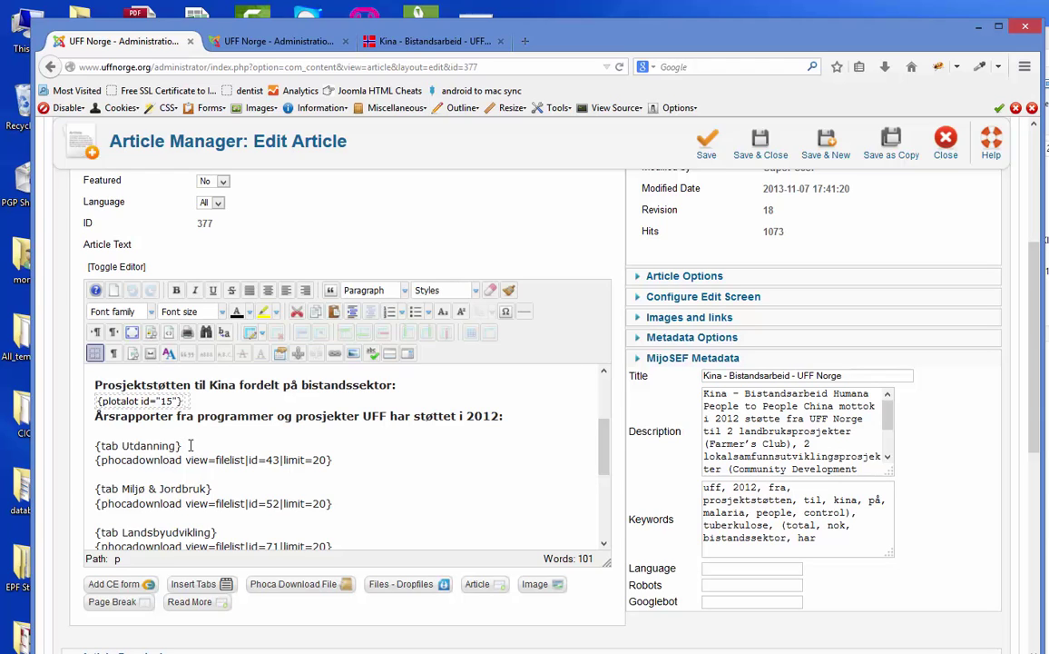
{"action": "key", "text": "Return"}
{"action": "key", "text": "Return"}
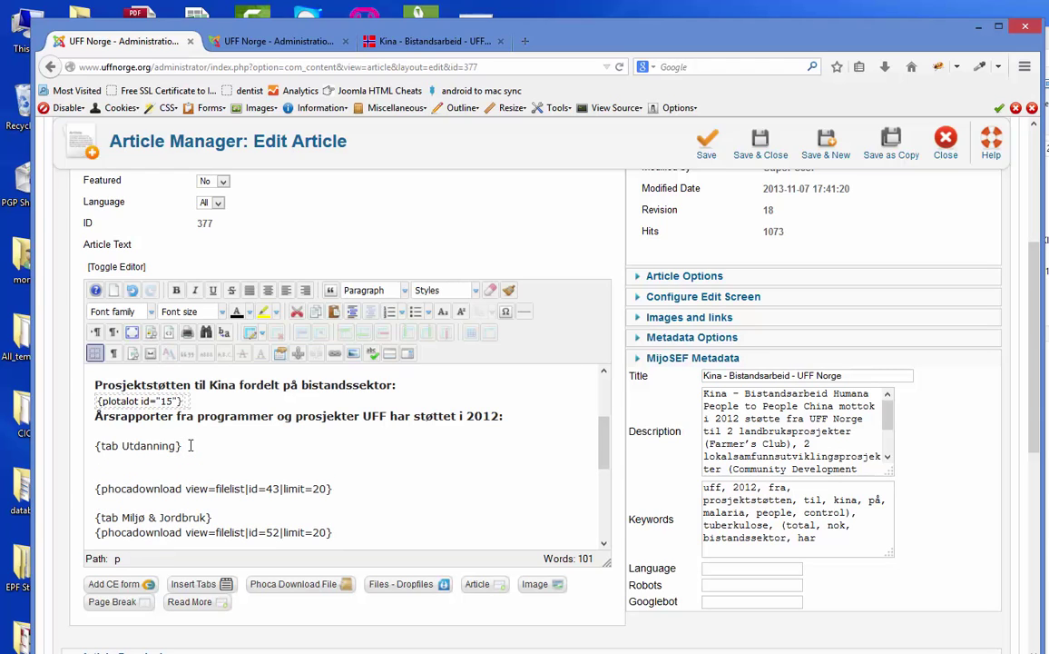
{"action": "type", "text": "2012"}
{"action": "key", "text": "shift+Left"}
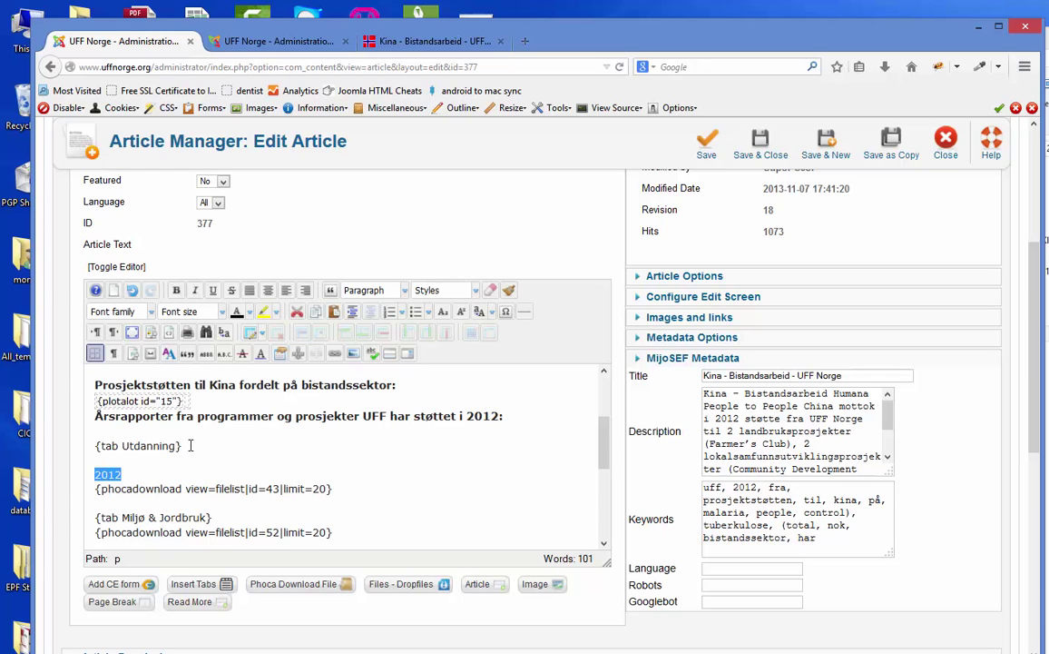
{"action": "left_click", "coordinate": [176, 290]}
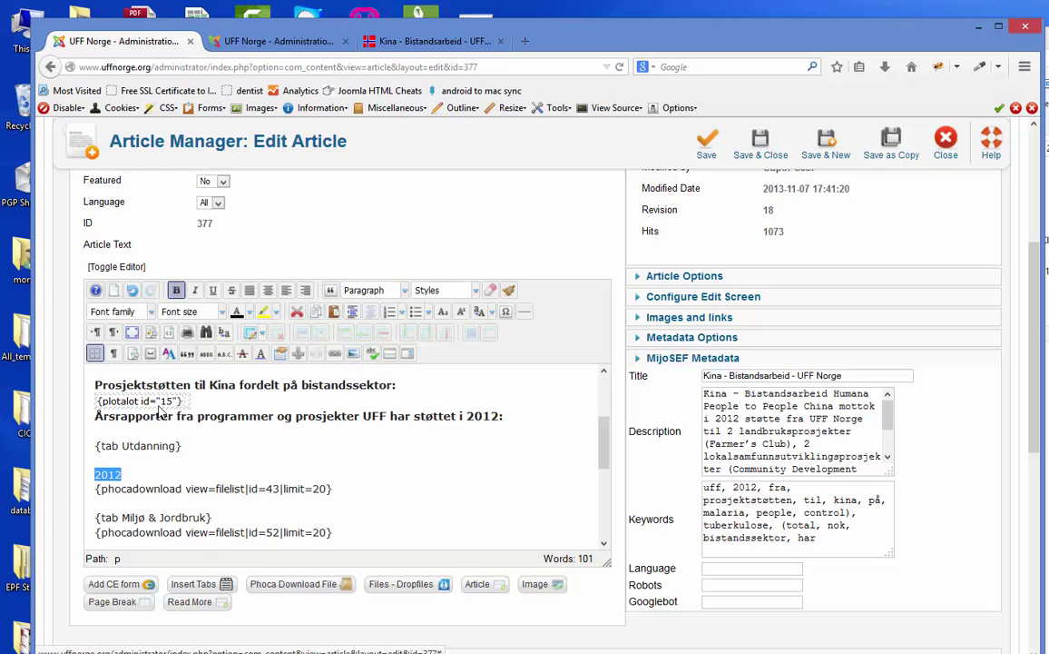
Step: Add a bold 2013 line above the 2012 heading in the Utdanning tab, with an empty line between them
{"action": "left_click", "coordinate": [152, 461]}
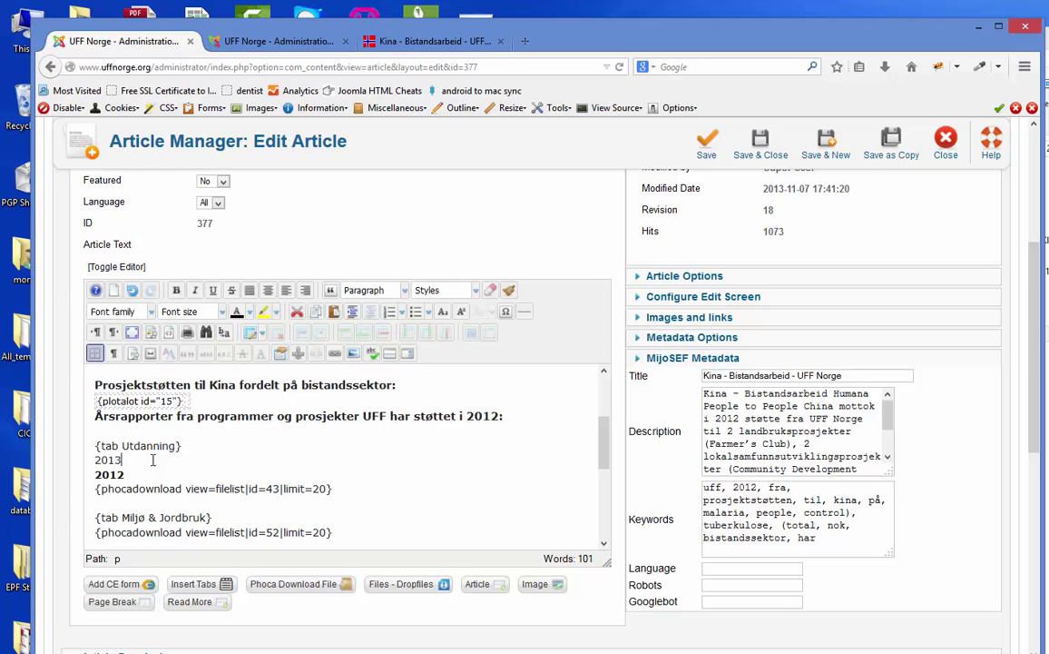
{"action": "key", "text": "shift+Left"}
{"action": "key", "text": "shift+Left"}
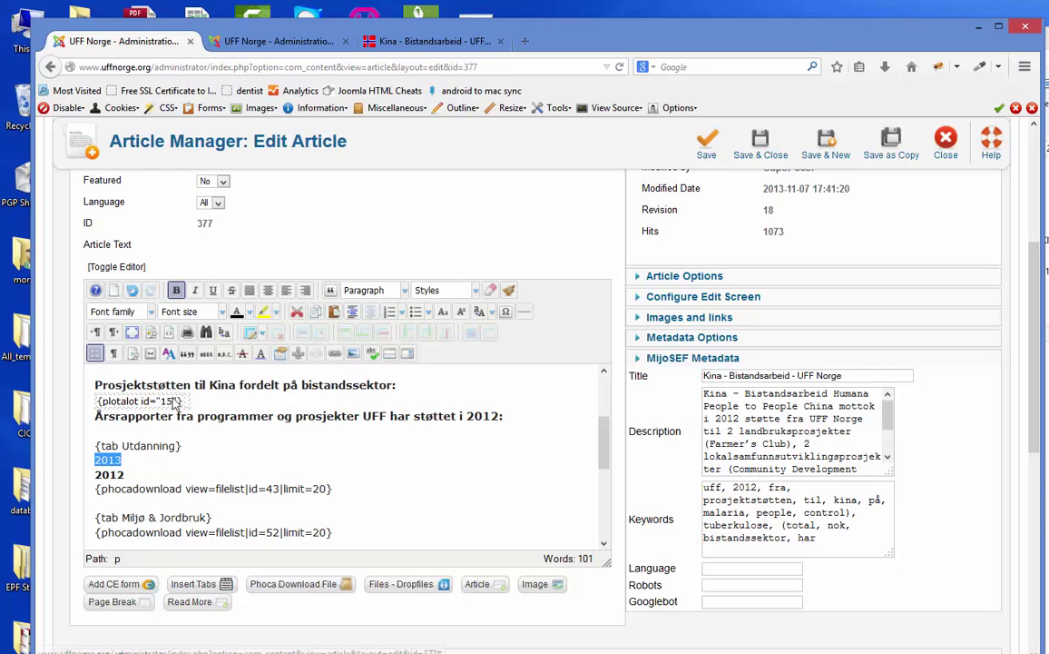
{"action": "key", "text": "ctrl+b"}
{"action": "left_click", "coordinate": [146, 463]}
{"action": "key", "text": "Return"}
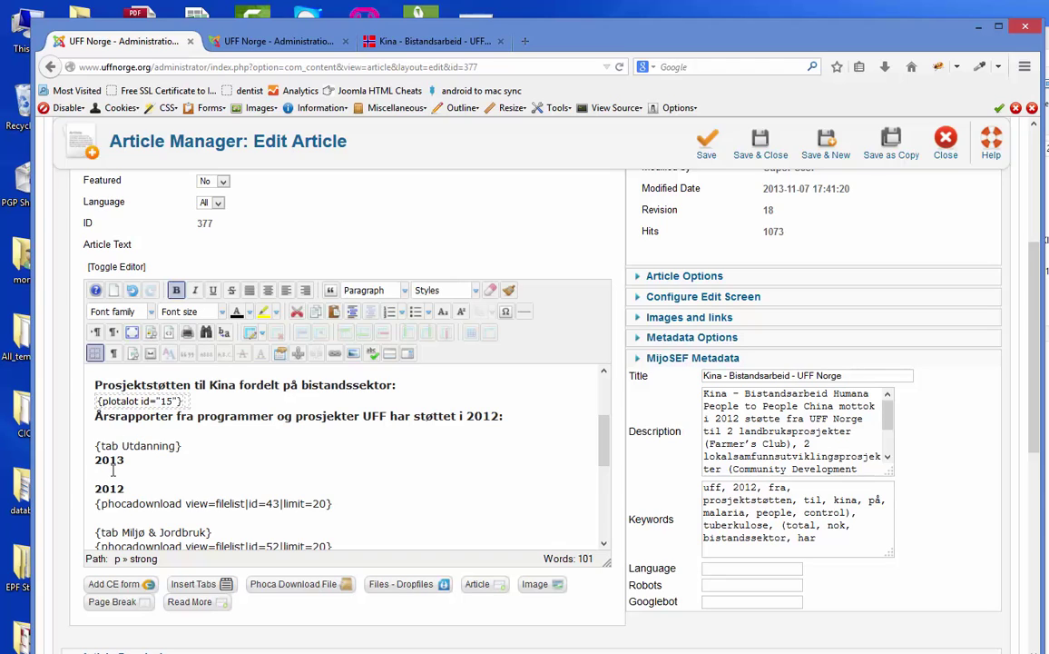
{"action": "left_click", "coordinate": [422, 590]}
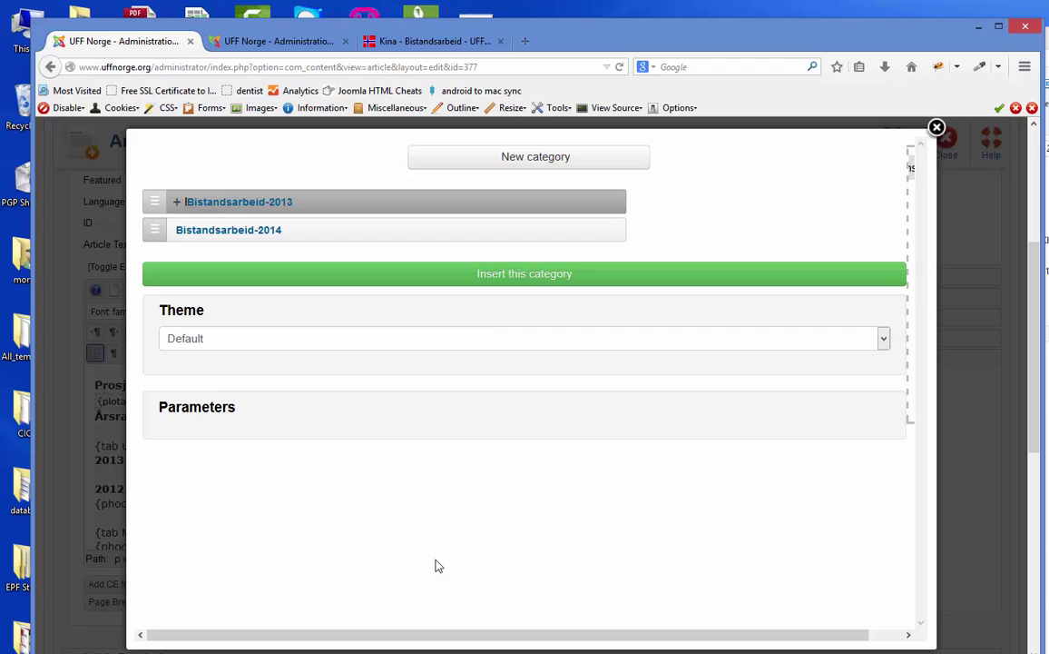
{"action": "left_click", "coordinate": [178, 203]}
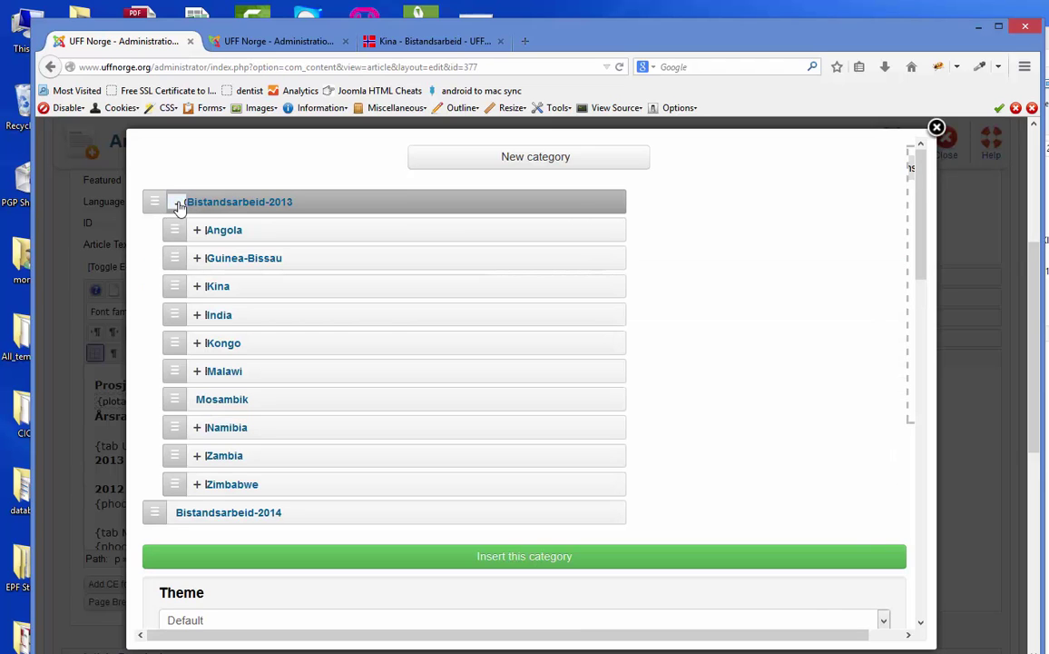
{"action": "left_click", "coordinate": [198, 287]}
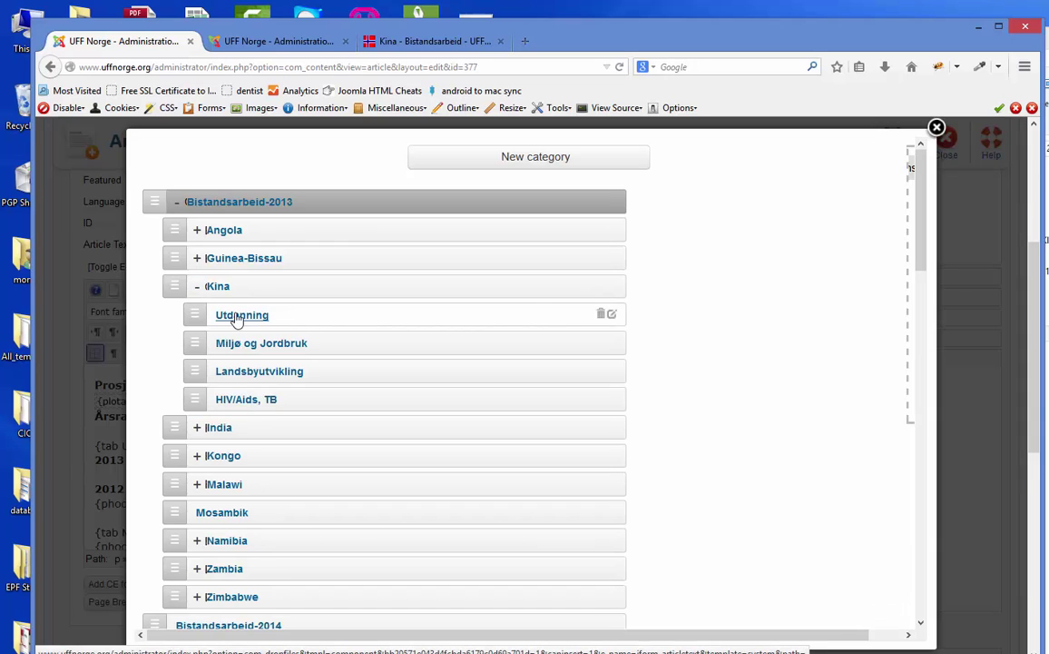
{"action": "left_click", "coordinate": [236, 316]}
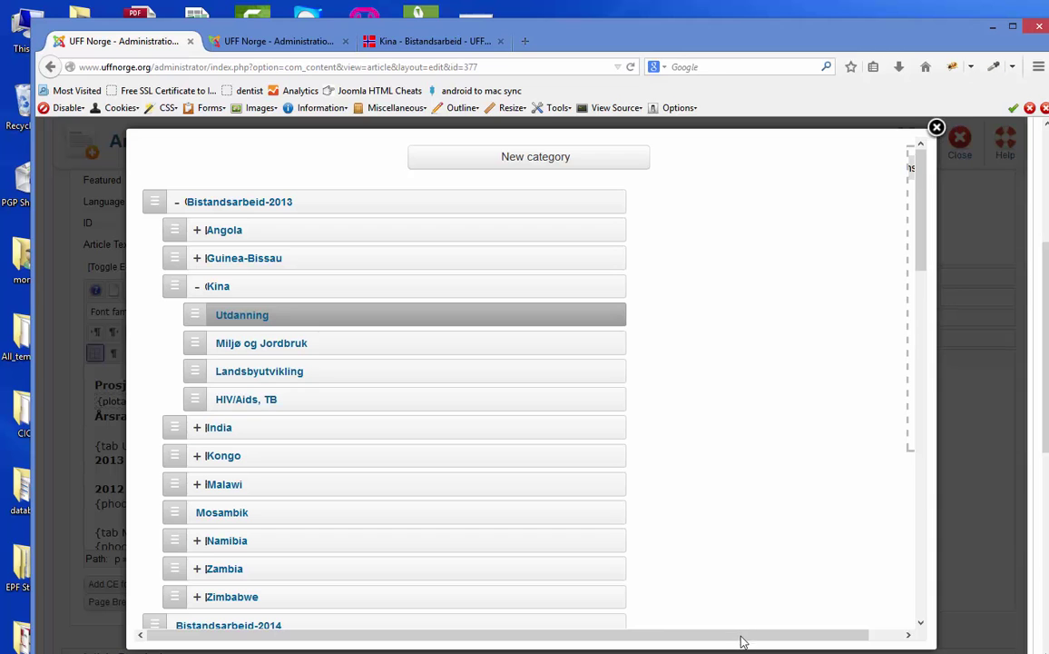
{"action": "left_click_drag", "start_coordinate": [789, 635], "coordinate": [822, 635]}
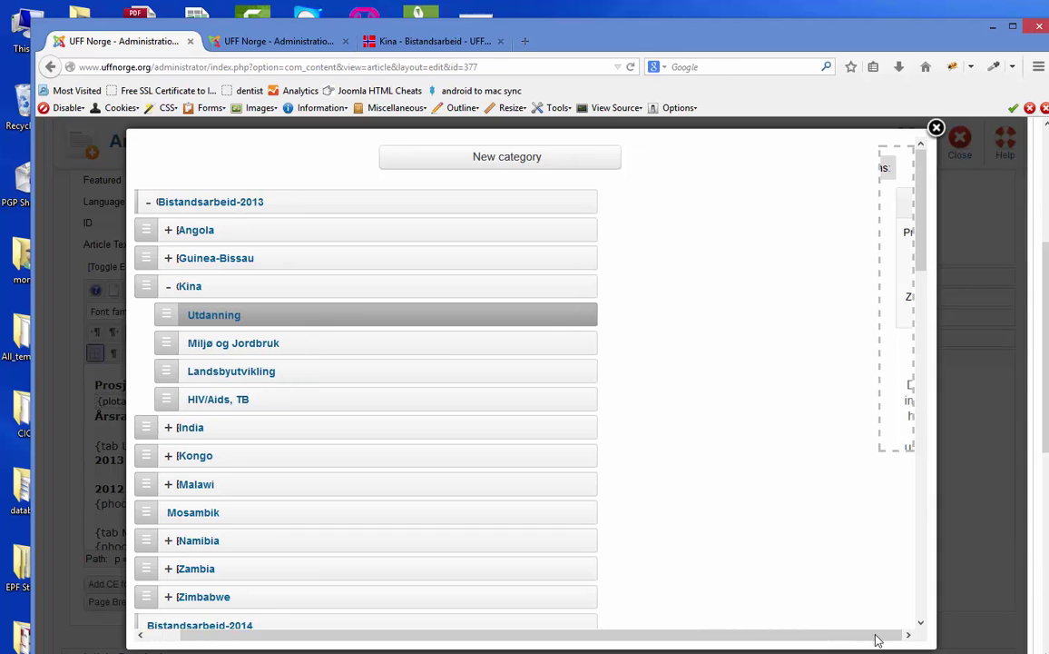
{"action": "key", "text": "Escape"}
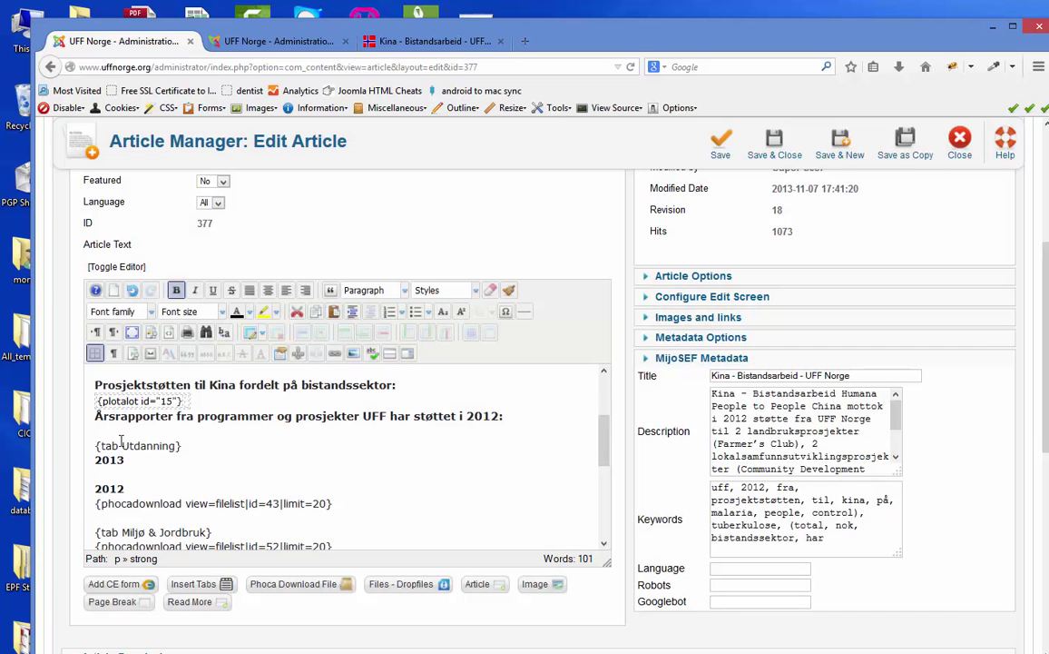
Step: Widen the browser window and insert Kina's Utdanning Dropfiles category from Bistandsarbeid-2013 beneath the 2013 heading
{"action": "left_click", "coordinate": [436, 588]}
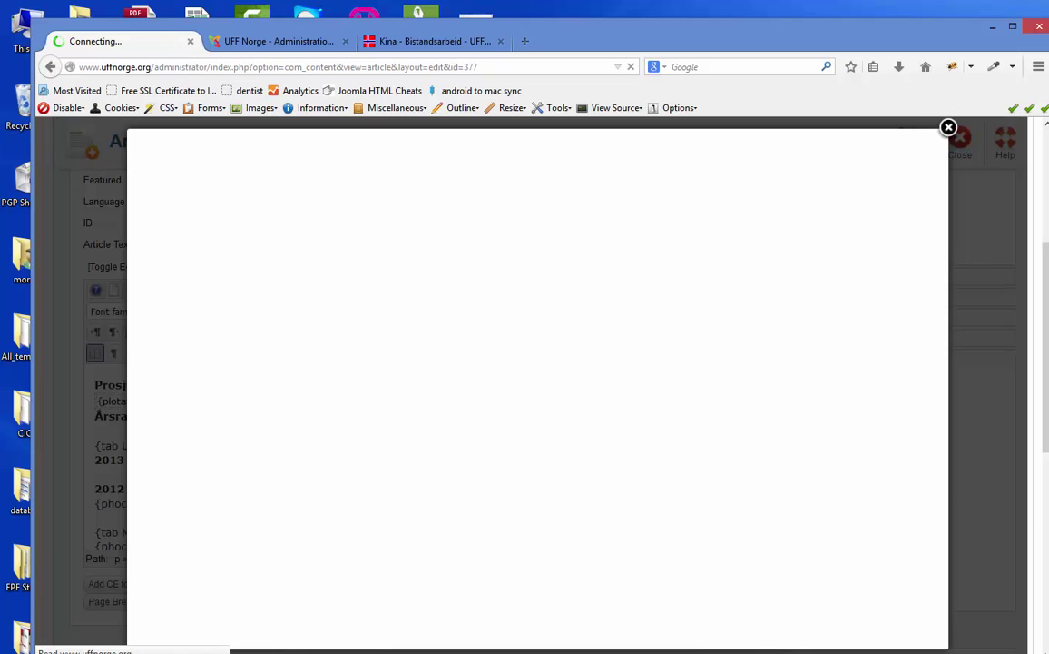
{"action": "left_click_drag", "start_coordinate": [1047, 495], "coordinate": [1048, 495]}
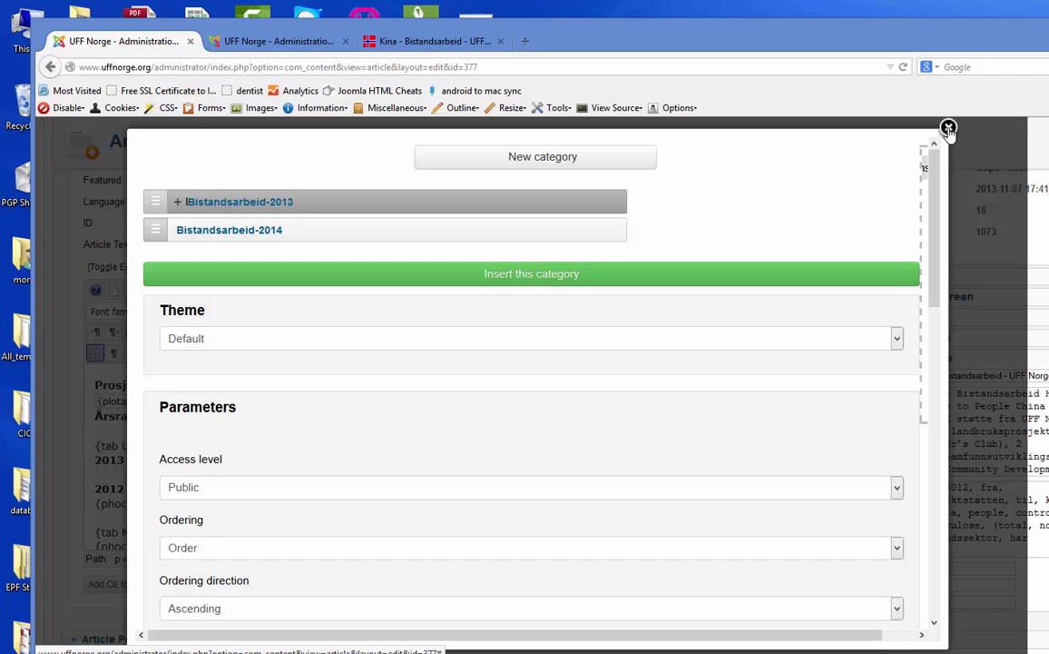
{"action": "left_click", "coordinate": [948, 129]}
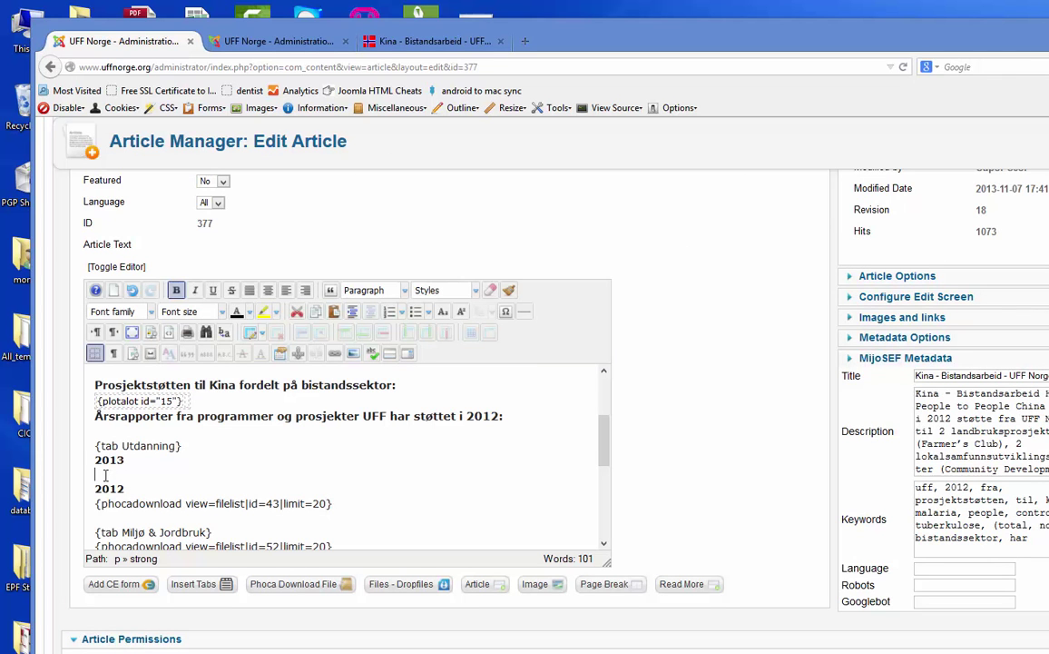
{"action": "left_click", "coordinate": [437, 585]}
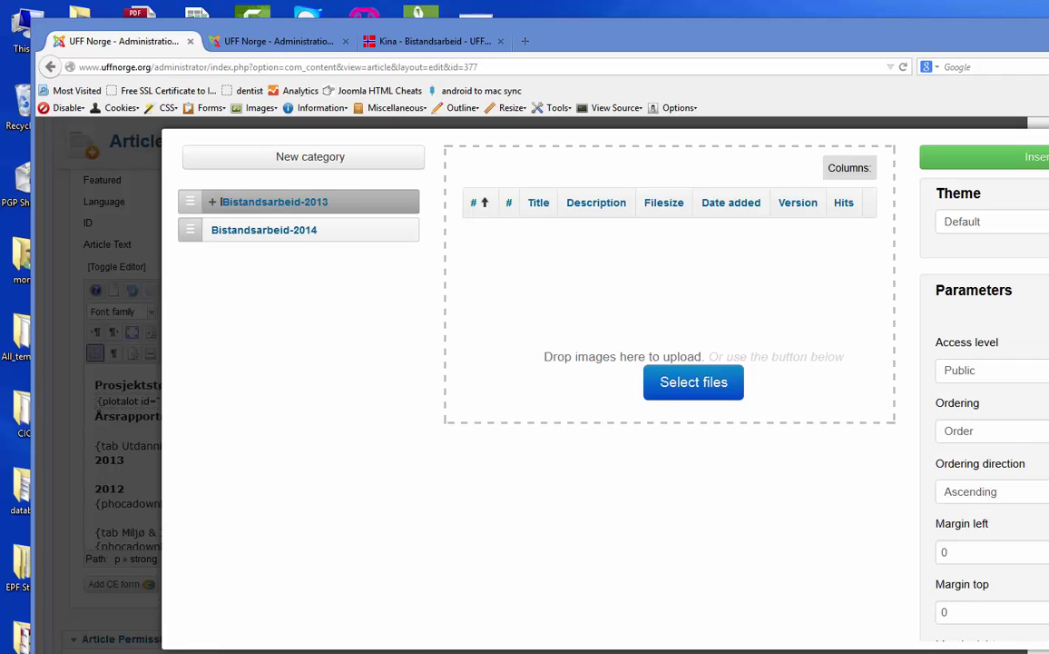
{"action": "left_click_drag", "start_coordinate": [1048, 40], "coordinate": [844, 32]}
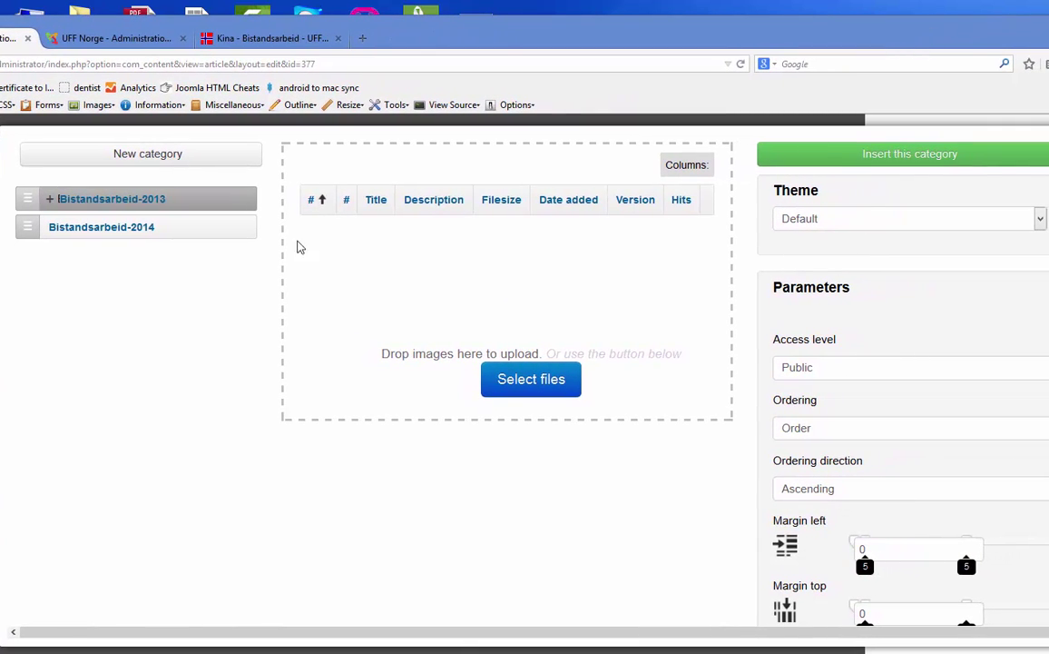
{"action": "left_click", "coordinate": [50, 198]}
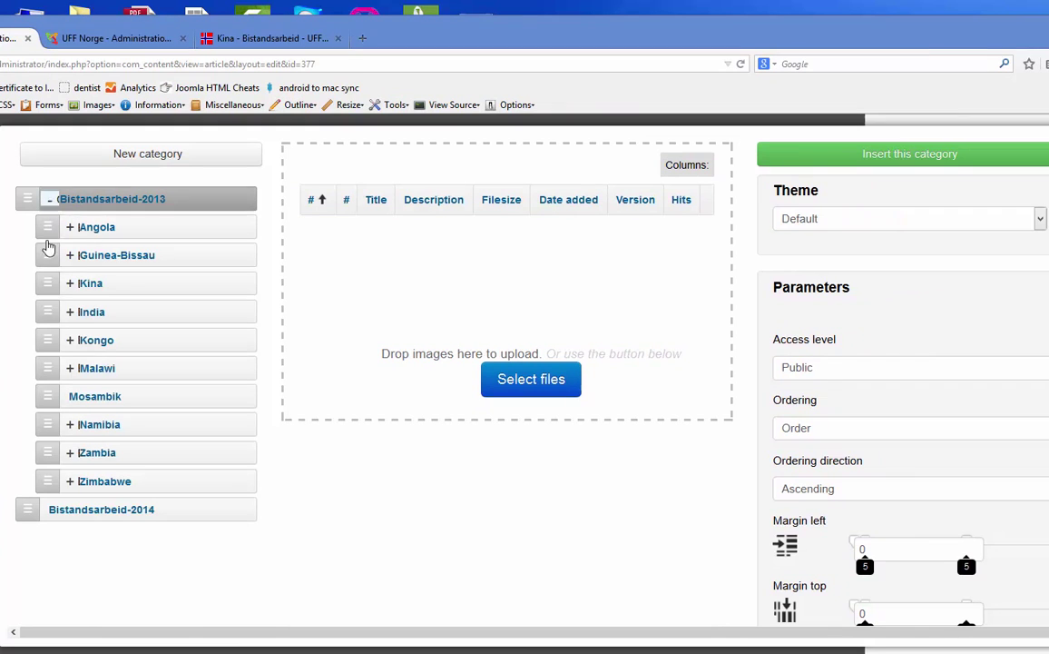
{"action": "left_click", "coordinate": [69, 282]}
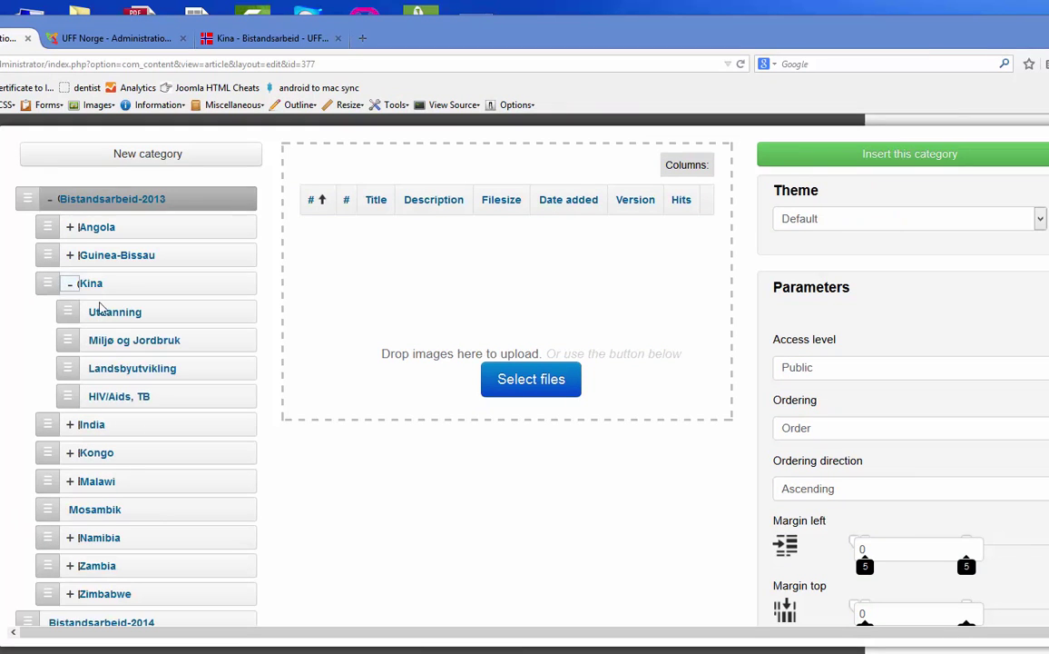
{"action": "left_click", "coordinate": [110, 312]}
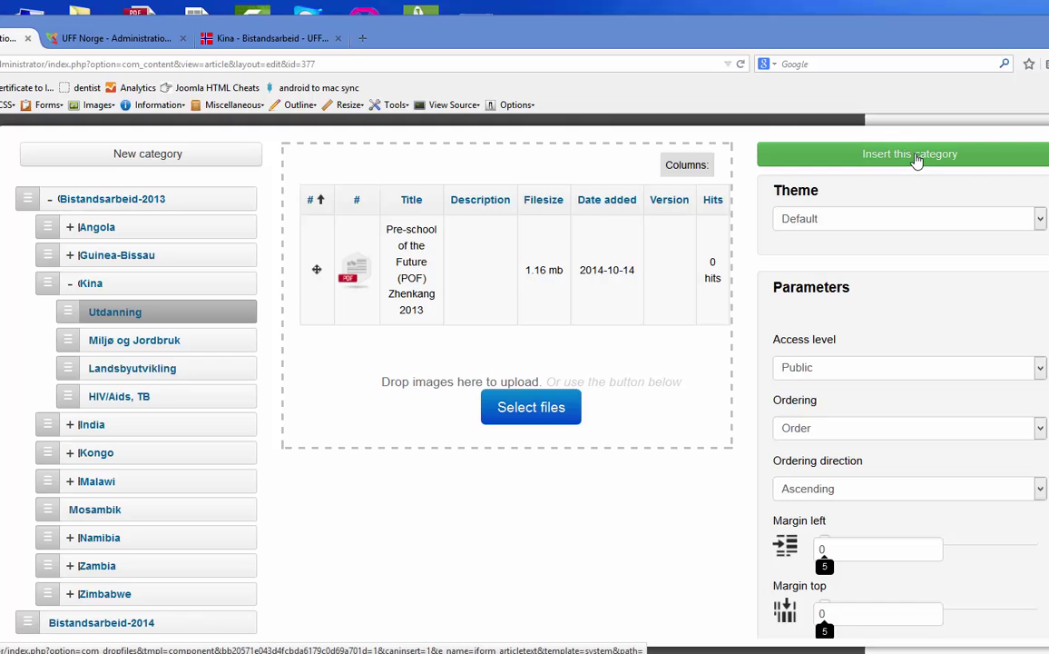
{"action": "left_click", "coordinate": [912, 154]}
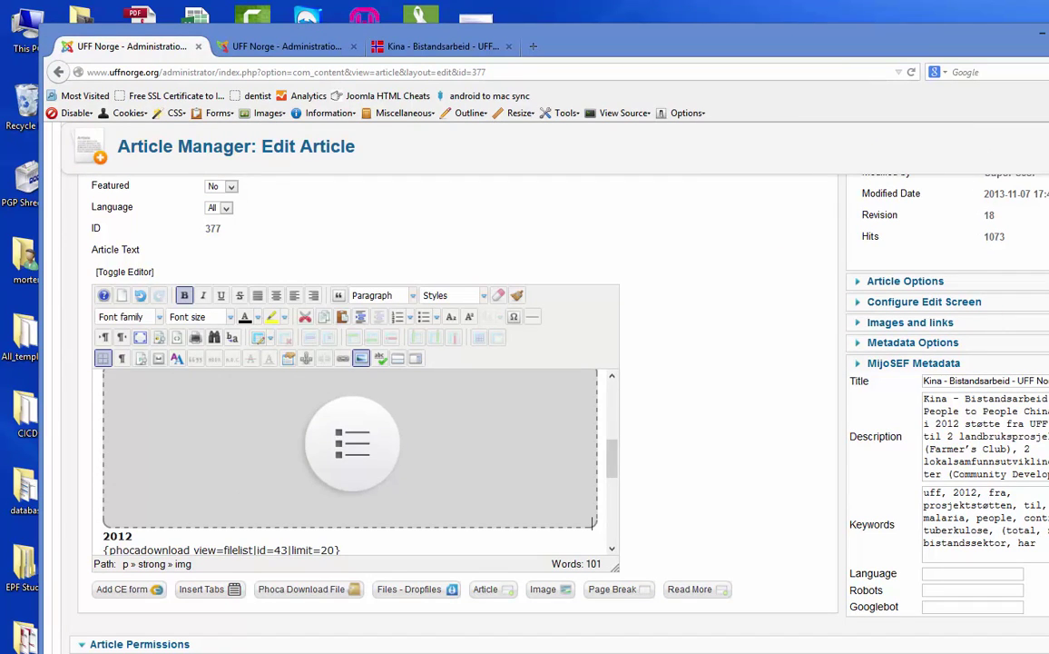
Step: Narrow the browser window back to the desktop width and save the Kina article
{"action": "mouse_move", "coordinate": [1044, 323]}
{"action": "left_mouse_down"}
{"action": "mouse_move", "coordinate": [1028, 330]}
{"action": "mouse_move", "coordinate": [1048, 325]}
{"action": "left_mouse_up"}
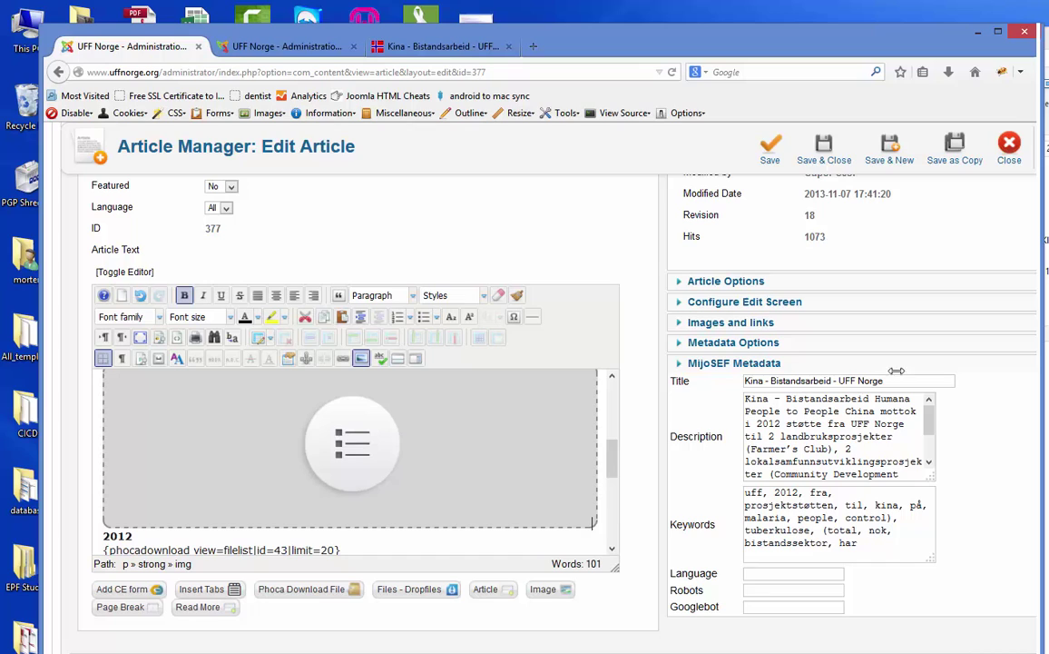
{"action": "mouse_move", "coordinate": [612, 452]}
{"action": "left_mouse_down"}
{"action": "mouse_move", "coordinate": [611, 426]}
{"action": "mouse_move", "coordinate": [610, 448]}
{"action": "left_mouse_up"}
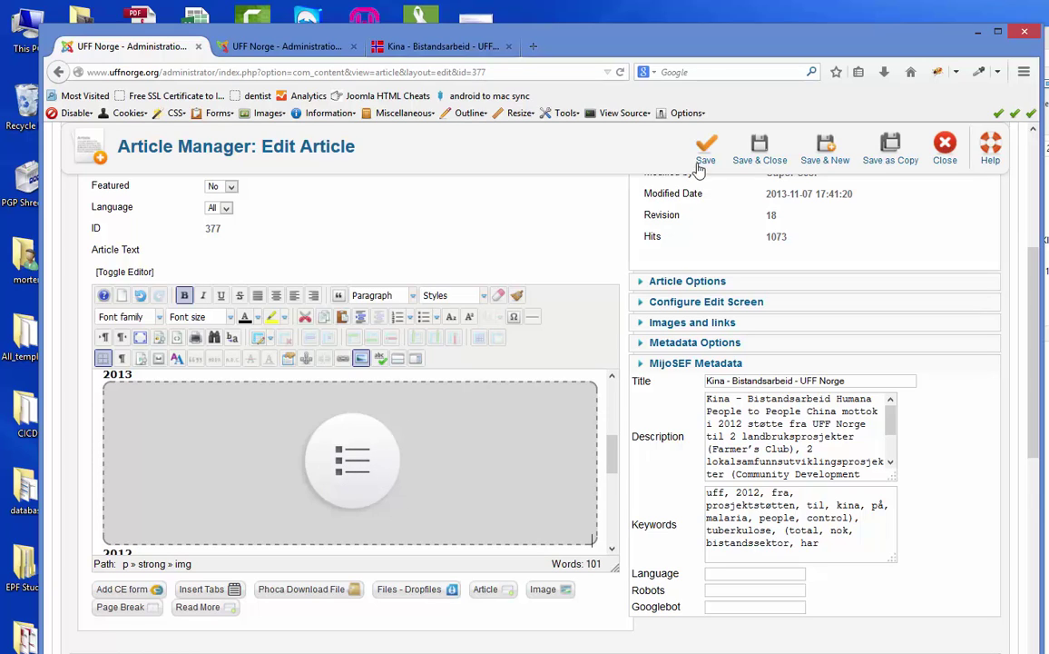
{"action": "key", "text": "ctrl+s"}
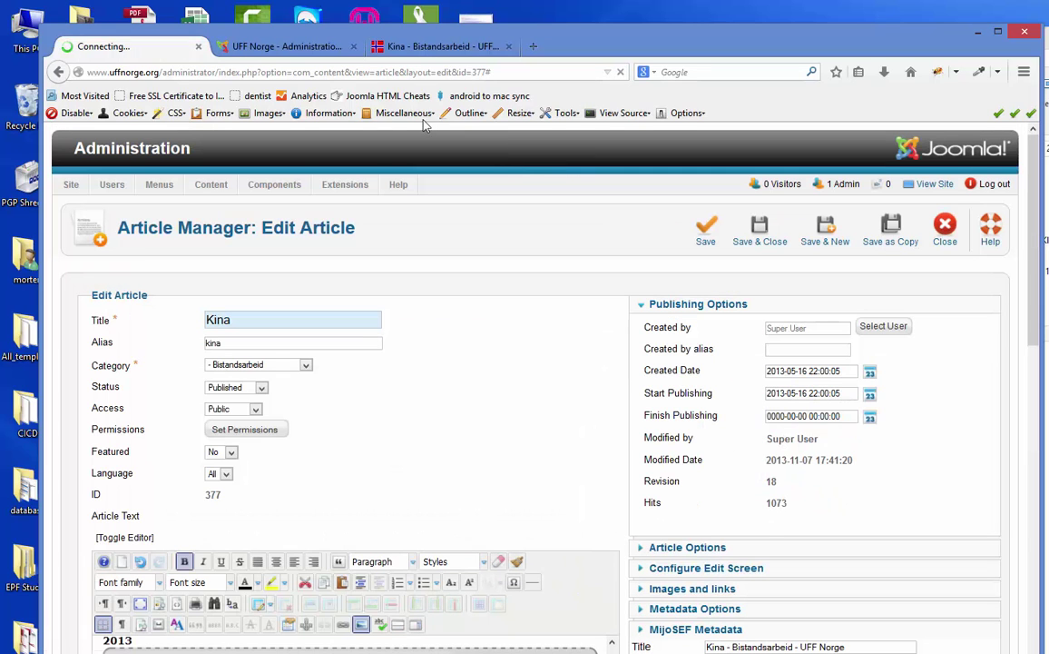
Step: Reload the public Kina page and check the 2013 and 2012 reports in its Utdanning tab
{"action": "left_click", "coordinate": [418, 50]}
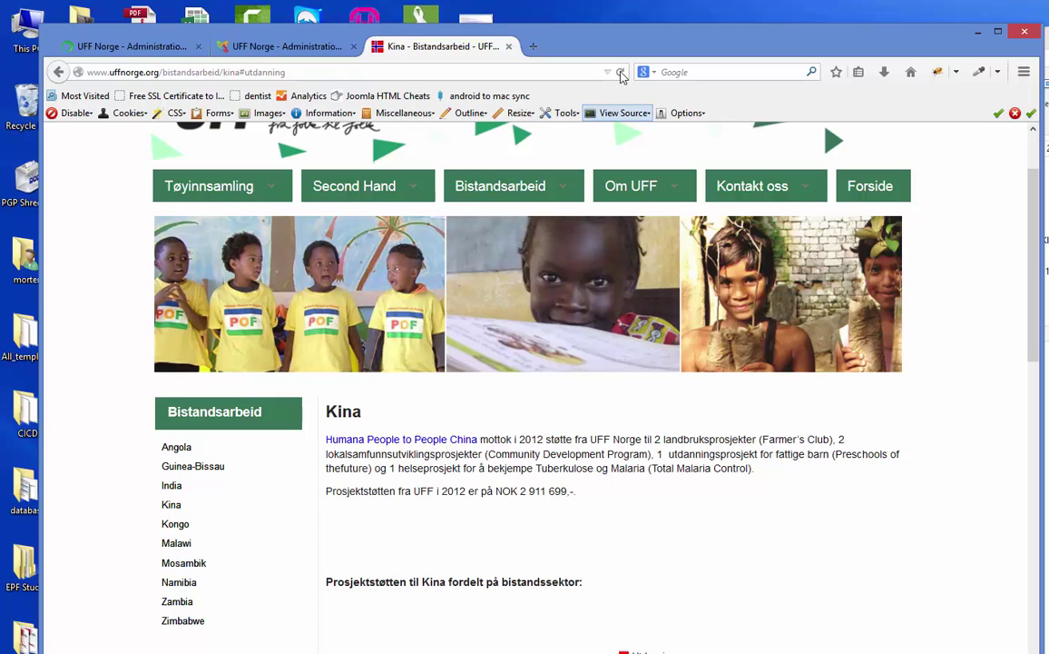
{"action": "left_click", "coordinate": [620, 72]}
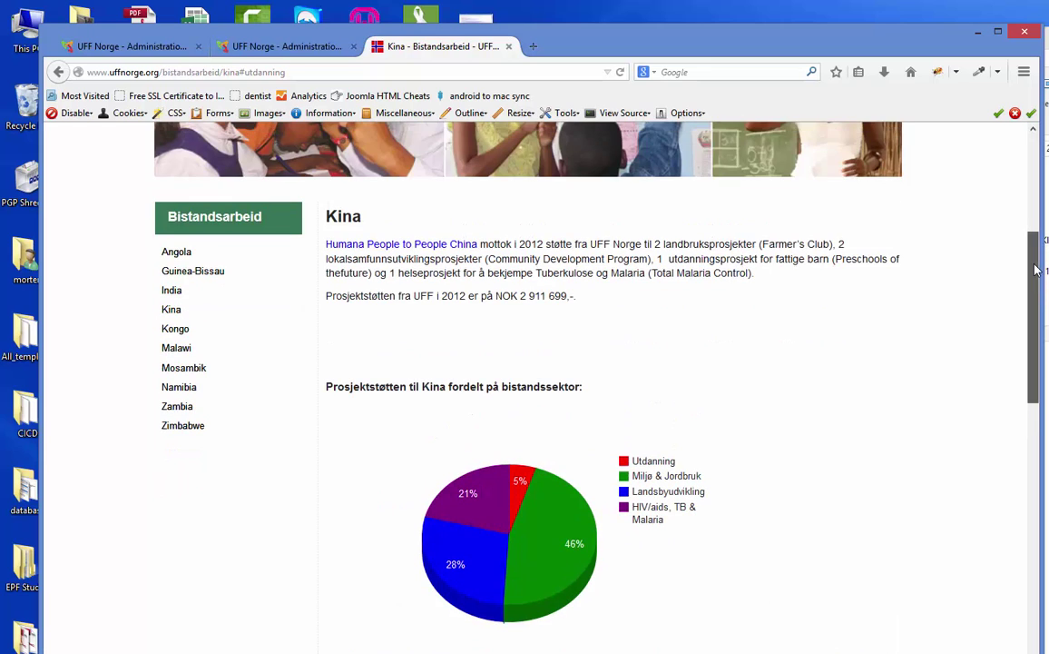
{"action": "scroll", "coordinate": [1021, 388], "scroll_direction": "down", "scroll_amount": 5}
{"action": "scroll", "coordinate": [1021, 388], "scroll_direction": "down", "scroll_amount": 3}
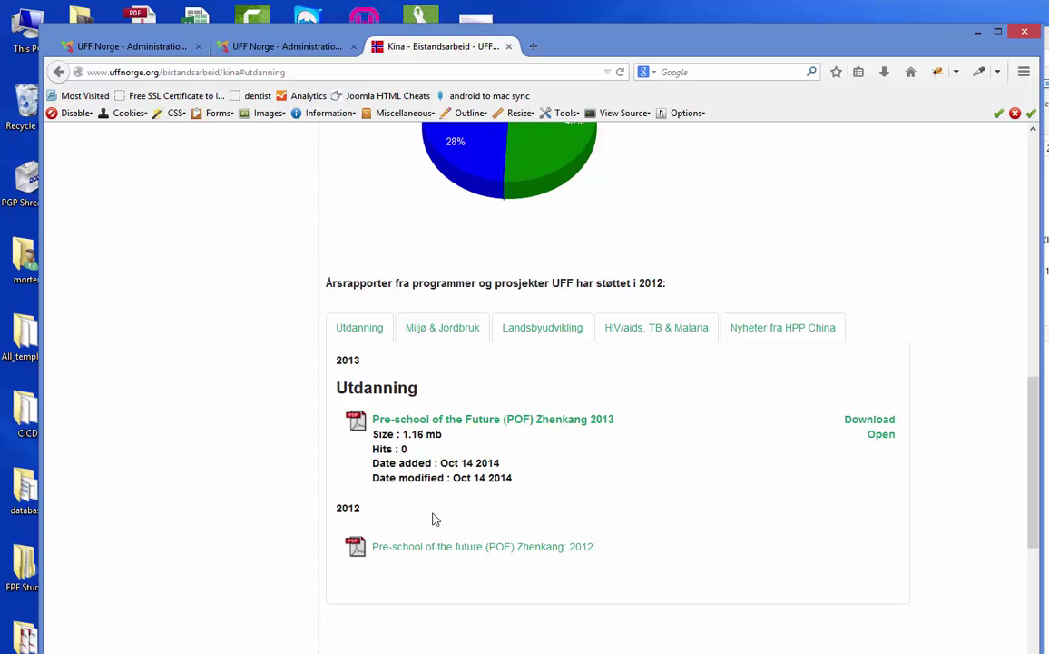
Step: Reopen the Dropfiles Files Manager in the other administration tab and select Kina's Utdanning category under Bistandsarbeid-2013
{"action": "left_click", "coordinate": [272, 50]}
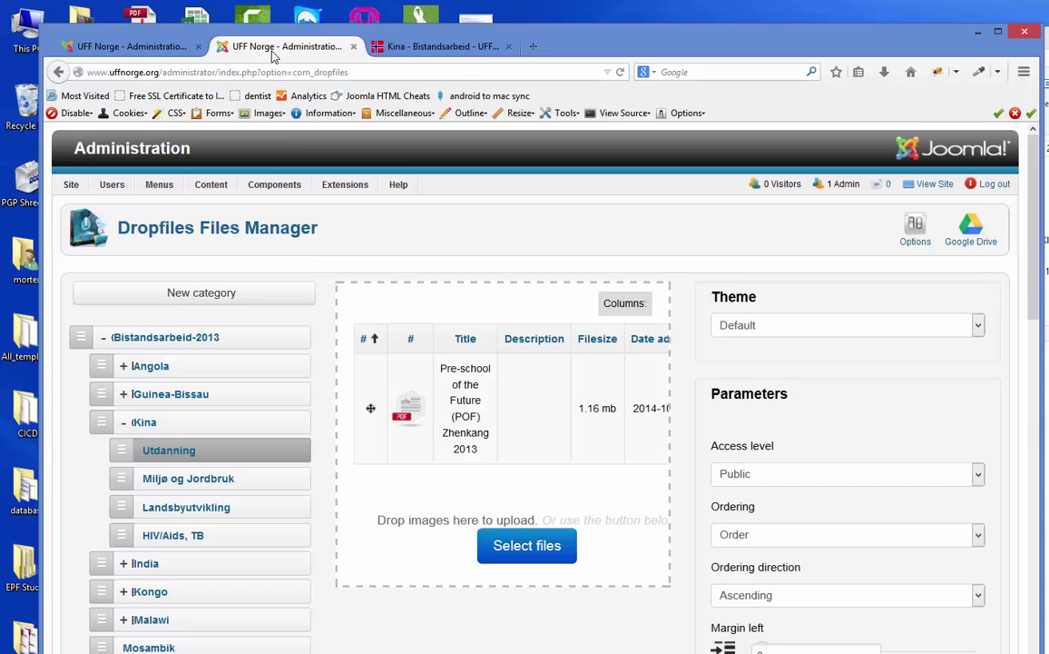
{"action": "left_click", "coordinate": [286, 186]}
{"action": "left_click", "coordinate": [288, 301]}
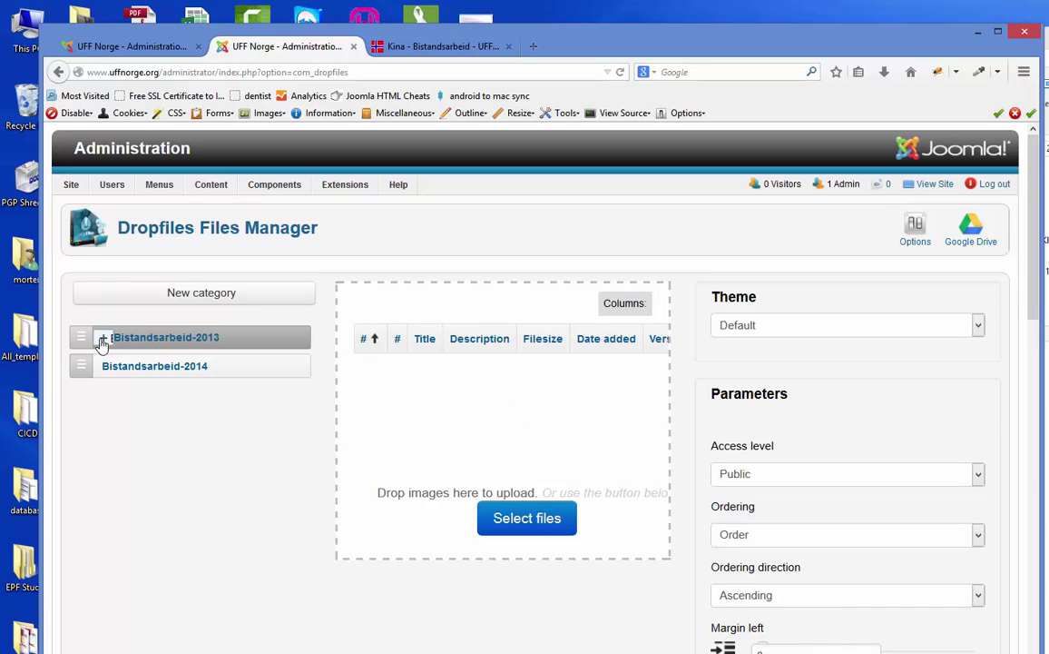
{"action": "left_click", "coordinate": [103, 339]}
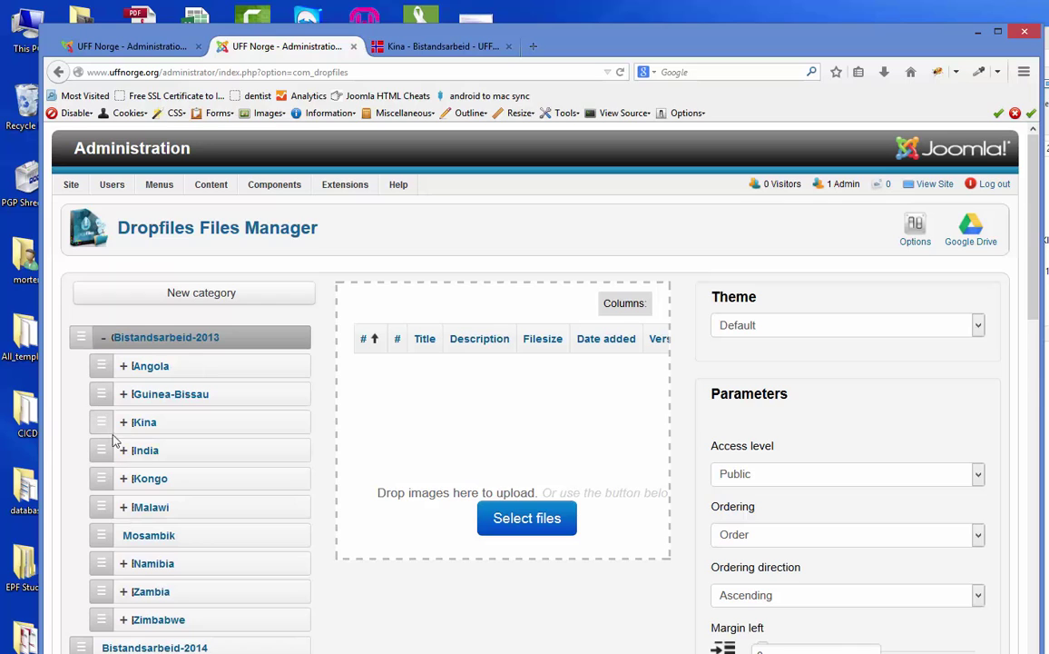
{"action": "left_click", "coordinate": [125, 425]}
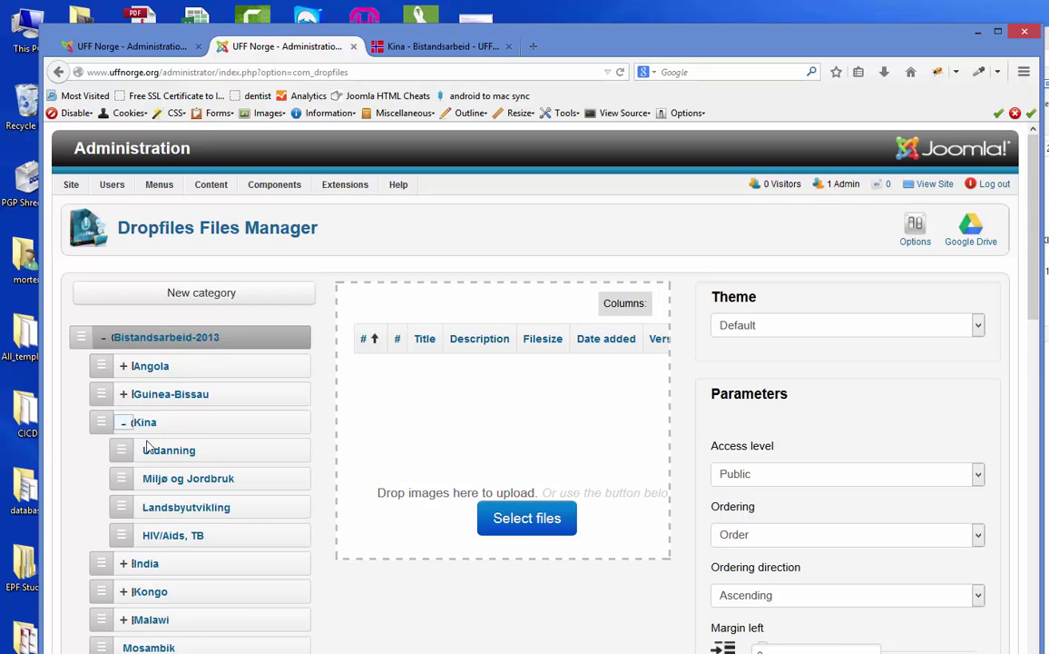
{"action": "left_click", "coordinate": [164, 455]}
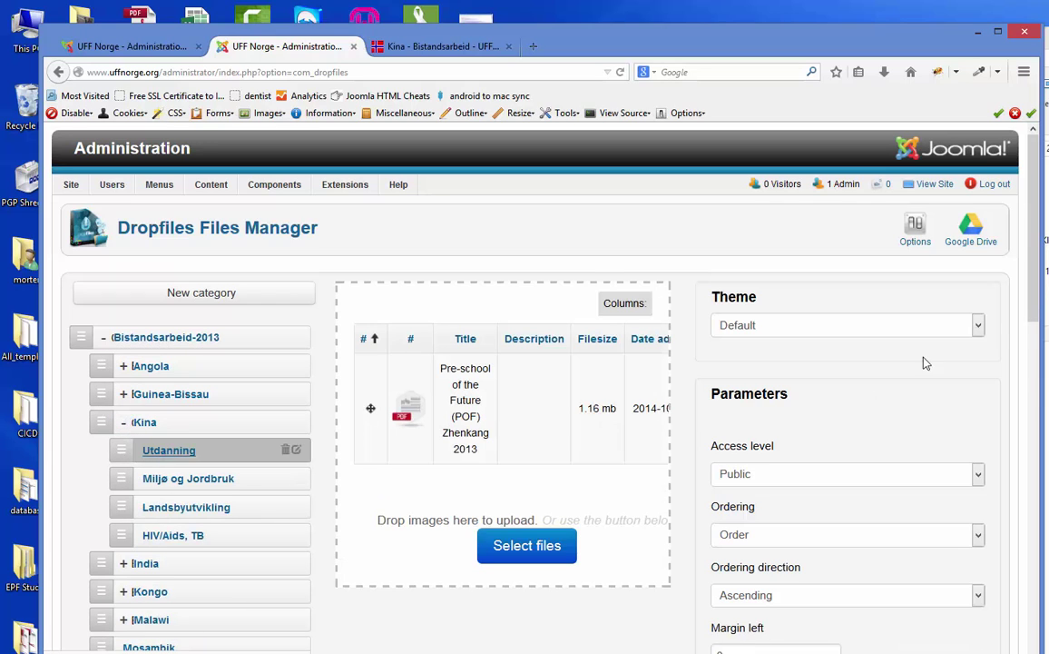
Step: Set Show size, Show version, Show hits and Show download link to No for Kina's Utdanning category
{"action": "left_click_drag", "start_coordinate": [1033, 316], "coordinate": [1006, 534]}
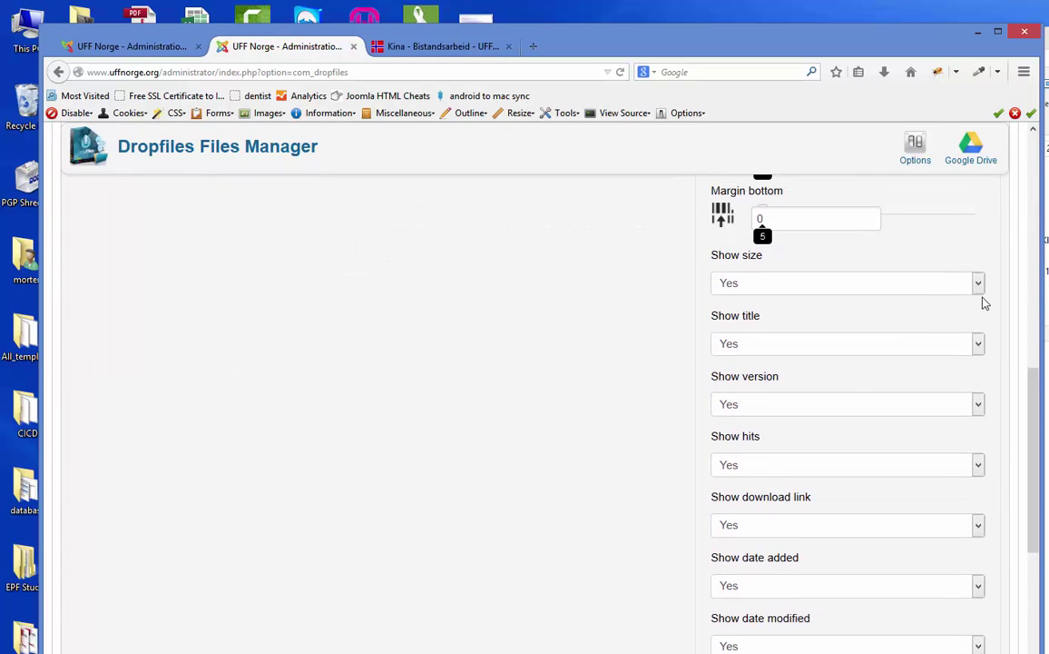
{"action": "left_click", "coordinate": [978, 284]}
{"action": "left_click", "coordinate": [953, 316]}
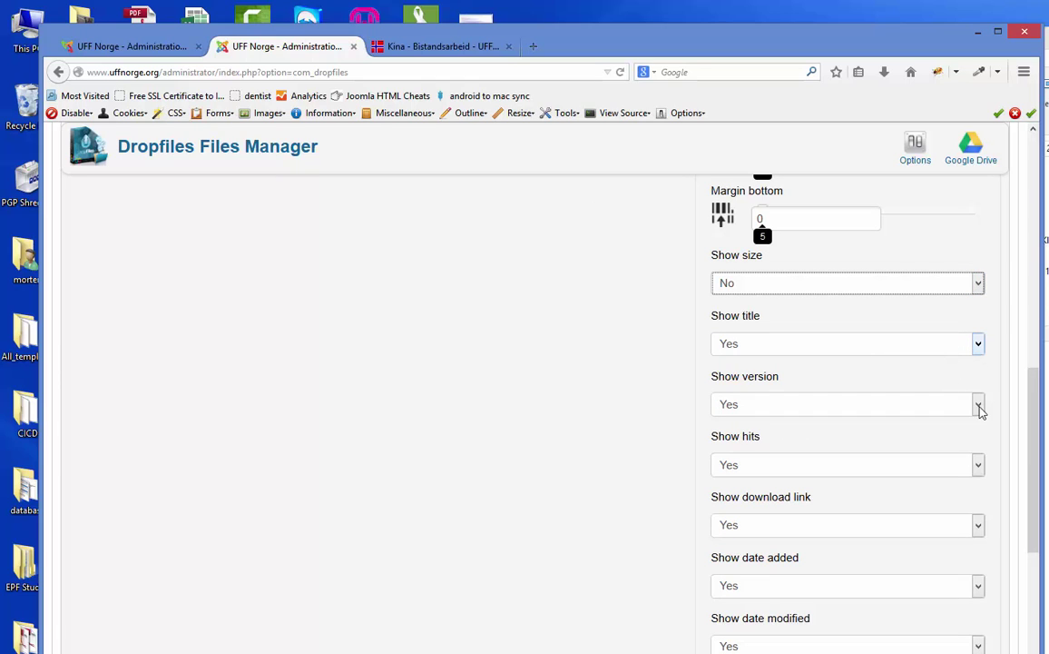
{"action": "left_click", "coordinate": [949, 406]}
{"action": "left_click", "coordinate": [944, 437]}
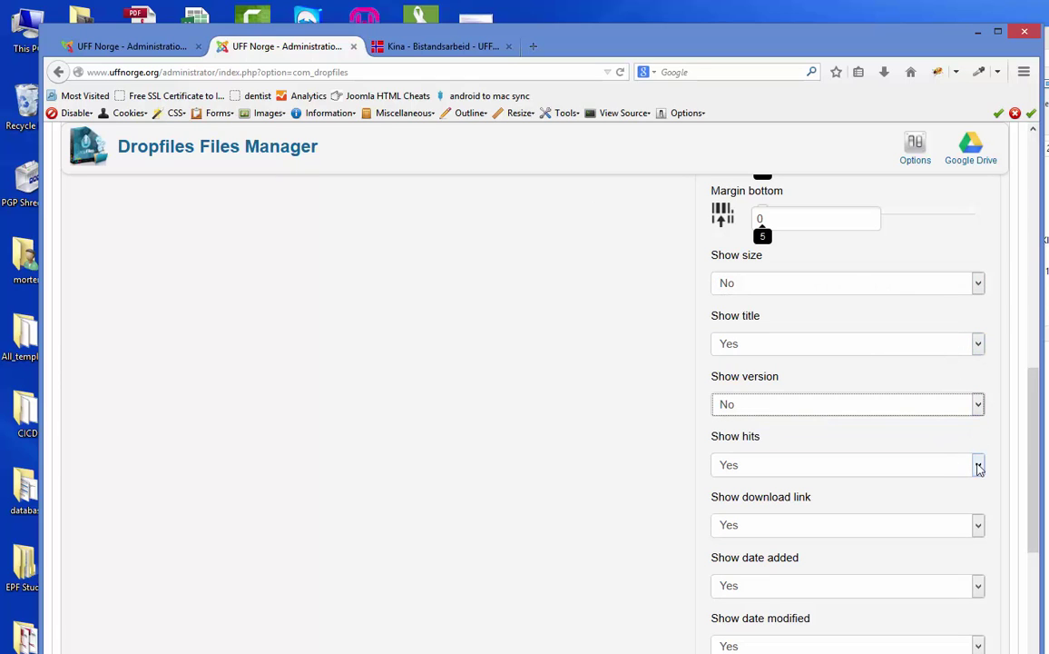
{"action": "left_click", "coordinate": [977, 465]}
{"action": "left_click", "coordinate": [944, 499]}
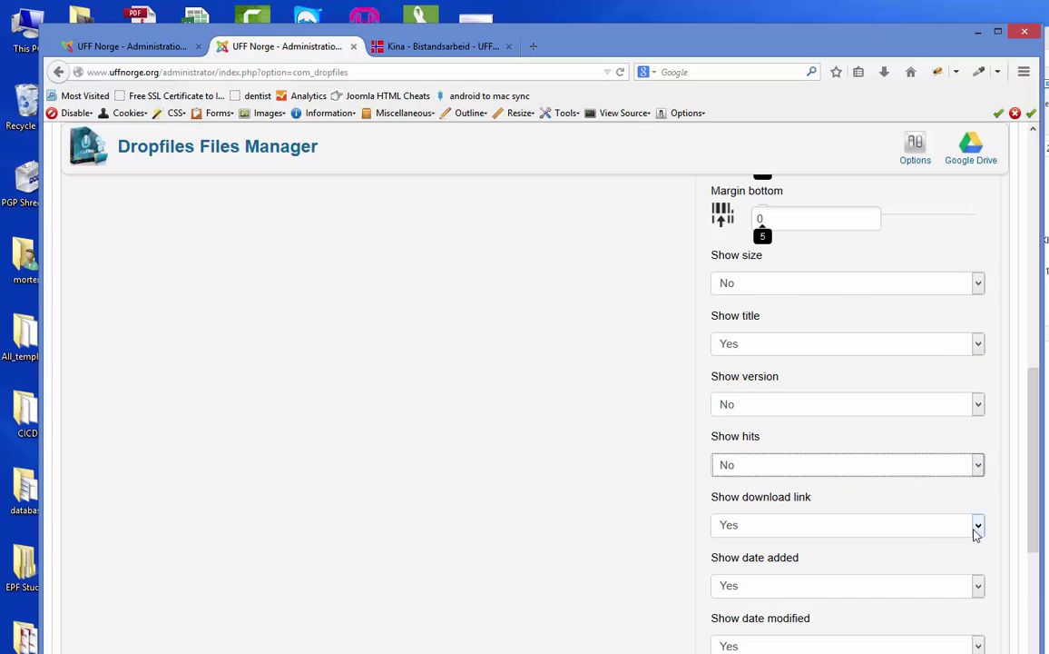
{"action": "left_click", "coordinate": [977, 527]}
{"action": "left_click", "coordinate": [960, 559]}
Step: Set Show date added, date modified, subcategories and category title to No for the Utdanning category, and save its parameters
{"action": "scroll", "coordinate": [962, 554], "scroll_direction": "down", "scroll_amount": 2}
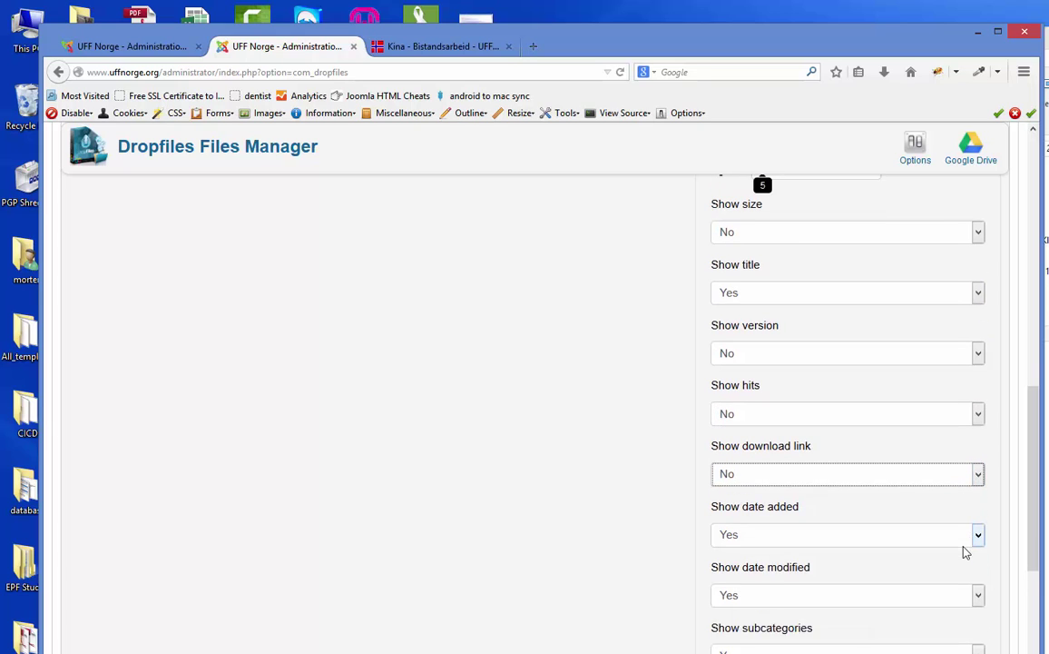
{"action": "left_click", "coordinate": [977, 498]}
{"action": "left_click", "coordinate": [961, 532]}
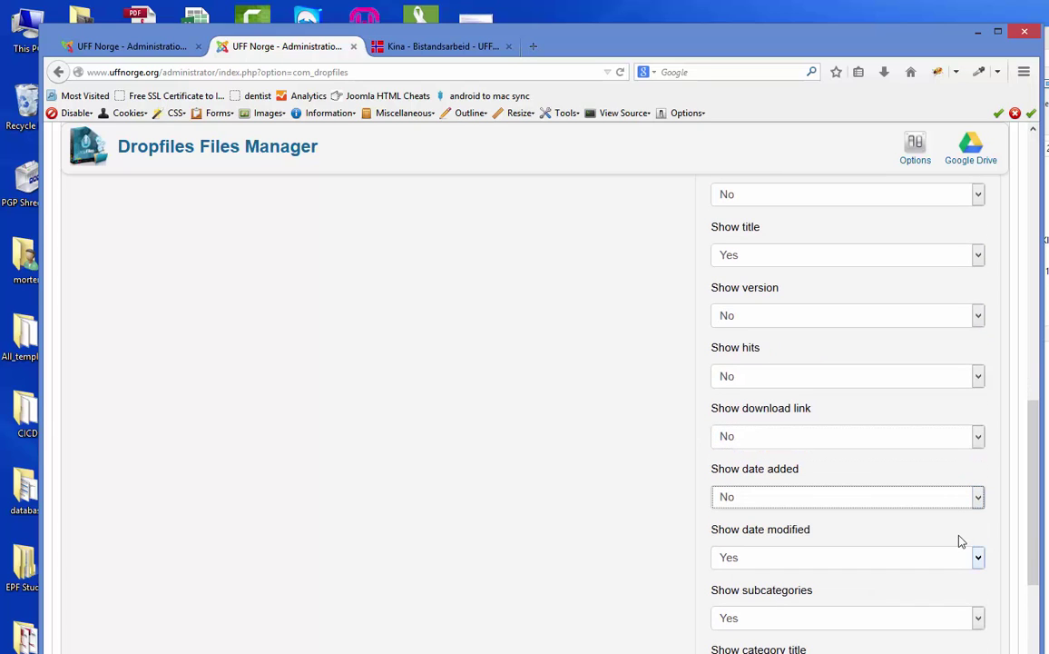
{"action": "scroll", "coordinate": [958, 535], "scroll_direction": "down", "scroll_amount": 2}
{"action": "left_click", "coordinate": [979, 477]}
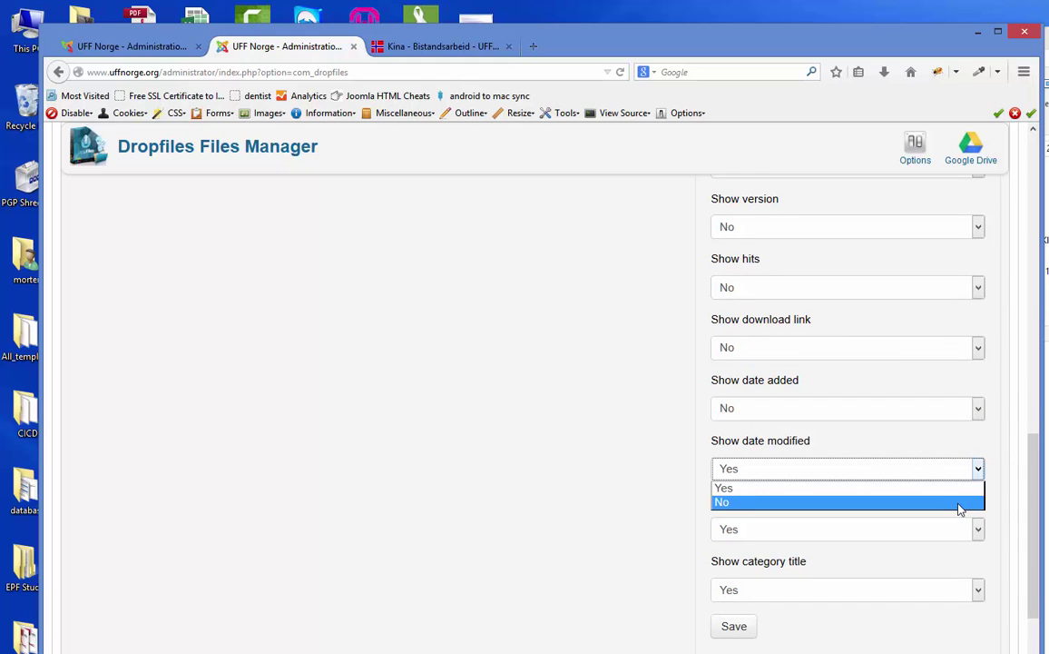
{"action": "left_click", "coordinate": [959, 502]}
{"action": "left_click", "coordinate": [979, 534]}
{"action": "left_click", "coordinate": [962, 563]}
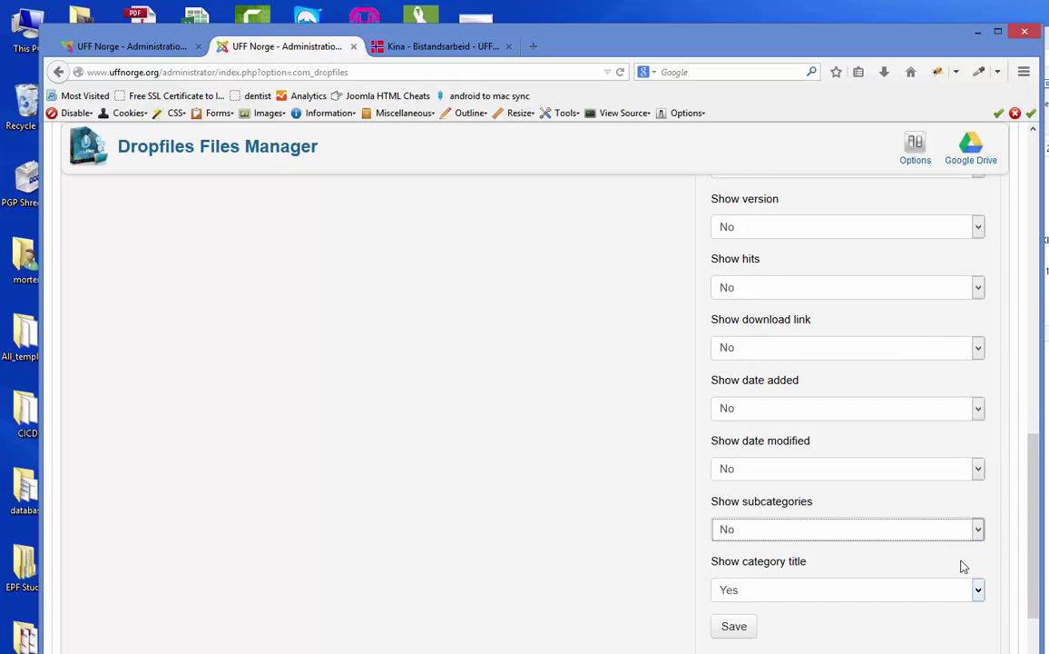
{"action": "left_click", "coordinate": [977, 591]}
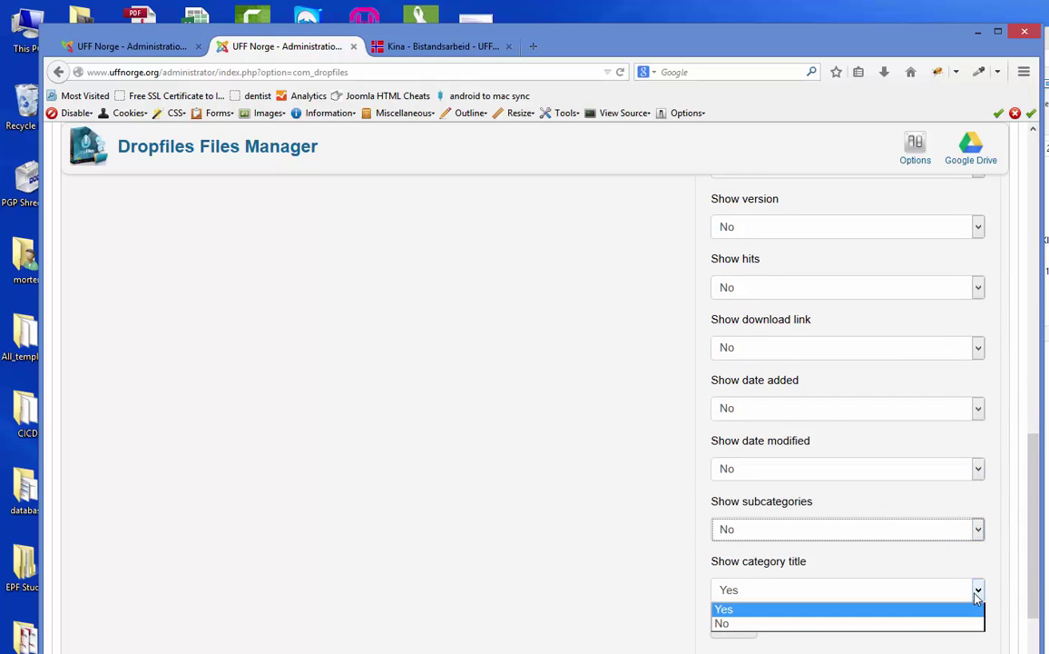
{"action": "left_click", "coordinate": [923, 626]}
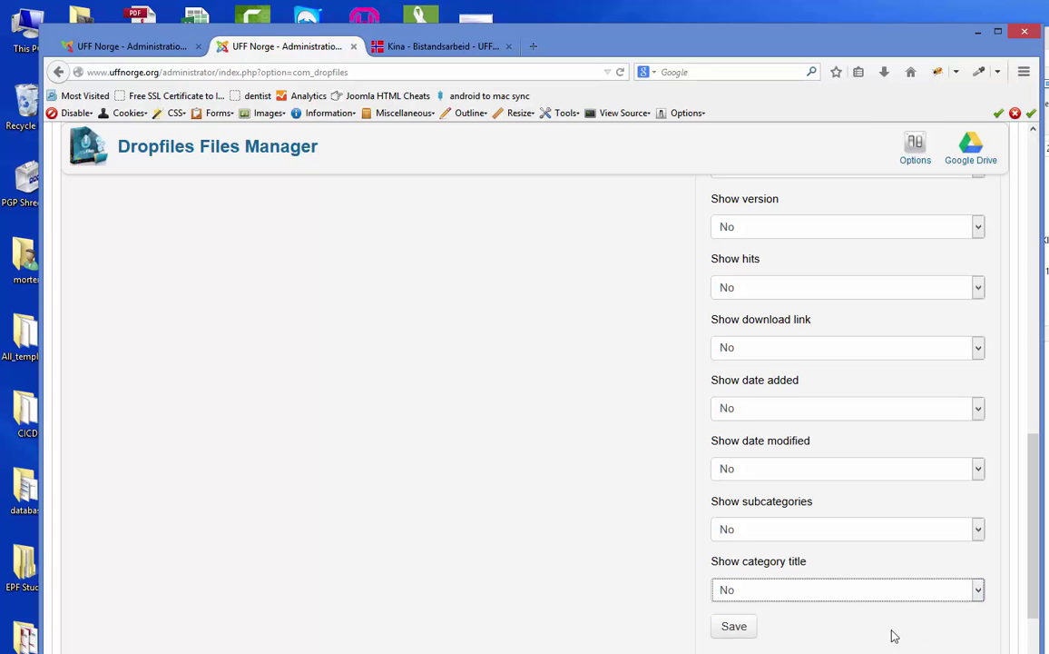
{"action": "left_click", "coordinate": [735, 629]}
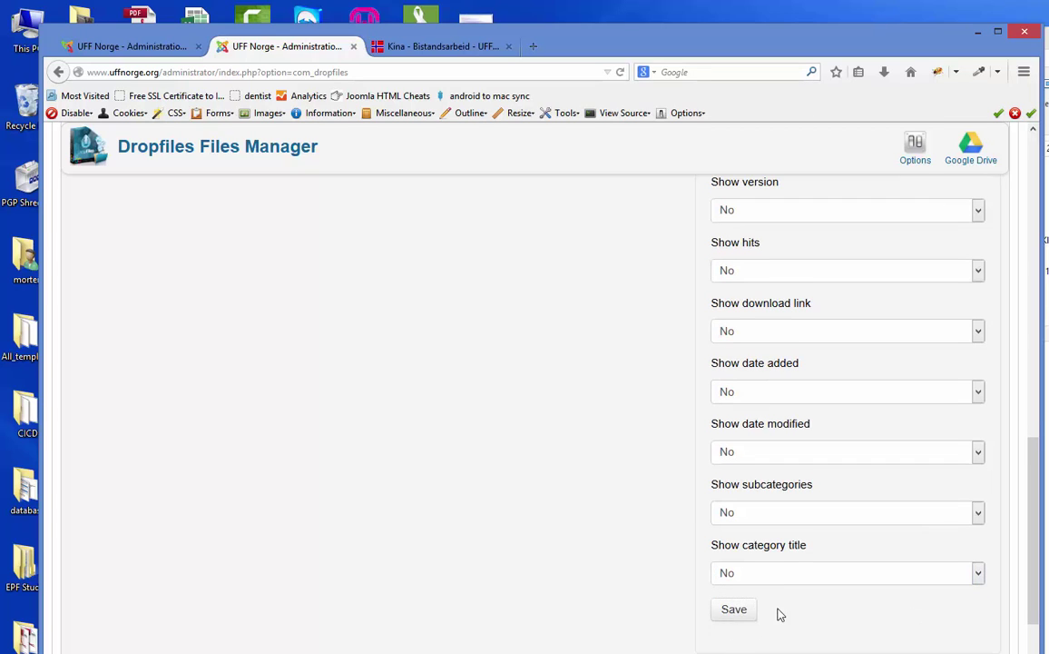
Step: Reload the public Kina page and check how the 2013 report is displayed in its Utdanning tab
{"action": "left_click", "coordinate": [135, 48]}
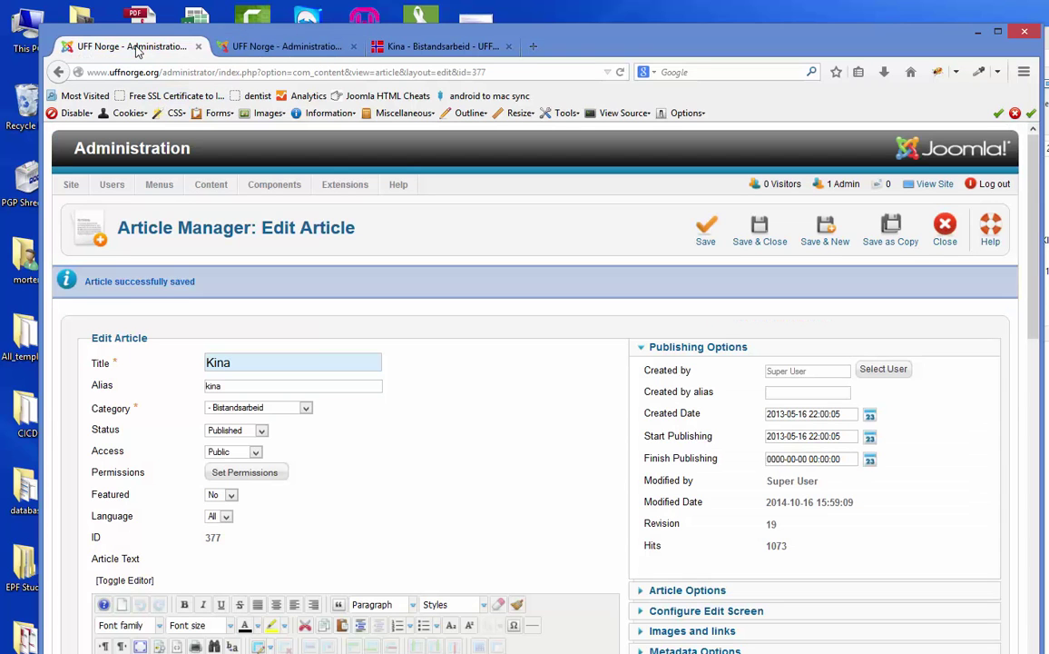
{"action": "left_click", "coordinate": [416, 48]}
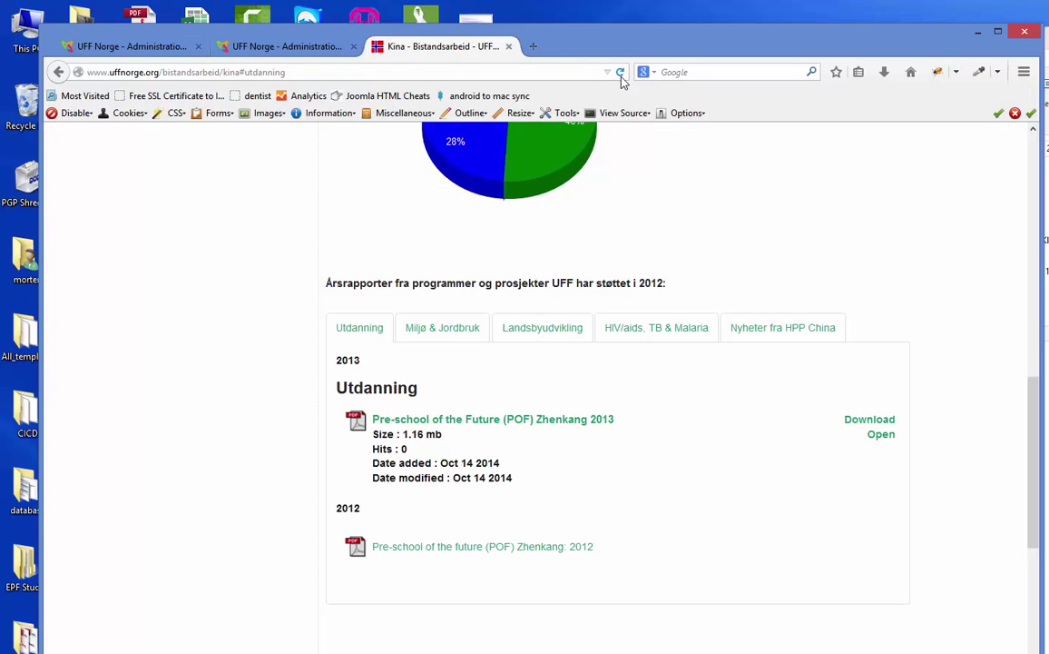
{"action": "left_click", "coordinate": [621, 76]}
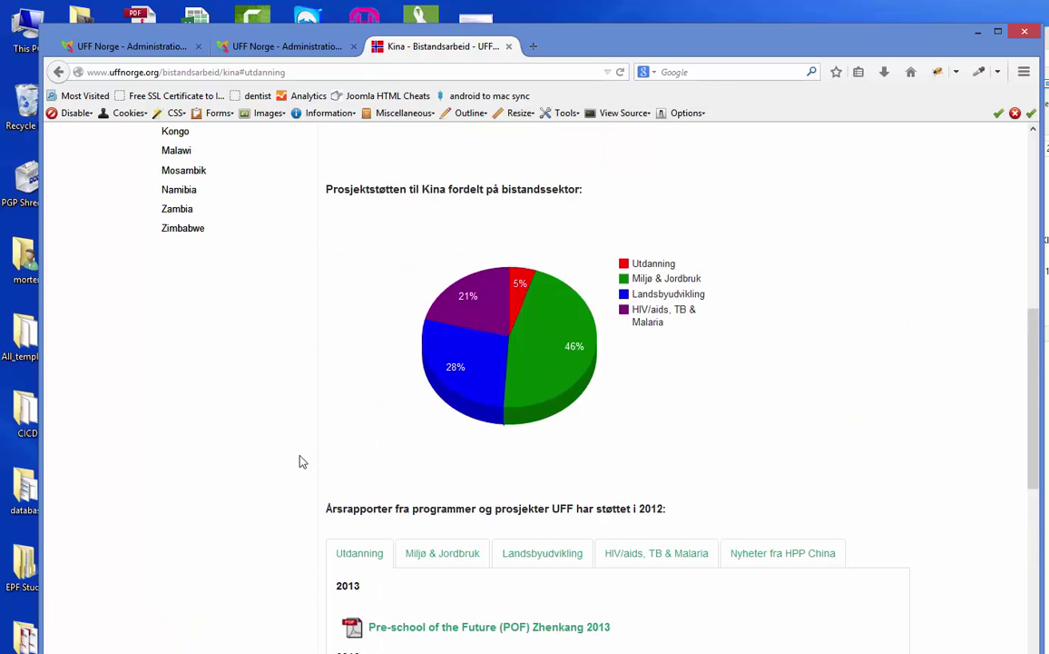
{"action": "scroll", "coordinate": [302, 461], "scroll_direction": "down", "scroll_amount": 2}
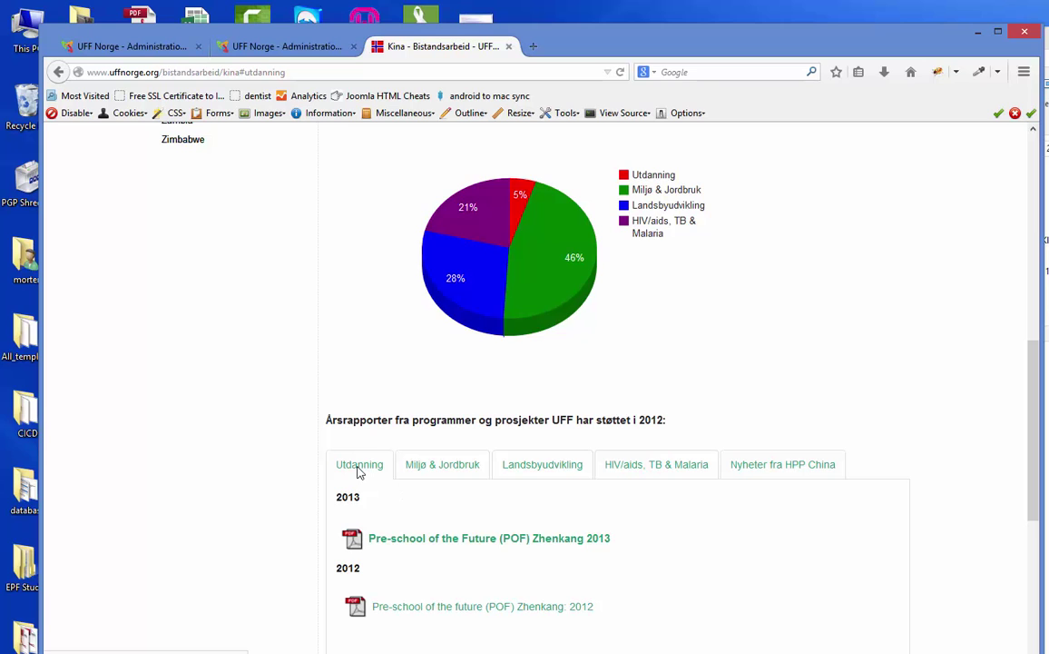
Step: Return to the Kina article editor and add a 2012 line directly beneath {tab Miljø & Jordbruk}
{"action": "left_click", "coordinate": [121, 51]}
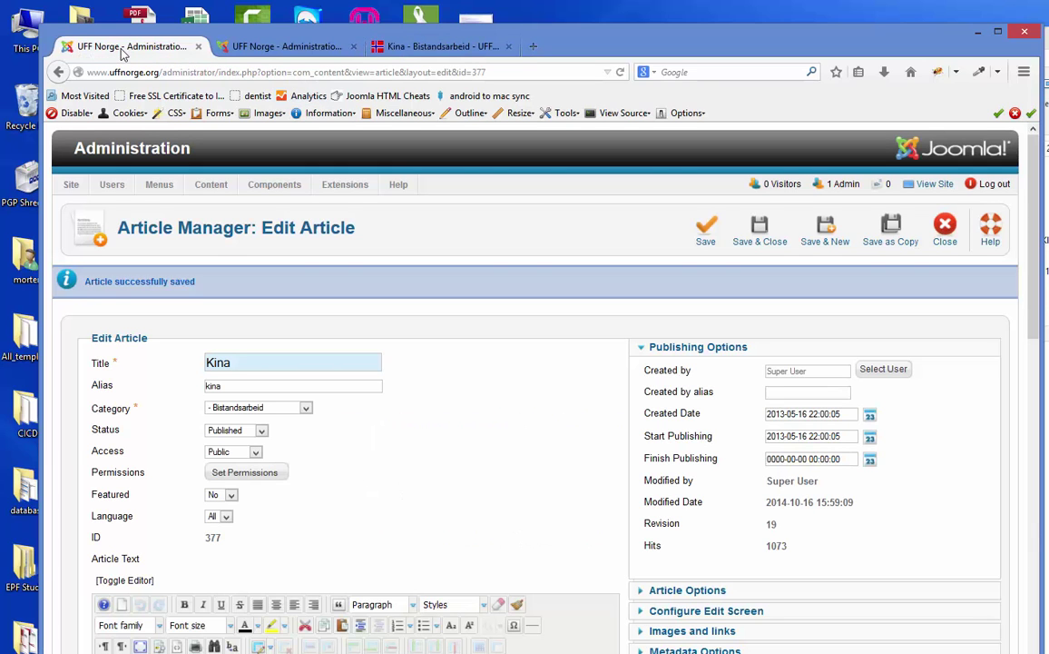
{"action": "scroll", "coordinate": [507, 449], "scroll_direction": "down", "scroll_amount": 1}
{"action": "scroll", "coordinate": [502, 447], "scroll_direction": "down", "scroll_amount": 5}
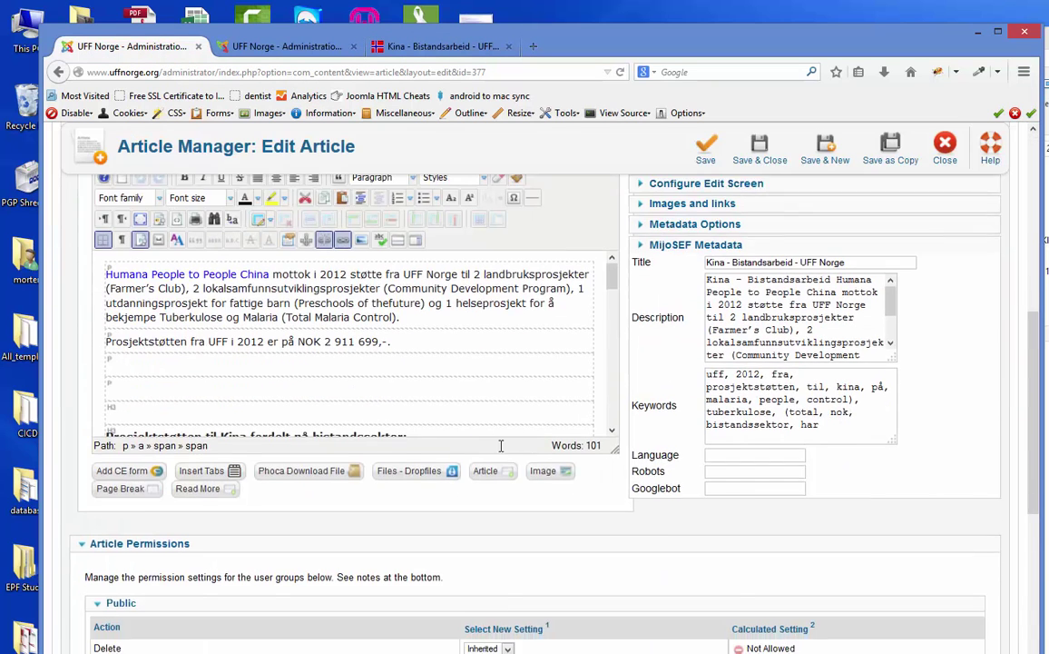
{"action": "scroll", "coordinate": [613, 292], "scroll_direction": "down", "scroll_amount": 2}
{"action": "left_click_drag", "start_coordinate": [613, 293], "coordinate": [612, 319]}
{"action": "scroll", "coordinate": [436, 391], "scroll_direction": "down", "scroll_amount": 5}
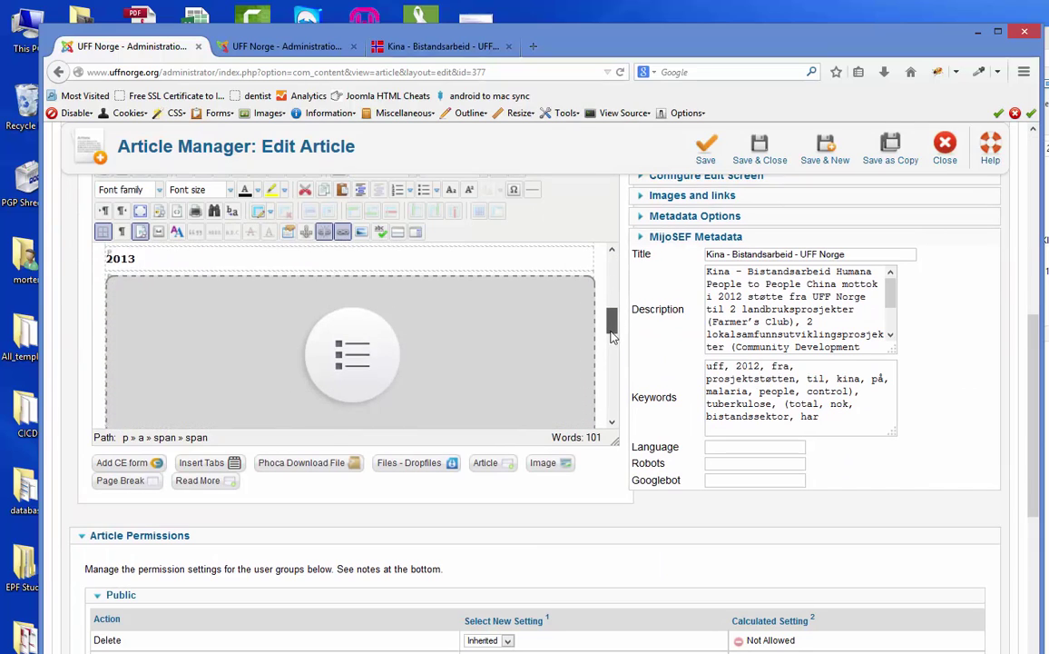
{"action": "scroll", "coordinate": [436, 391], "scroll_direction": "down", "scroll_amount": 1}
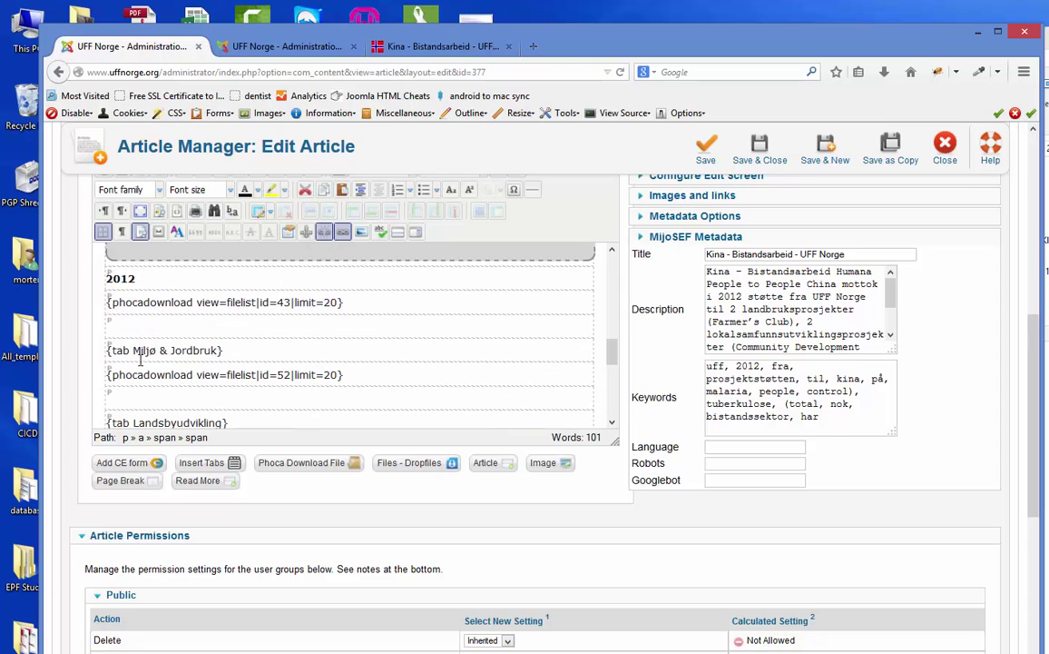
{"action": "left_click_drag", "start_coordinate": [133, 350], "coordinate": [222, 349]}
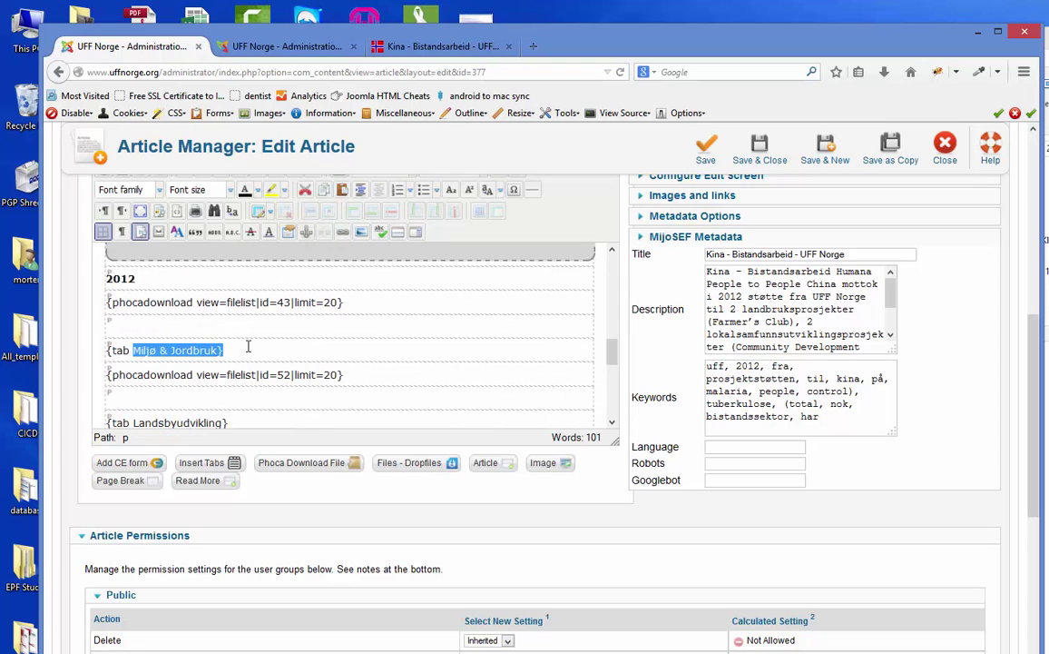
{"action": "left_click", "coordinate": [265, 351]}
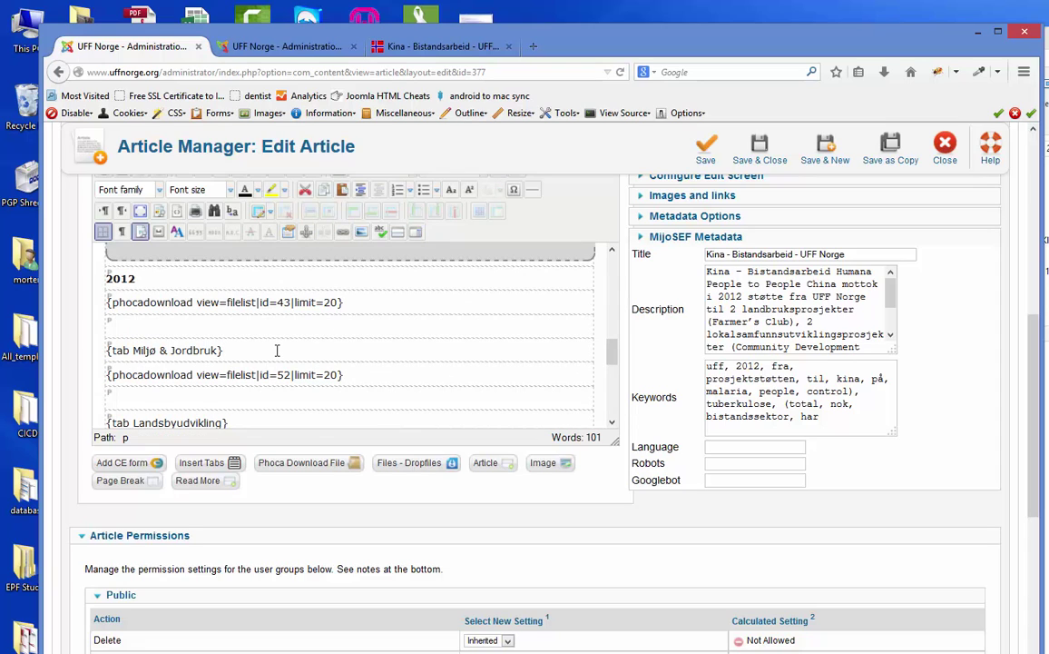
{"action": "key", "text": "Return"}
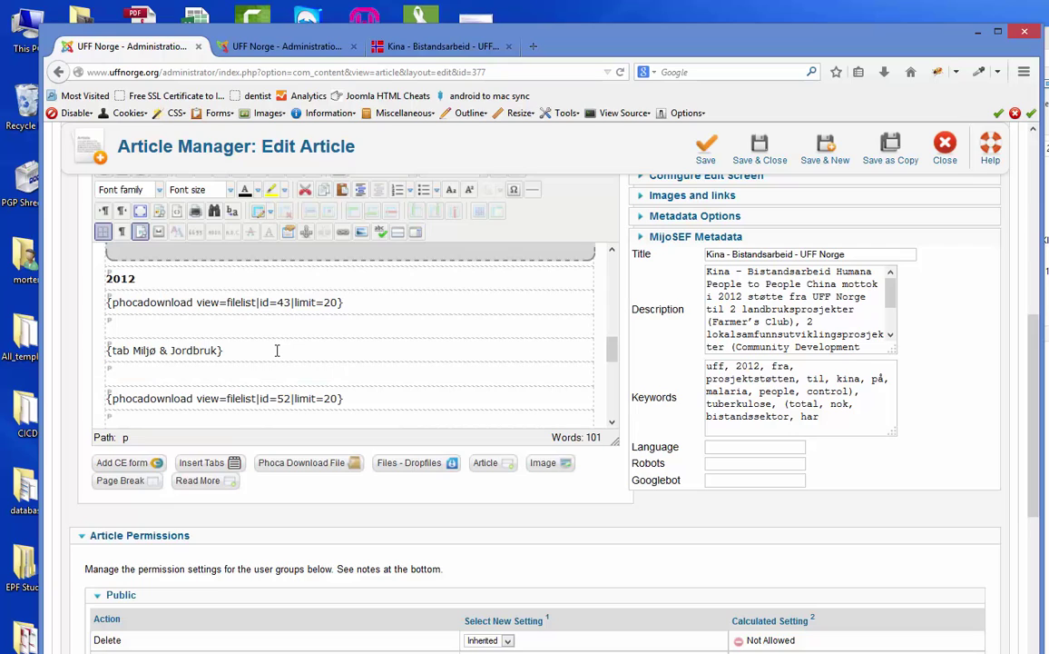
{"action": "type", "text": "2101"}
Step: Apply the editor's current text colour to the 2012 line under the Miljø & Jordbruk tab
{"action": "key", "text": "shift+Left"}
{"action": "key", "text": "shift+Left"}
{"action": "key", "text": "shift+Left"}
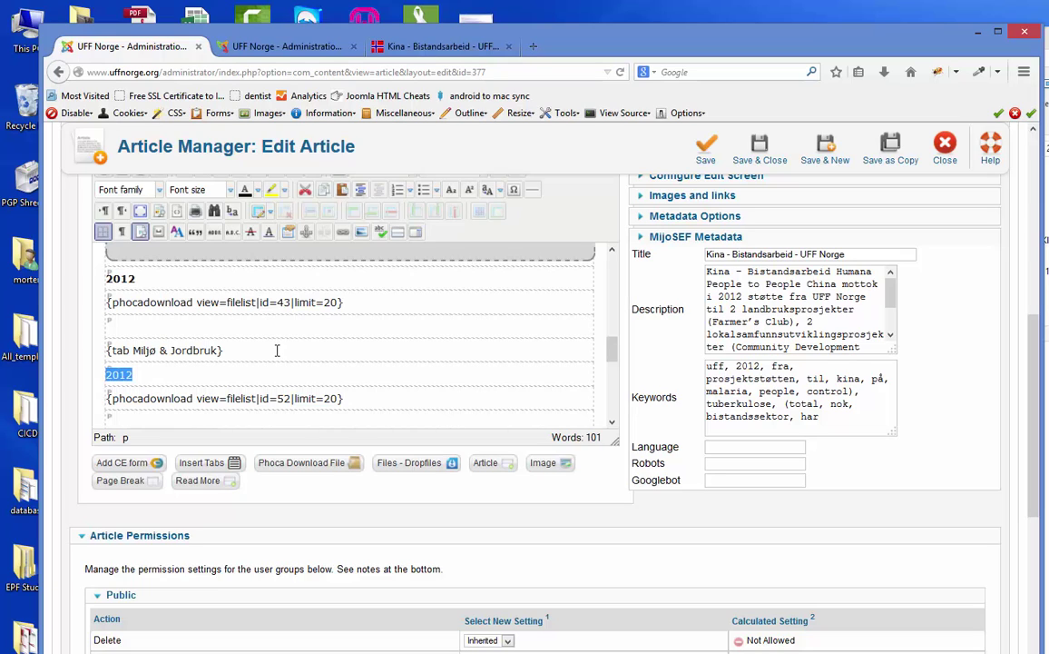
{"action": "left_click", "coordinate": [244, 190]}
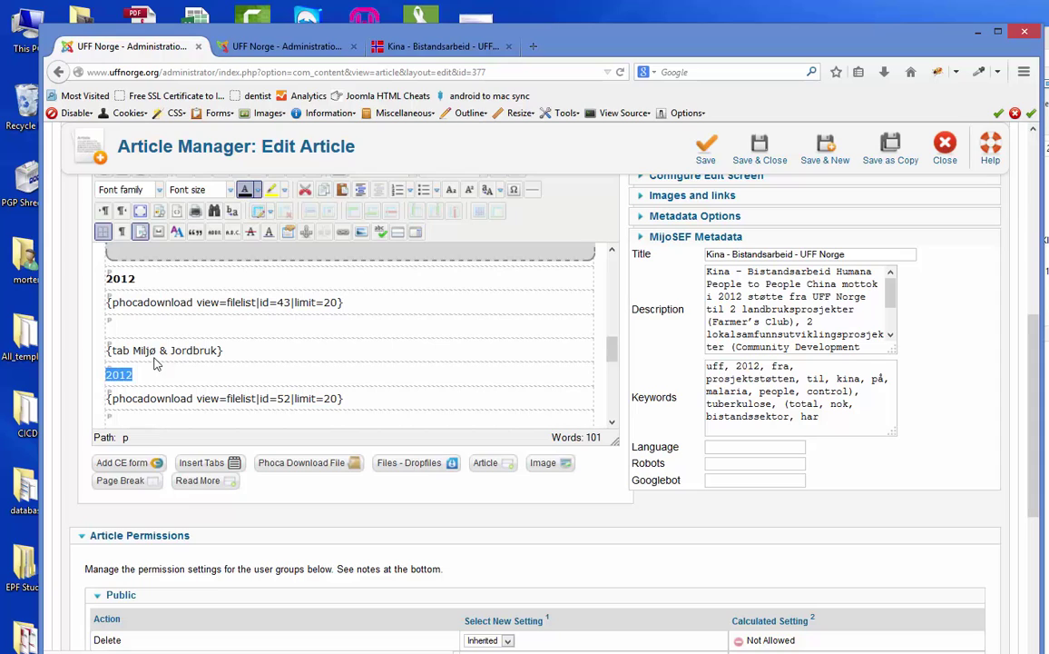
{"action": "left_click", "coordinate": [107, 377]}
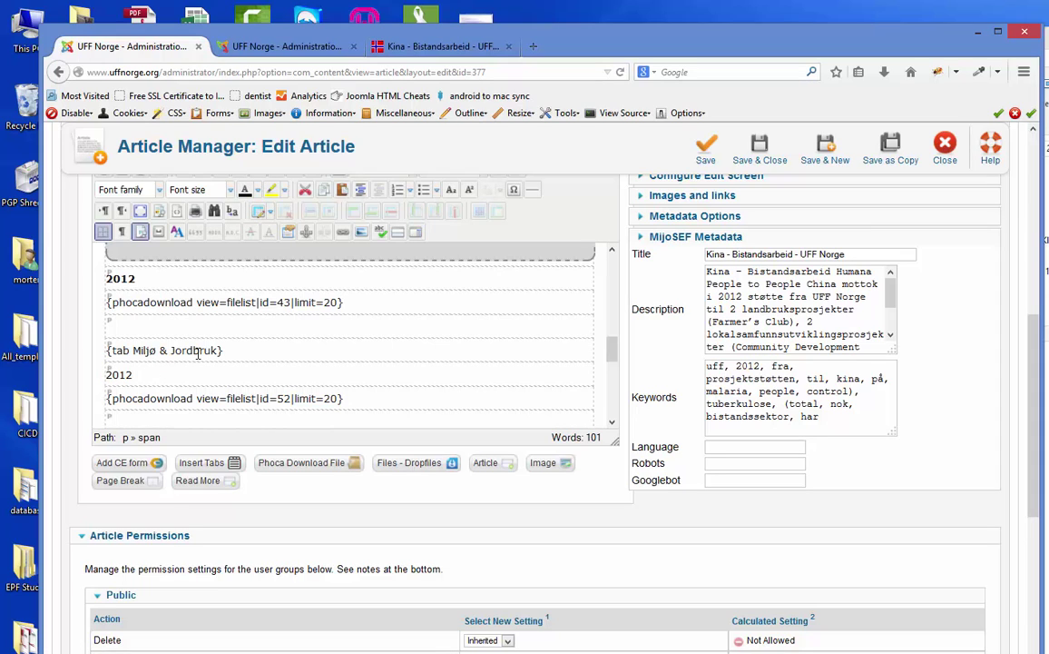
Step: Insert a 2013 line above the 2012 line in the Miljø & Jordbruk tab section
{"action": "left_click_drag", "start_coordinate": [132, 375], "coordinate": [110, 378]}
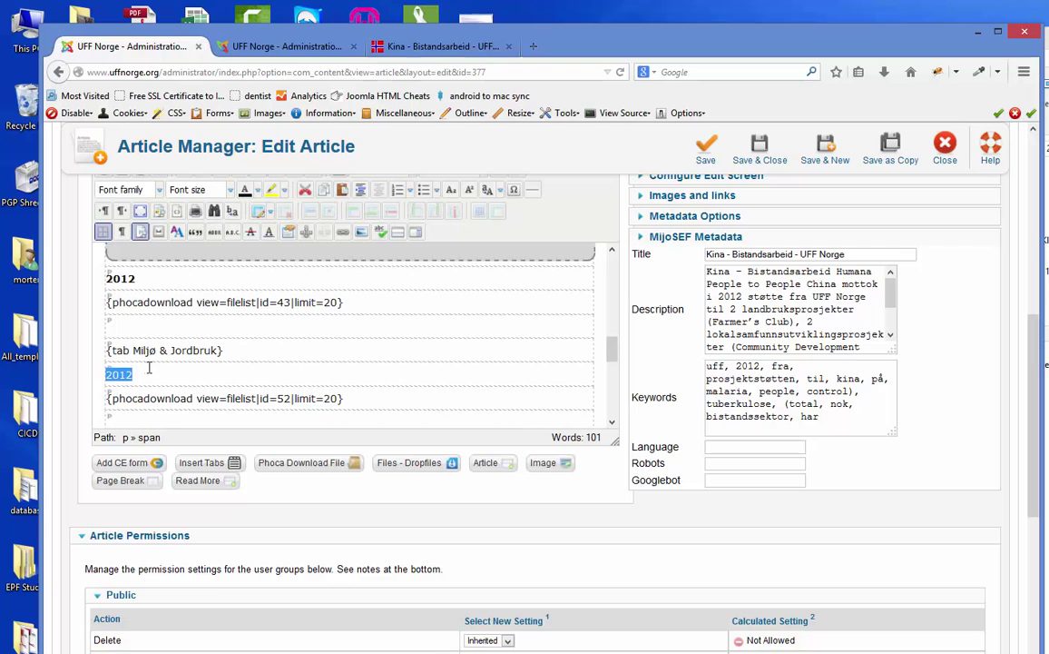
{"action": "left_click", "coordinate": [108, 378]}
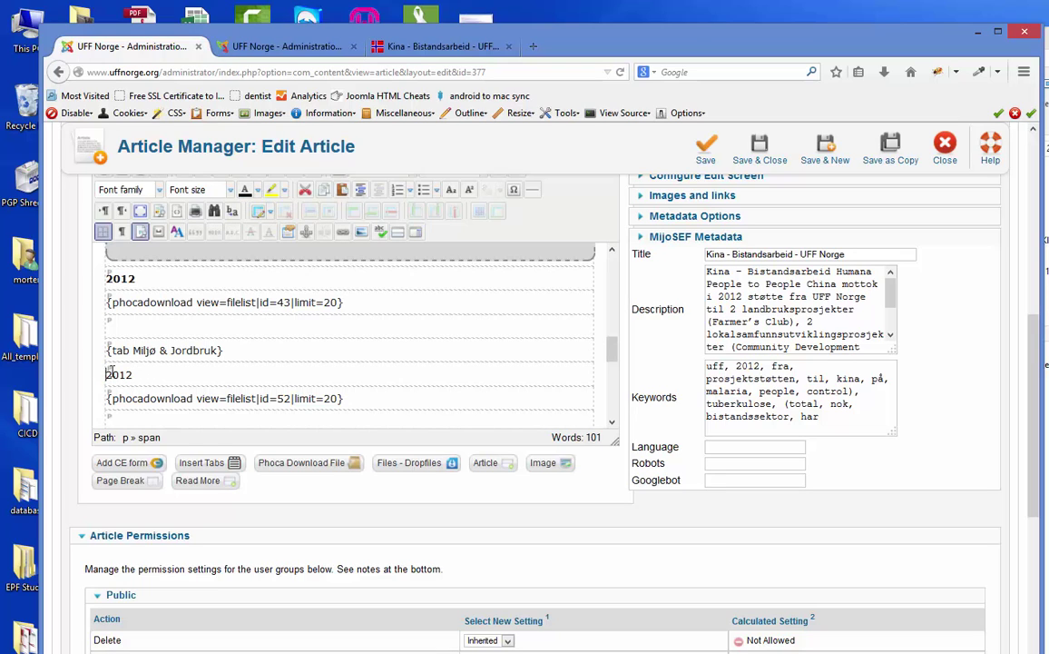
{"action": "key", "text": "Return"}
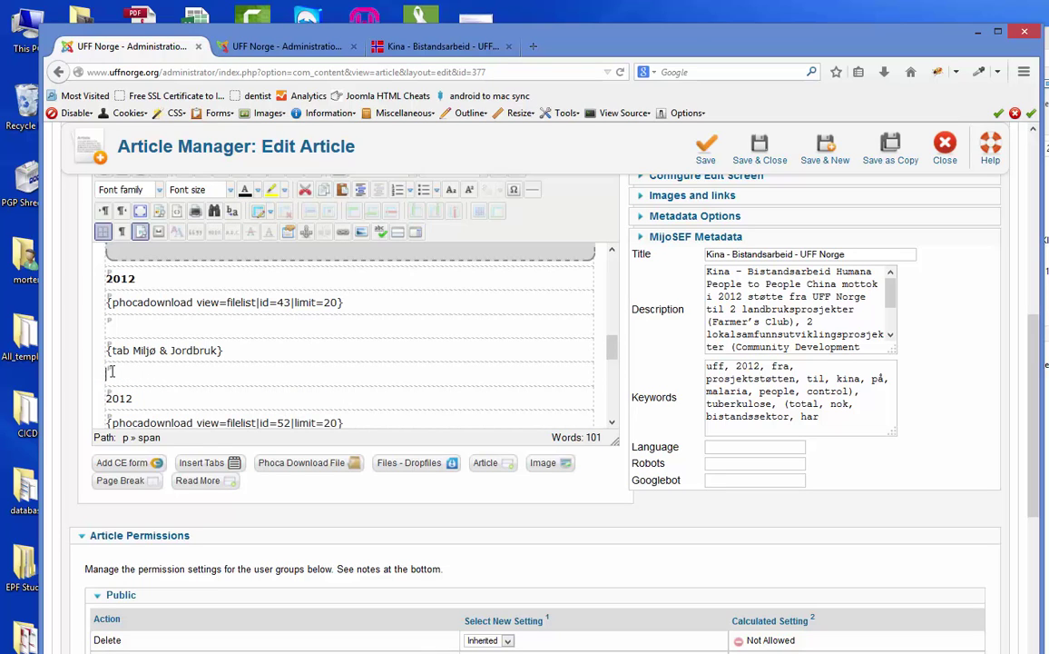
{"action": "type", "text": "2013"}
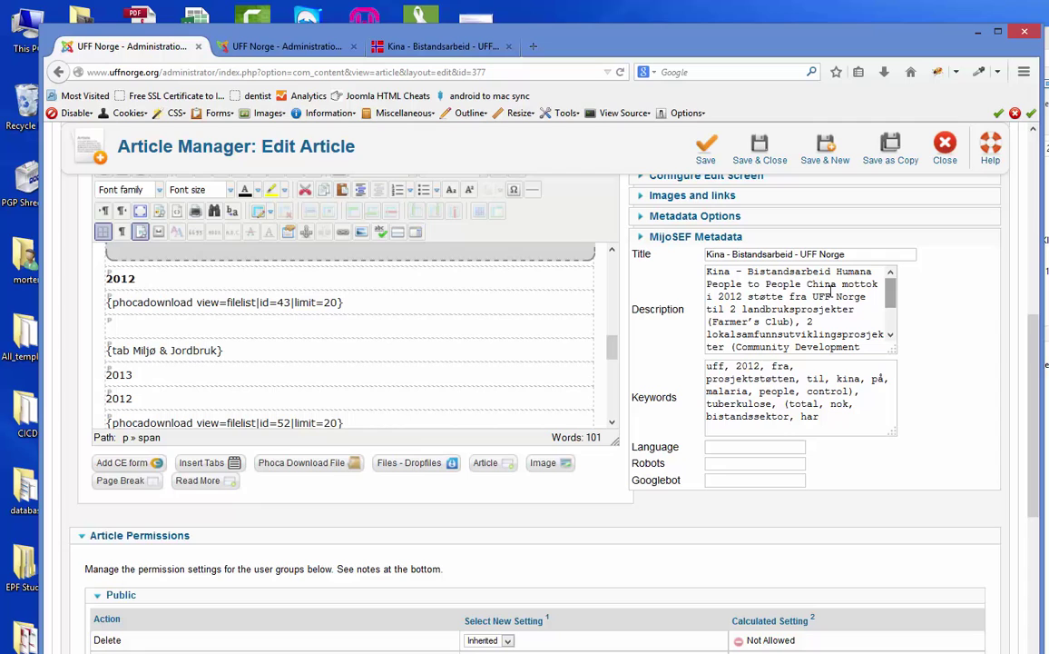
Step: Make the 2013 and 2012 lines under the Miljø & Jordbruk tab bold
{"action": "left_click_drag", "start_coordinate": [1038, 365], "coordinate": [1039, 349]}
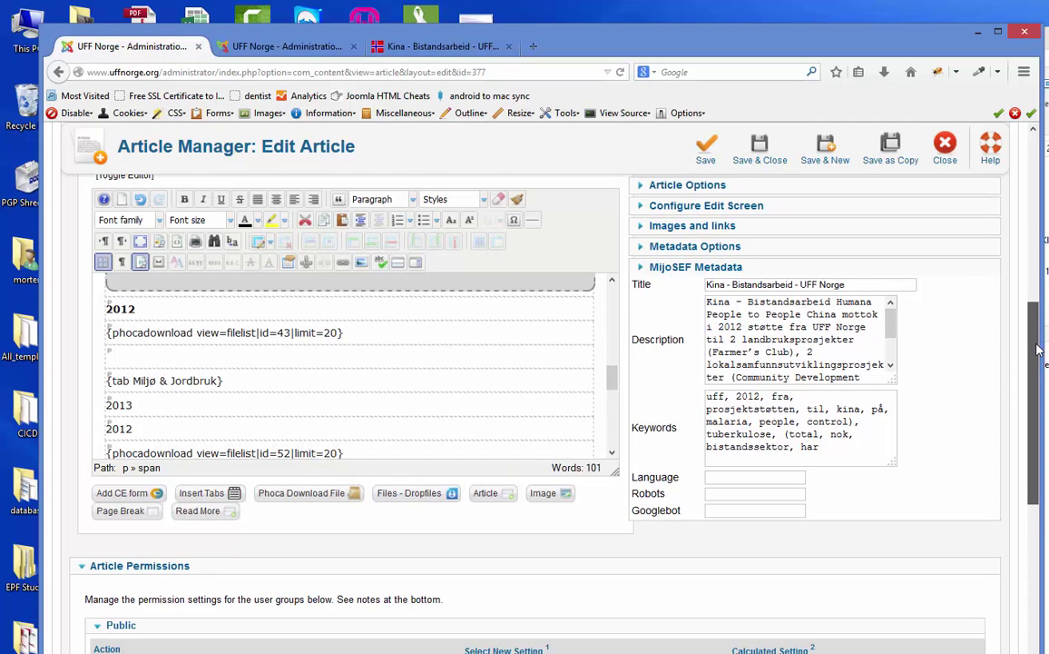
{"action": "left_click", "coordinate": [209, 410]}
{"action": "double_click", "coordinate": [109, 405]}
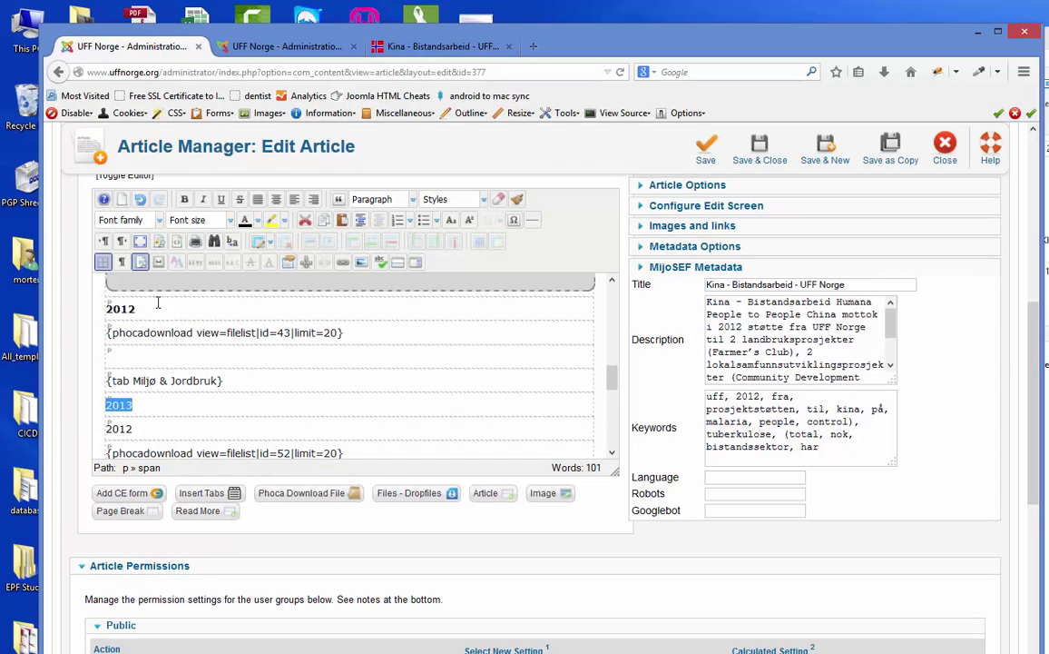
{"action": "left_click", "coordinate": [184, 199]}
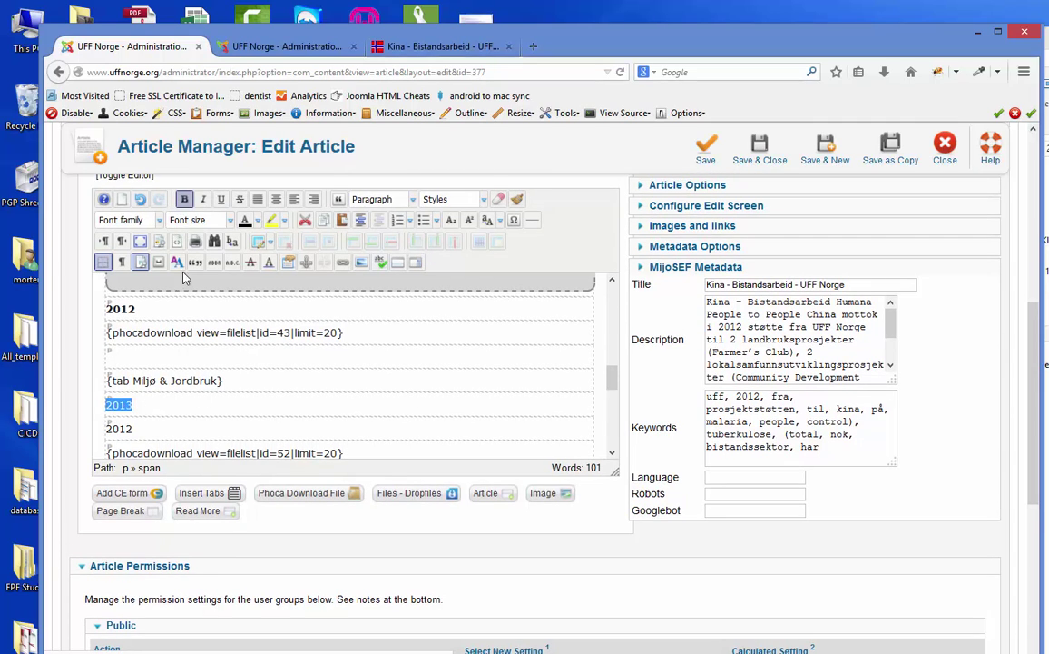
{"action": "double_click", "coordinate": [119, 428]}
{"action": "key", "text": "ctrl+b"}
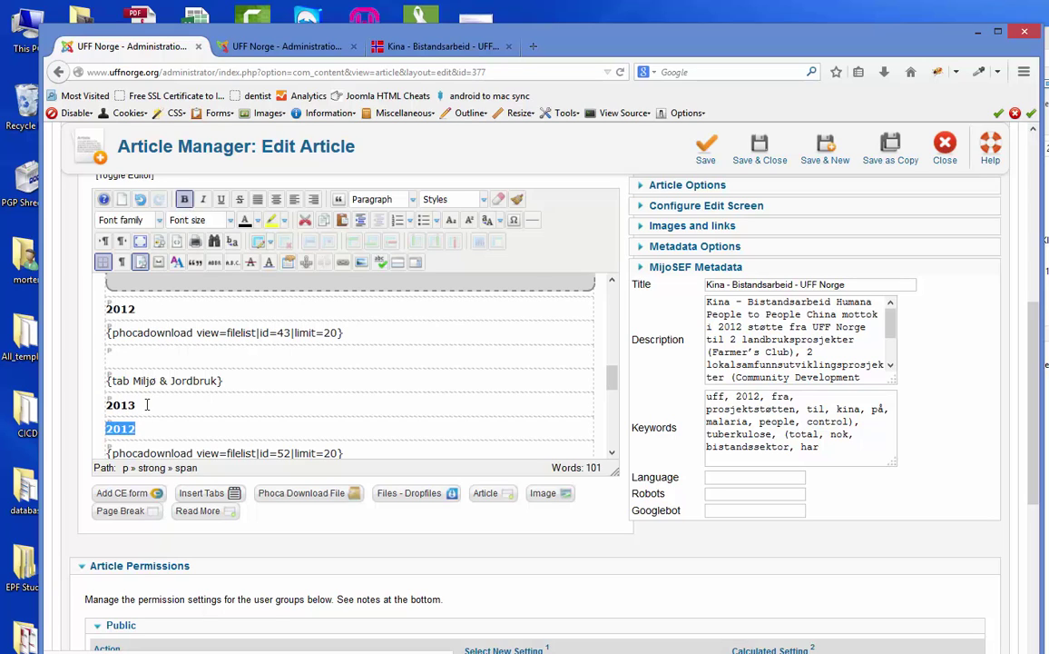
Step: Add an empty line beneath the 2013 heading and choose the Miljø og Jordbruk Dropfiles category under Bistandsarbeid-2013, Kina
{"action": "left_click", "coordinate": [145, 405]}
{"action": "key", "text": "Return"}
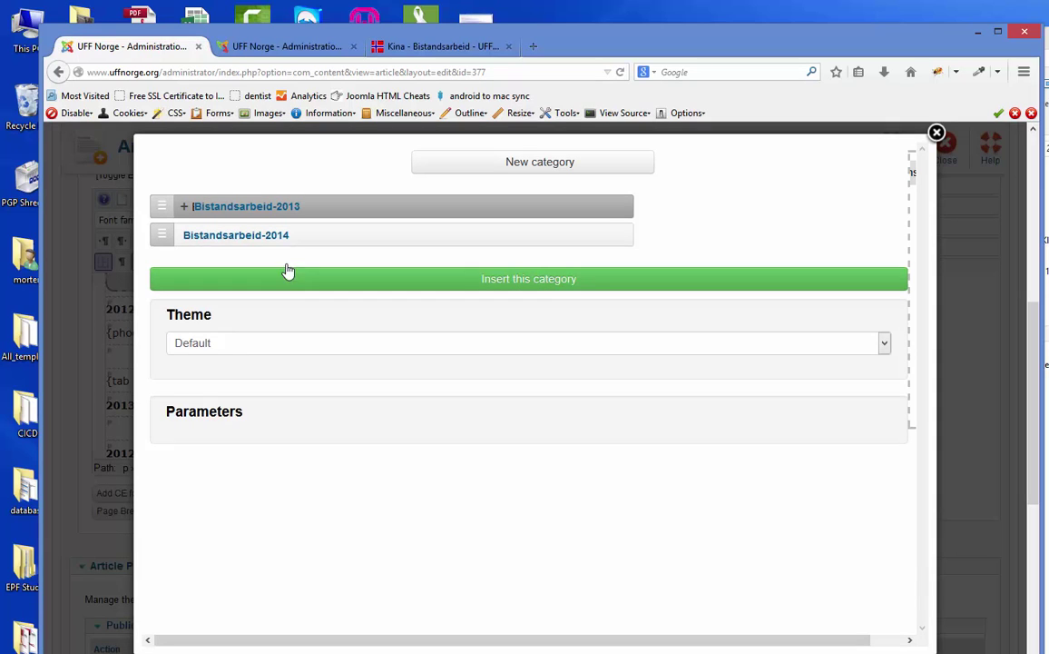
{"action": "left_click", "coordinate": [184, 211]}
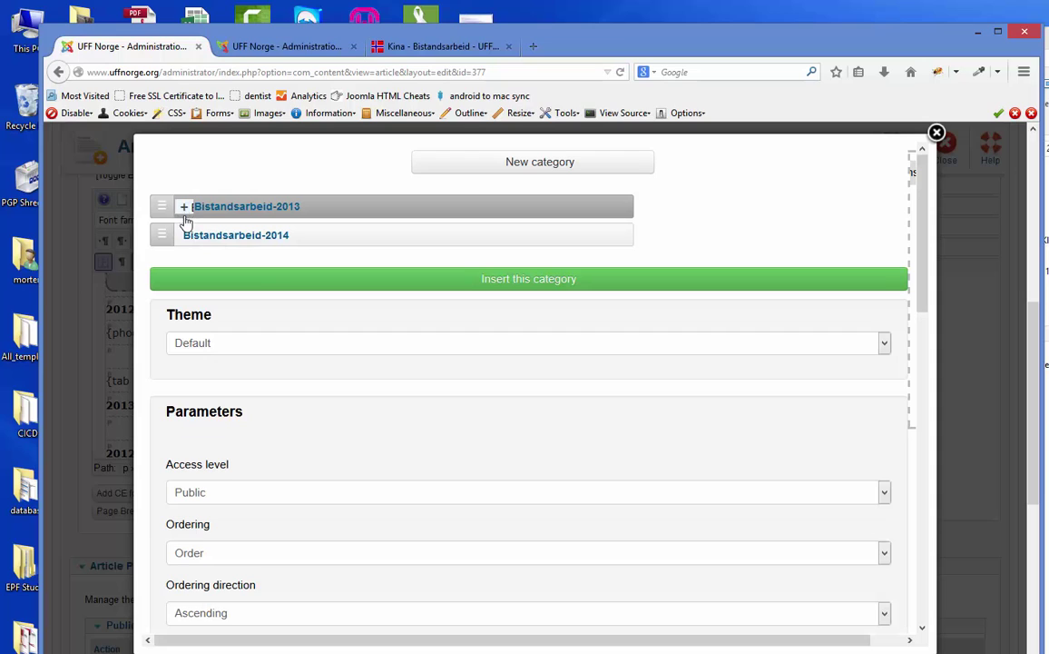
{"action": "left_click", "coordinate": [185, 208]}
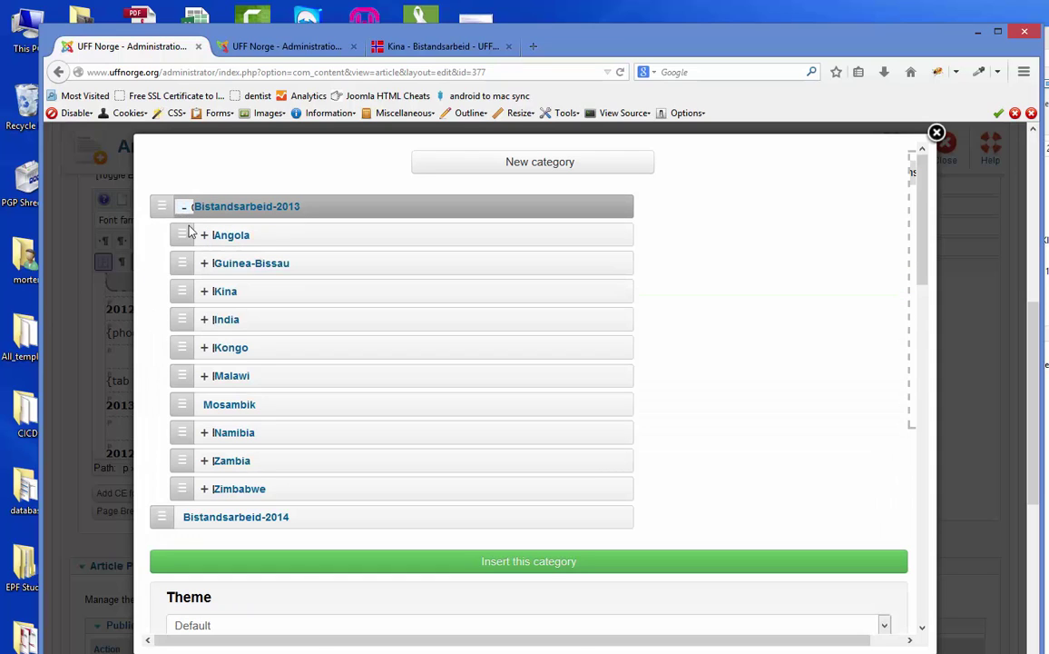
{"action": "left_click", "coordinate": [204, 296]}
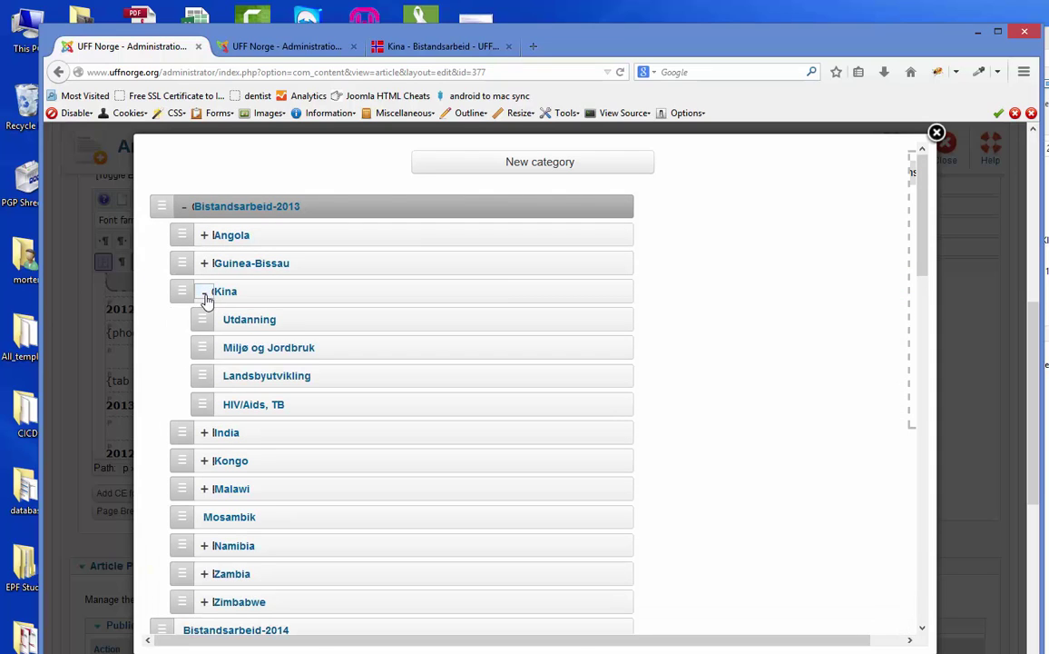
{"action": "left_click", "coordinate": [275, 350]}
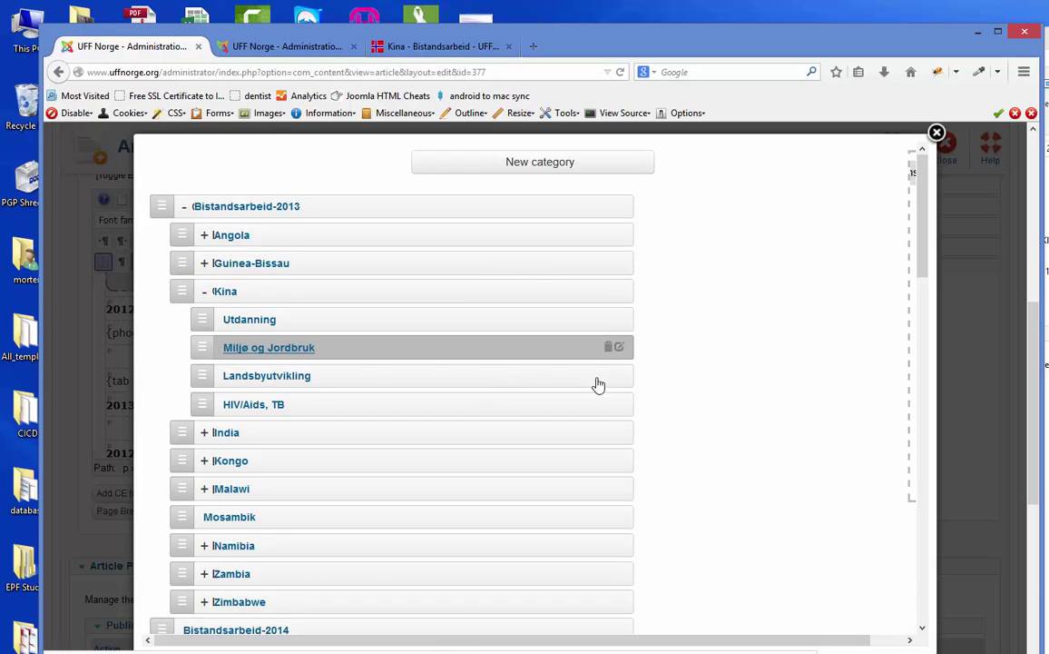
Step: Set Show size, Show version, Show hits, Show download link and Show date added to No for the Miljø og Jordbruk category
{"action": "scroll", "coordinate": [853, 354], "scroll_direction": "down", "scroll_amount": 4}
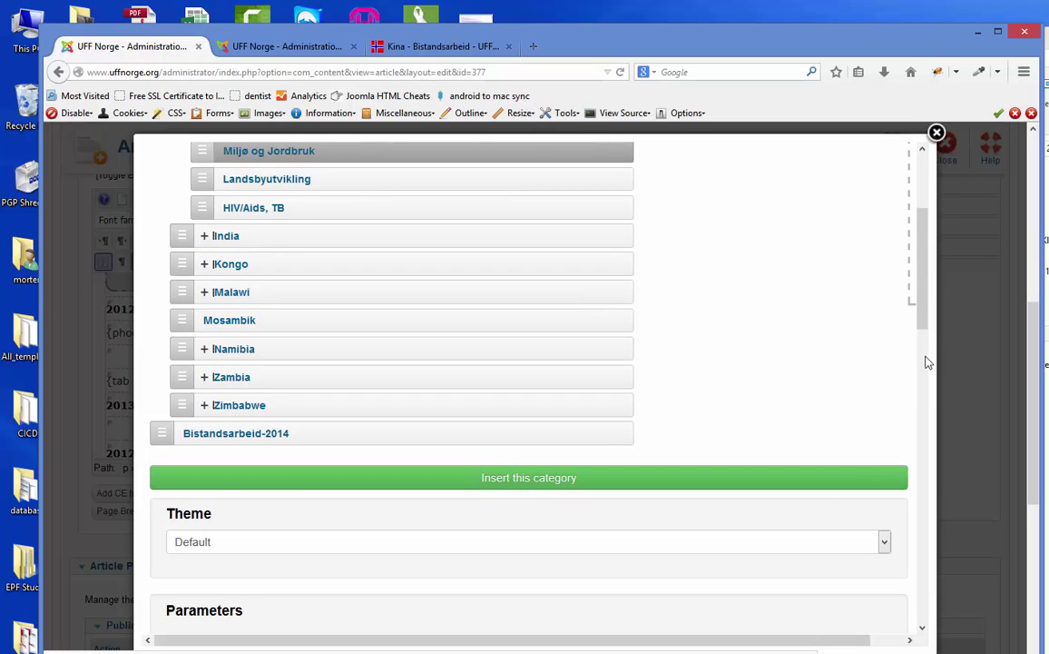
{"action": "left_click_drag", "start_coordinate": [925, 324], "coordinate": [908, 567]}
{"action": "left_click", "coordinate": [889, 265]}
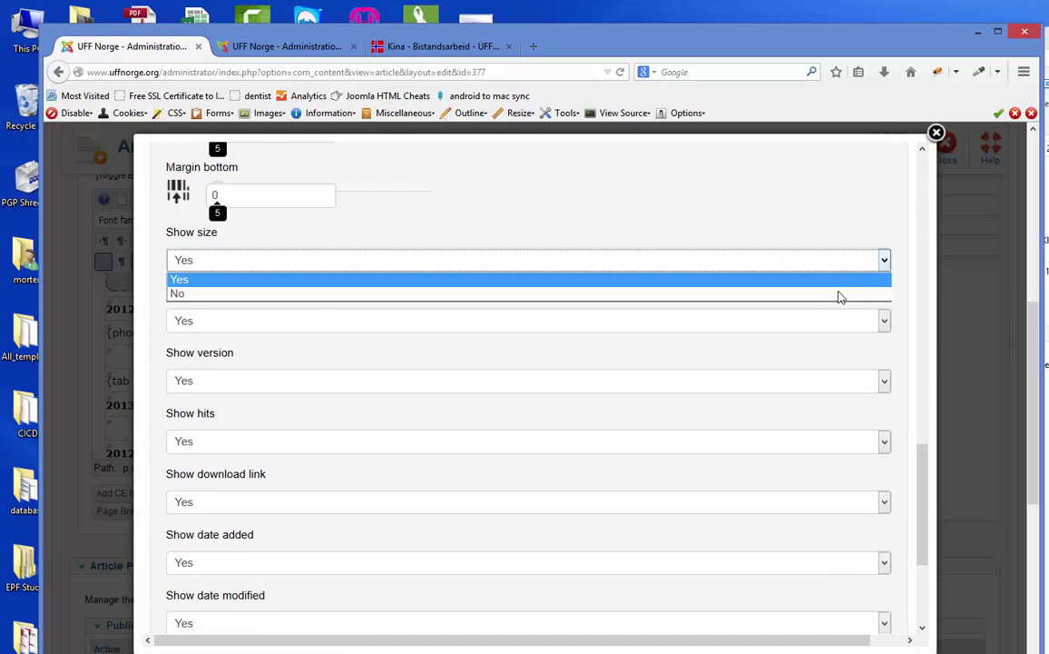
{"action": "left_click", "coordinate": [837, 295]}
{"action": "left_click", "coordinate": [820, 379]}
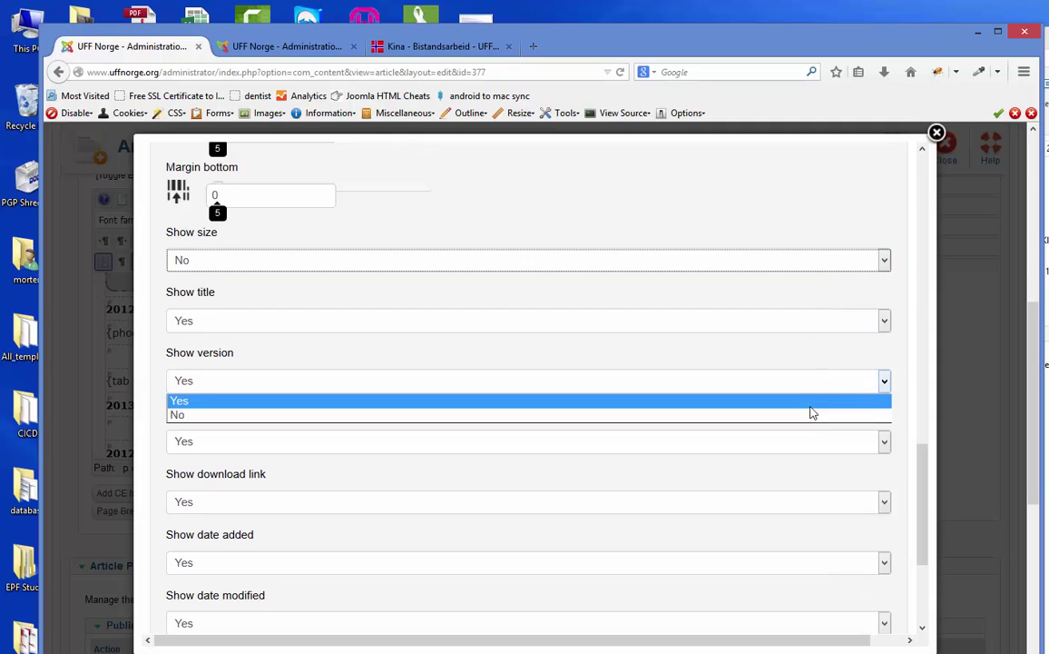
{"action": "left_click", "coordinate": [811, 413]}
{"action": "left_click", "coordinate": [784, 462]}
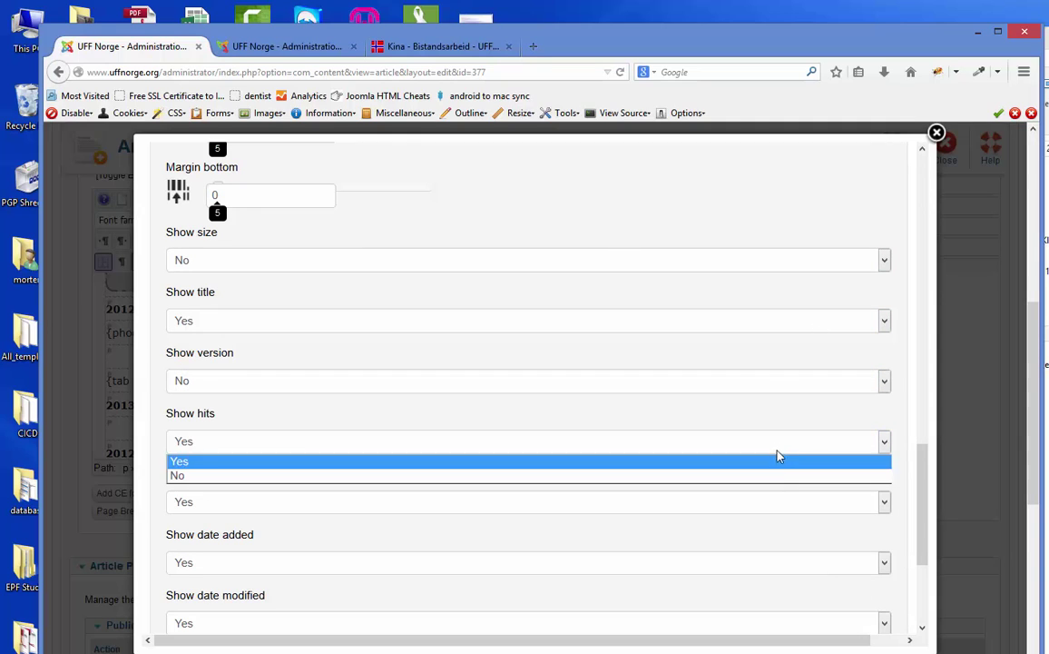
{"action": "left_click", "coordinate": [775, 477]}
{"action": "left_click", "coordinate": [761, 508]}
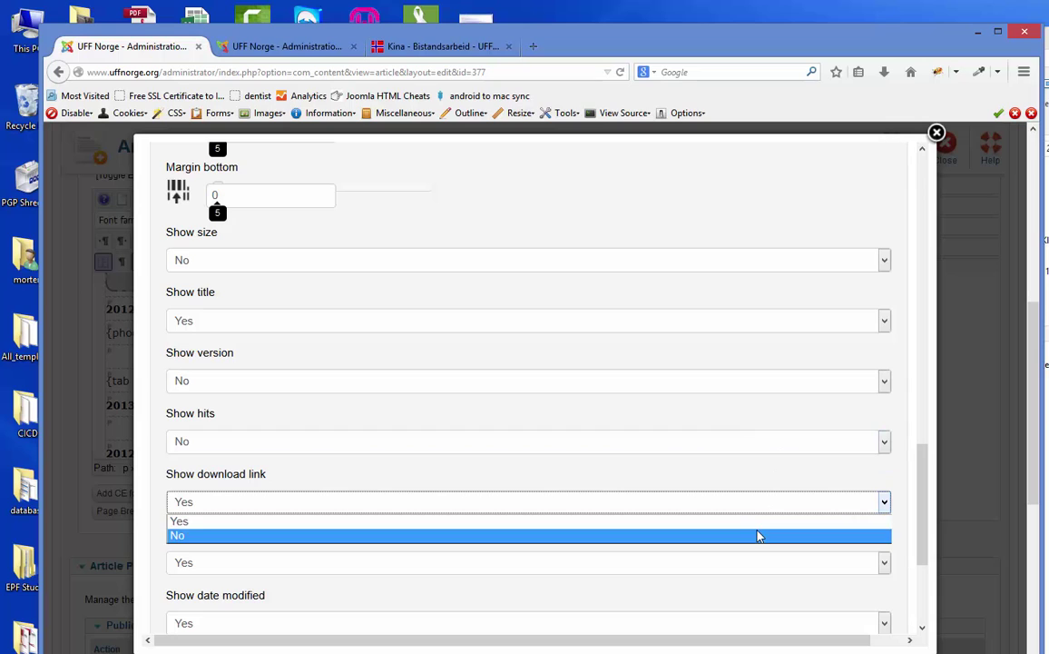
{"action": "left_click", "coordinate": [759, 536]}
{"action": "left_click", "coordinate": [807, 565]}
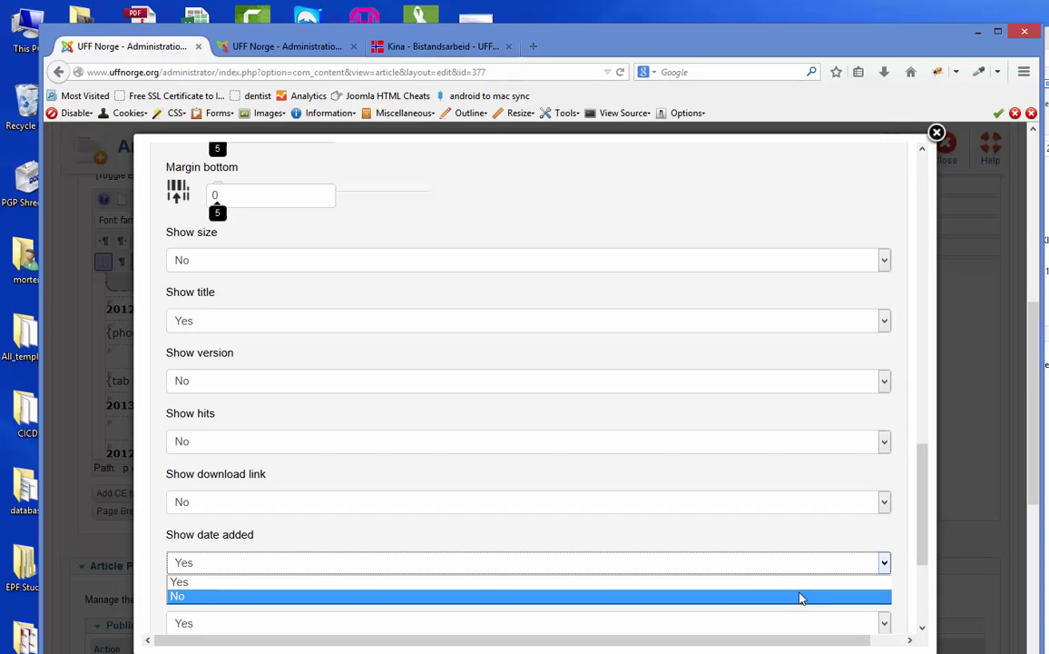
{"action": "left_click", "coordinate": [799, 596]}
Step: Set Show subcategories and Show category title to No and save the Miljø og Jordbruk category parameters
{"action": "left_click_drag", "start_coordinate": [922, 527], "coordinate": [909, 590]}
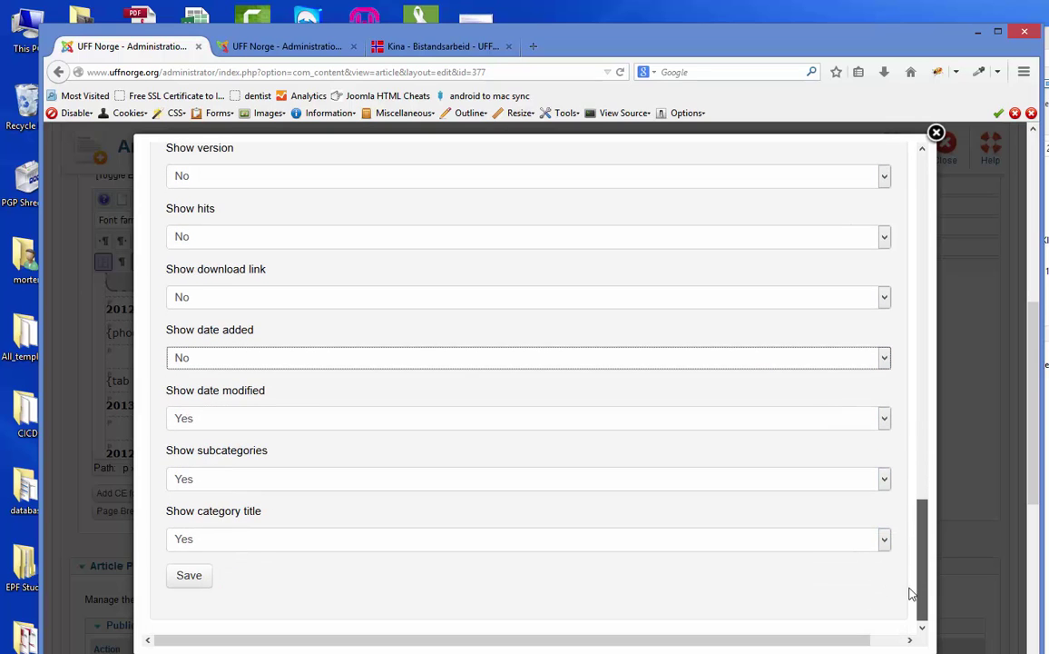
{"action": "left_click", "coordinate": [790, 475]}
{"action": "left_click", "coordinate": [789, 510]}
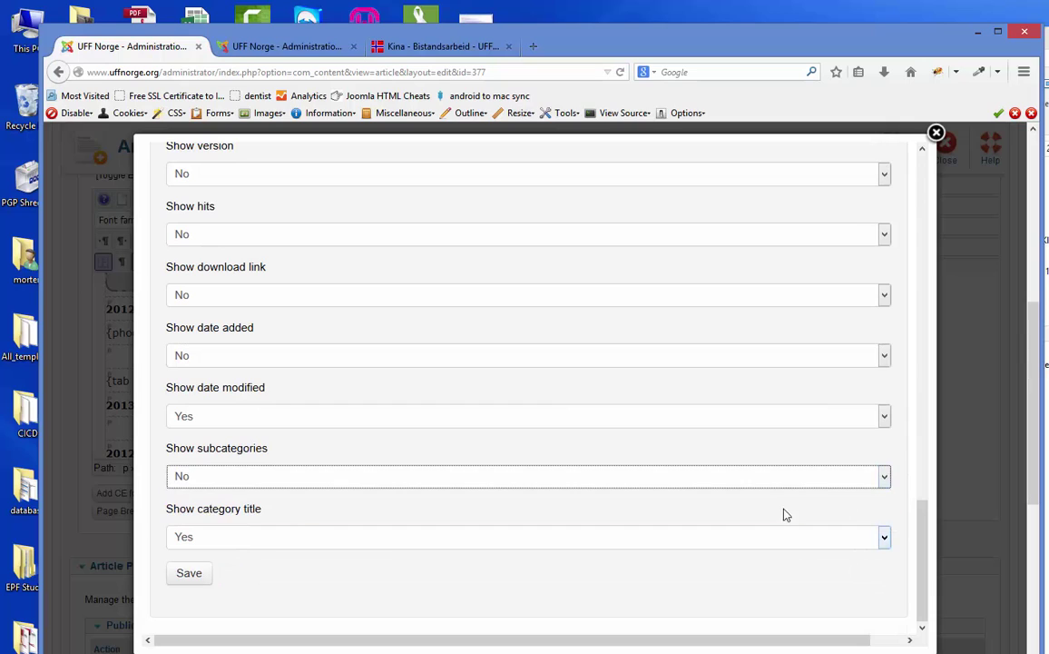
{"action": "left_click", "coordinate": [765, 549]}
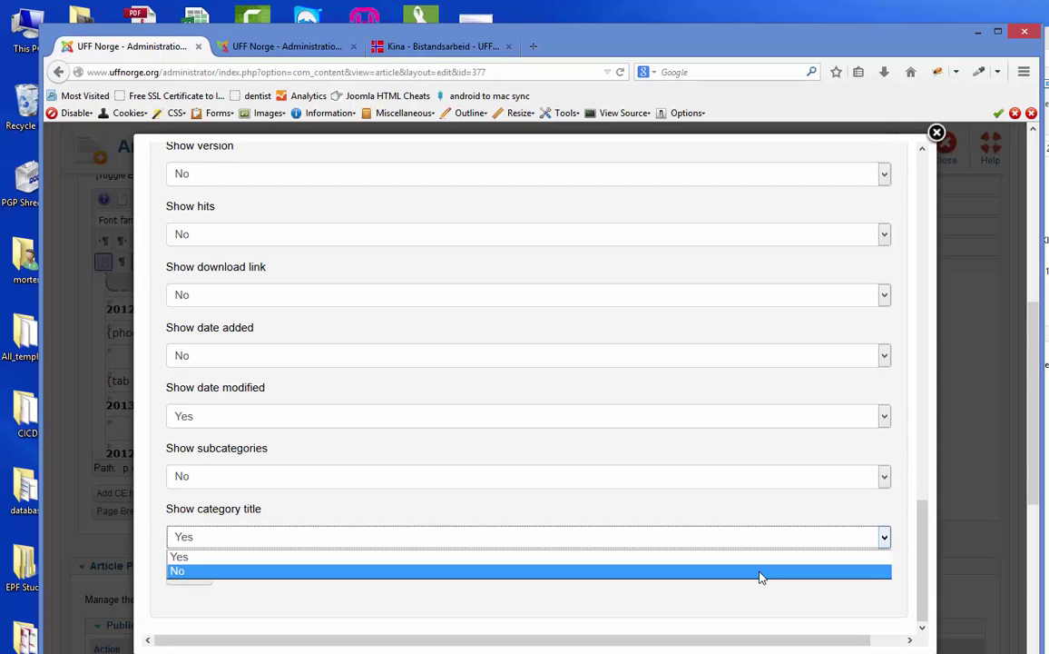
{"action": "left_click", "coordinate": [762, 572]}
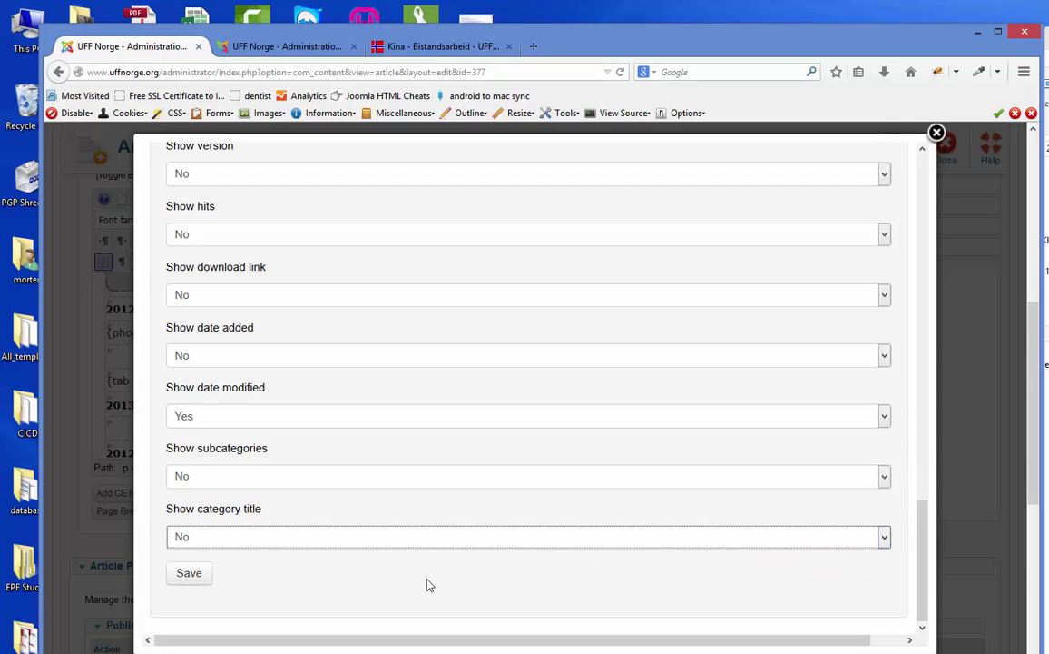
{"action": "left_click", "coordinate": [202, 574]}
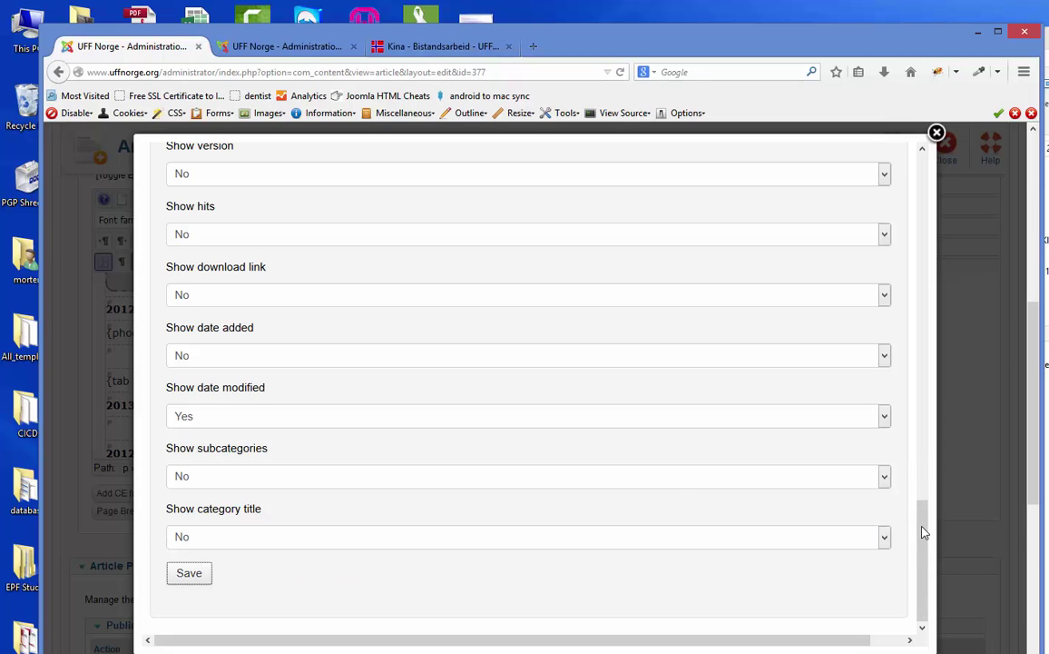
Step: Insert the Miljø og Jordbruk category under the 2013 heading and save the Kina article
{"action": "left_click_drag", "start_coordinate": [927, 532], "coordinate": [929, 238]}
{"action": "left_click", "coordinate": [486, 526]}
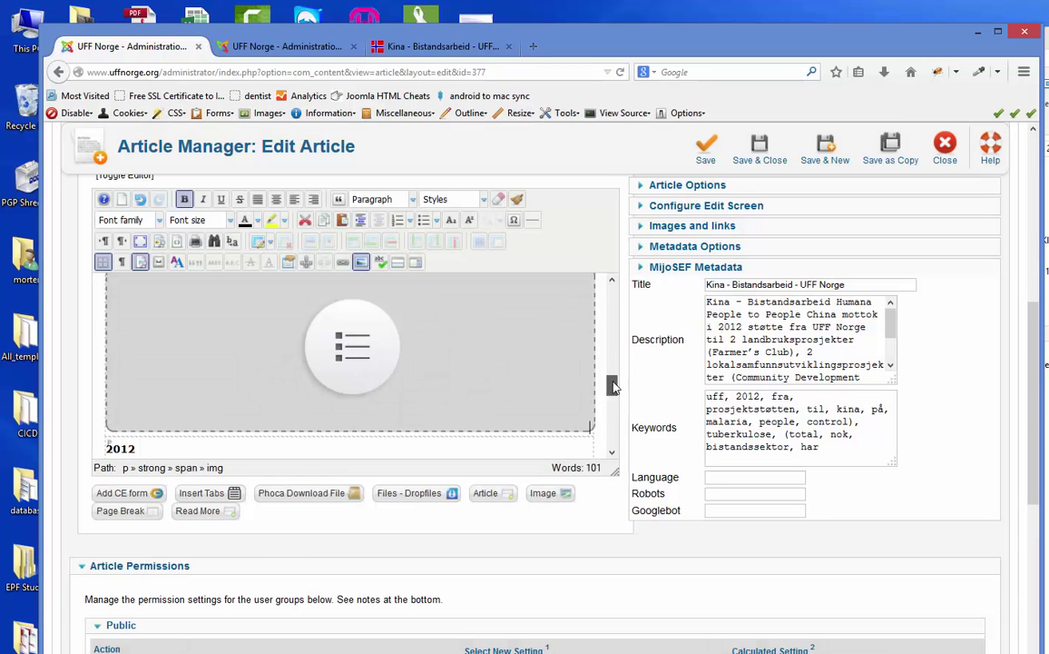
{"action": "scroll", "coordinate": [617, 382], "scroll_direction": "down", "scroll_amount": 3}
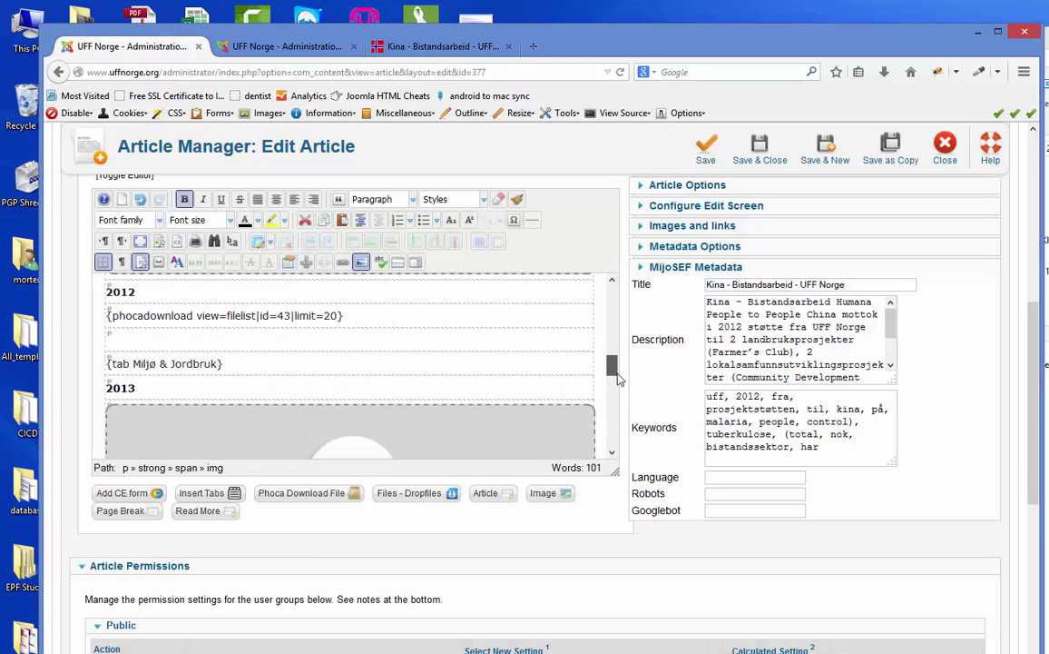
{"action": "left_click", "coordinate": [707, 154]}
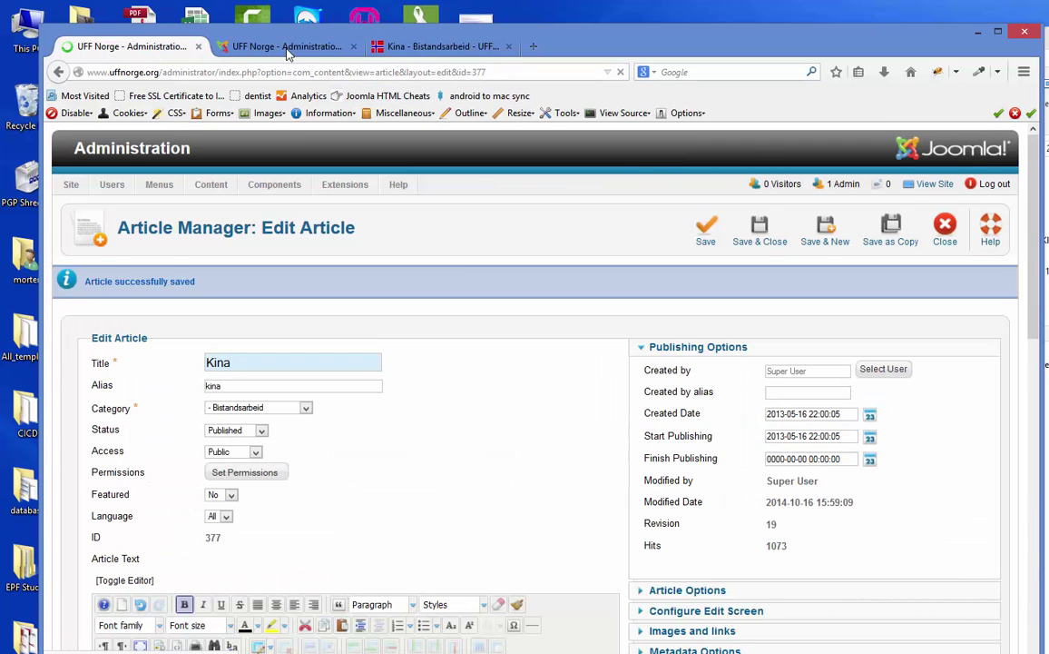
Step: Reload the public Kina page and inspect the 2013 reports in the Miljø & Jordbruk tab
{"action": "left_click", "coordinate": [404, 50]}
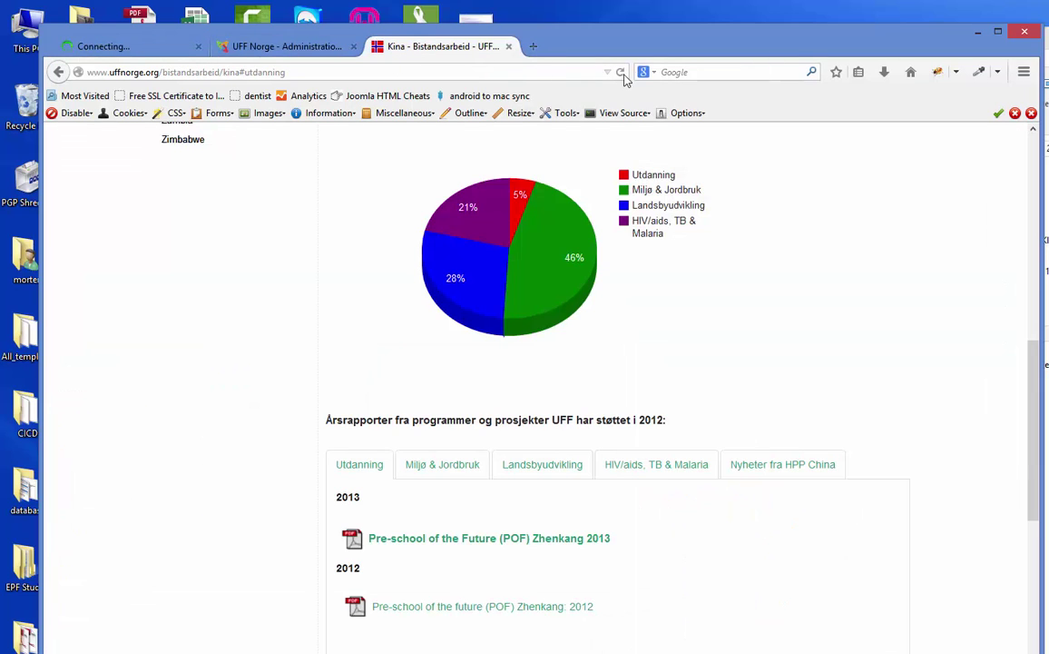
{"action": "left_click", "coordinate": [621, 73]}
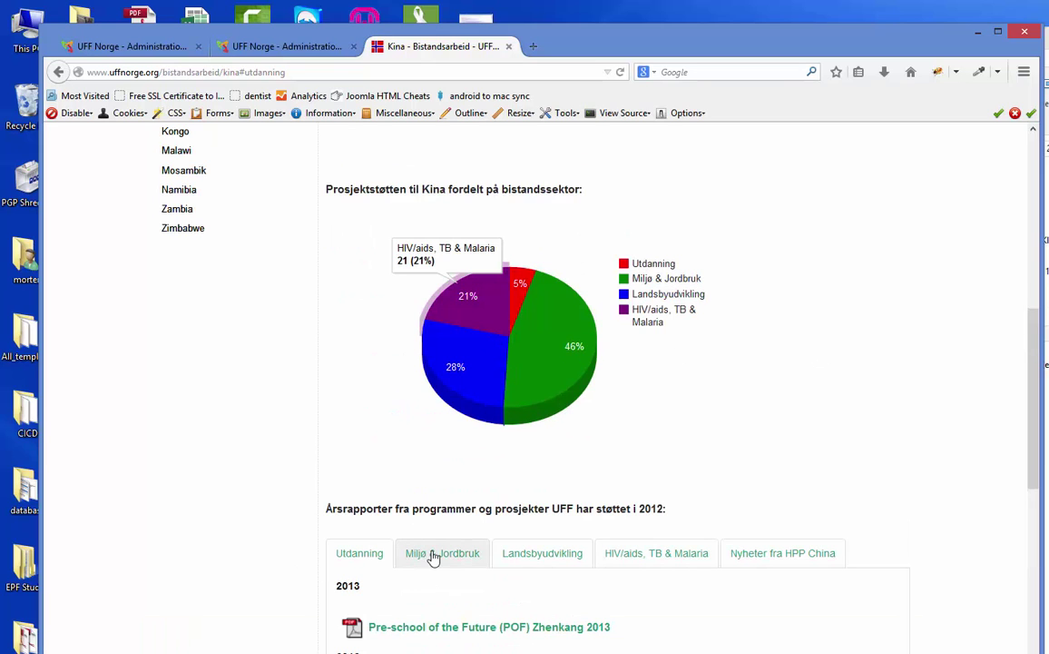
{"action": "left_click", "coordinate": [436, 555]}
{"action": "scroll", "coordinate": [952, 438], "scroll_direction": "down", "scroll_amount": 2}
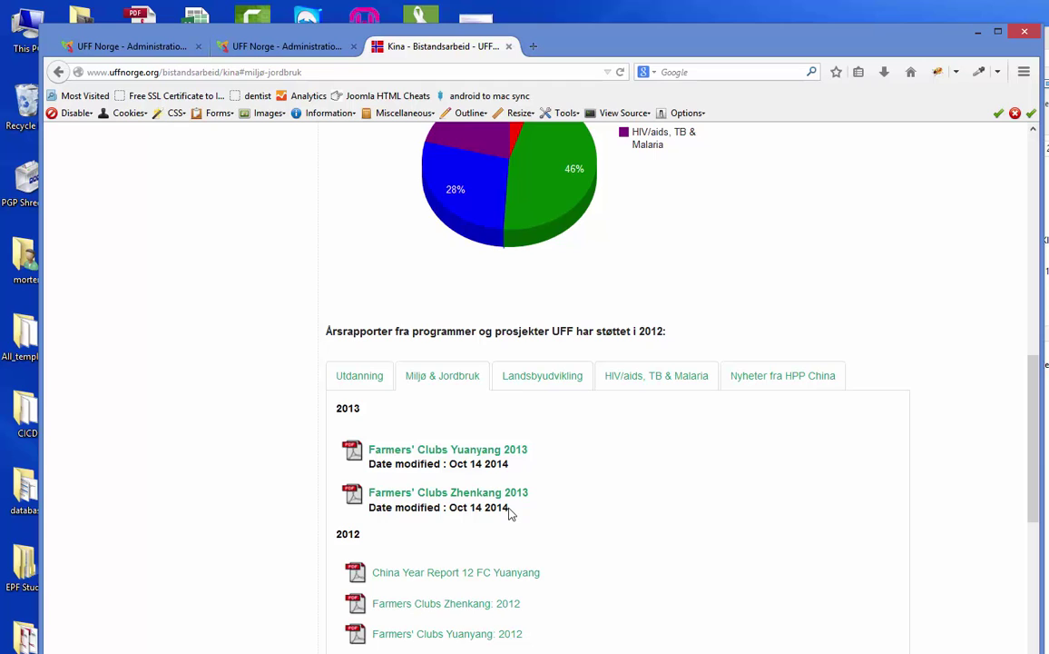
Step: In the Dropfiles Files Manager, set Show date modified to No for Kina's Miljø og Jordbruk category and save
{"action": "left_click", "coordinate": [285, 53]}
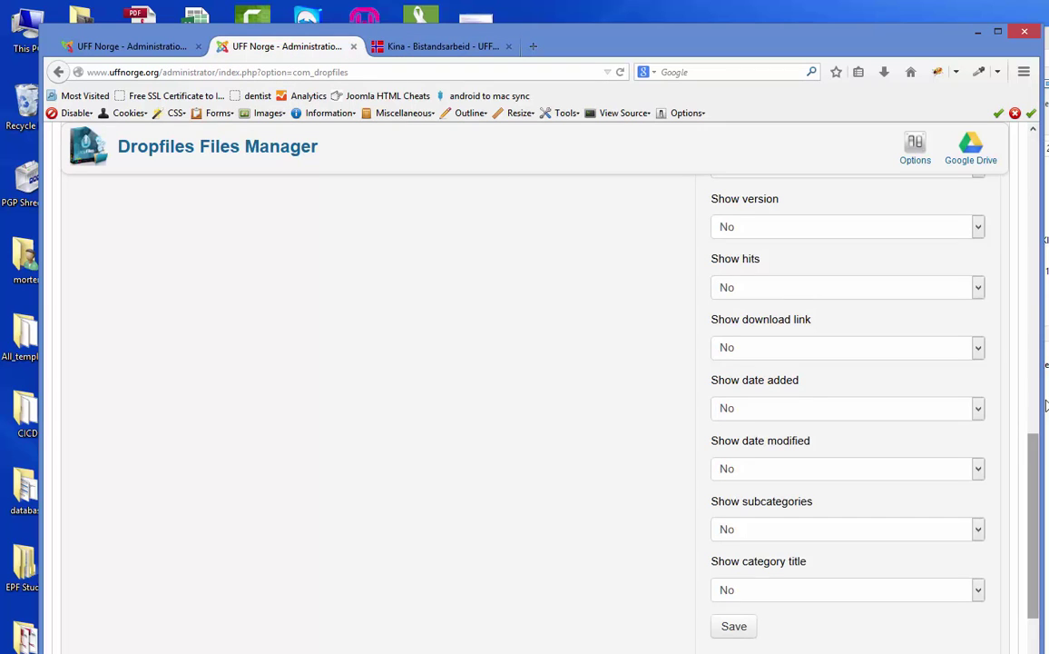
{"action": "scroll", "coordinate": [935, 399], "scroll_direction": "up", "scroll_amount": 10}
{"action": "left_click", "coordinate": [157, 484]}
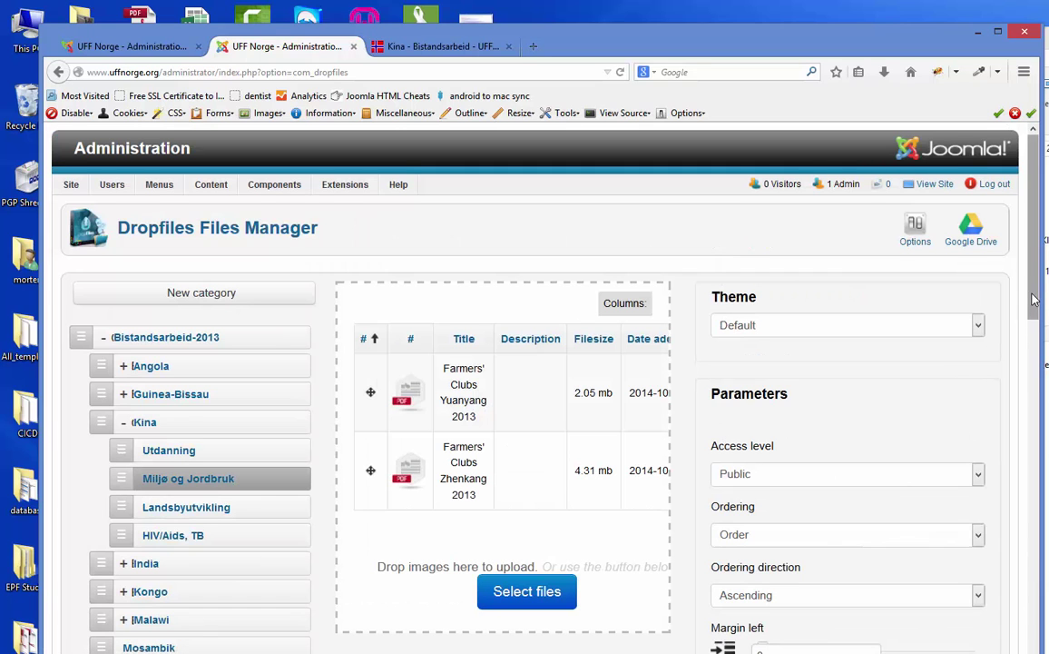
{"action": "left_click_drag", "start_coordinate": [1027, 314], "coordinate": [1017, 471]}
{"action": "scroll", "coordinate": [1018, 471], "scroll_direction": "down", "scroll_amount": 5}
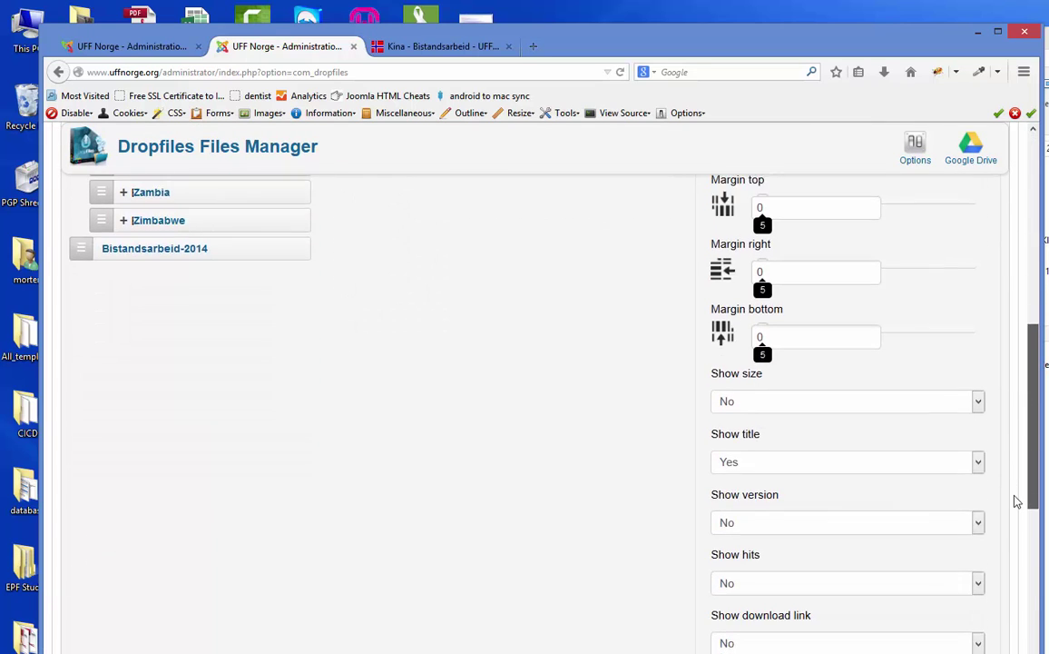
{"action": "left_click", "coordinate": [978, 537]}
{"action": "left_click", "coordinate": [972, 557]}
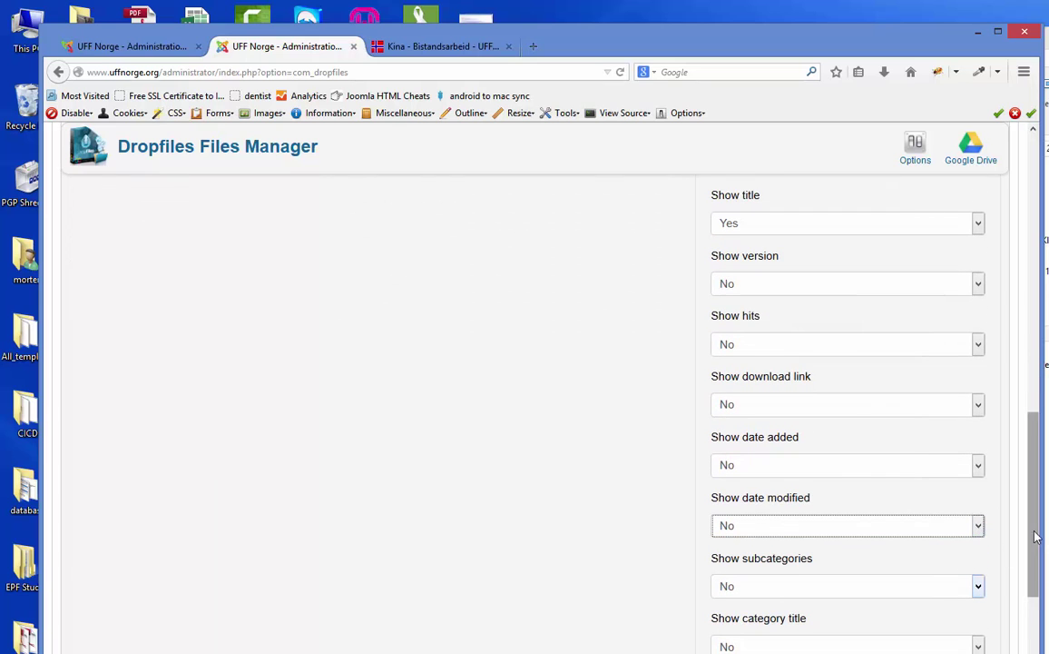
{"action": "scroll", "coordinate": [1036, 537], "scroll_direction": "down", "scroll_amount": 3}
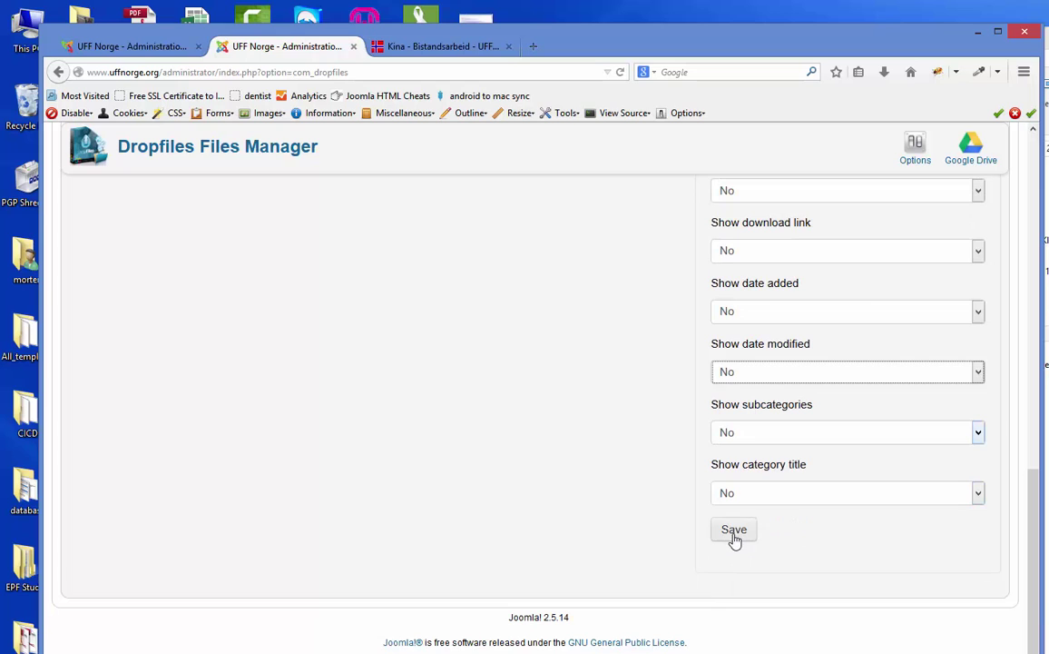
{"action": "left_click", "coordinate": [735, 533]}
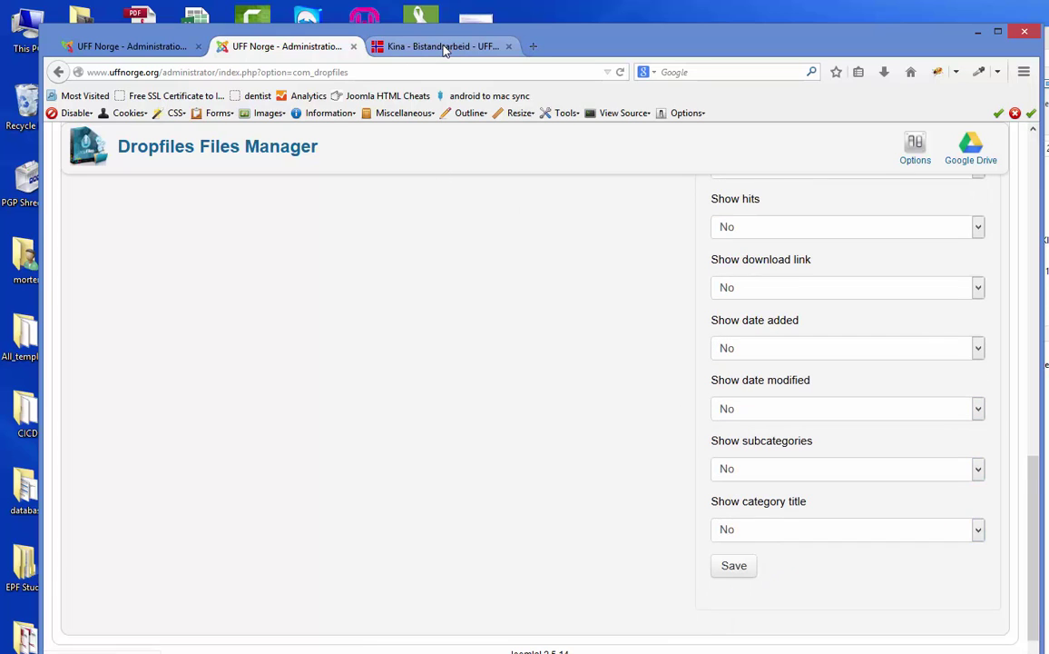
Step: Reload the public Kina page and check the file details of the 2013 reports under Miljø & Jordbruk
{"action": "left_click", "coordinate": [445, 49]}
{"action": "left_click", "coordinate": [620, 72]}
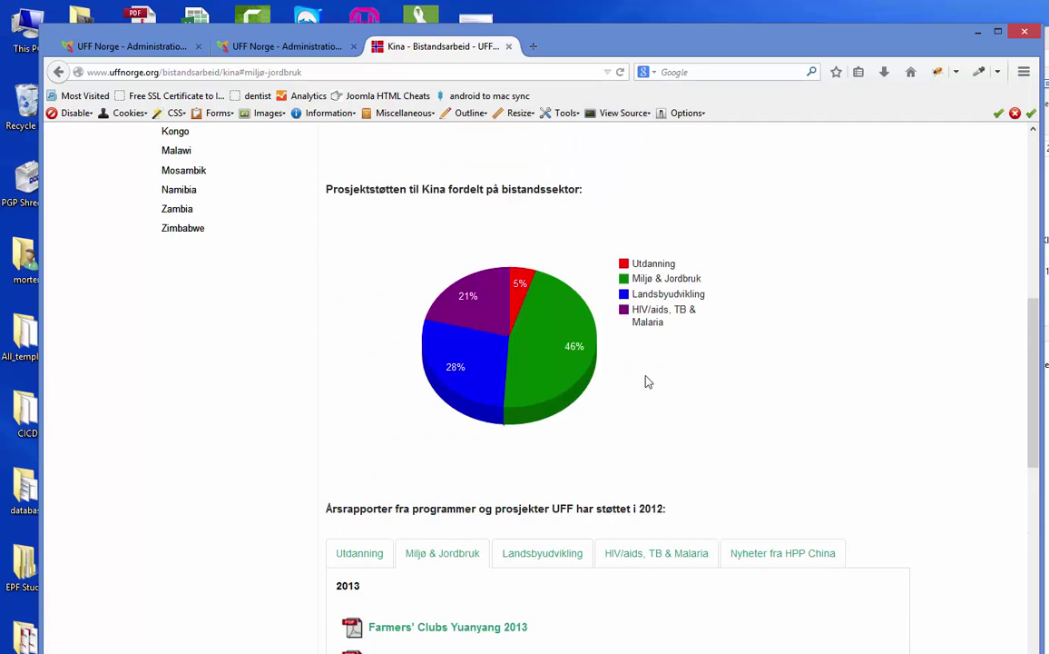
{"action": "scroll", "coordinate": [676, 448], "scroll_direction": "down", "scroll_amount": 3}
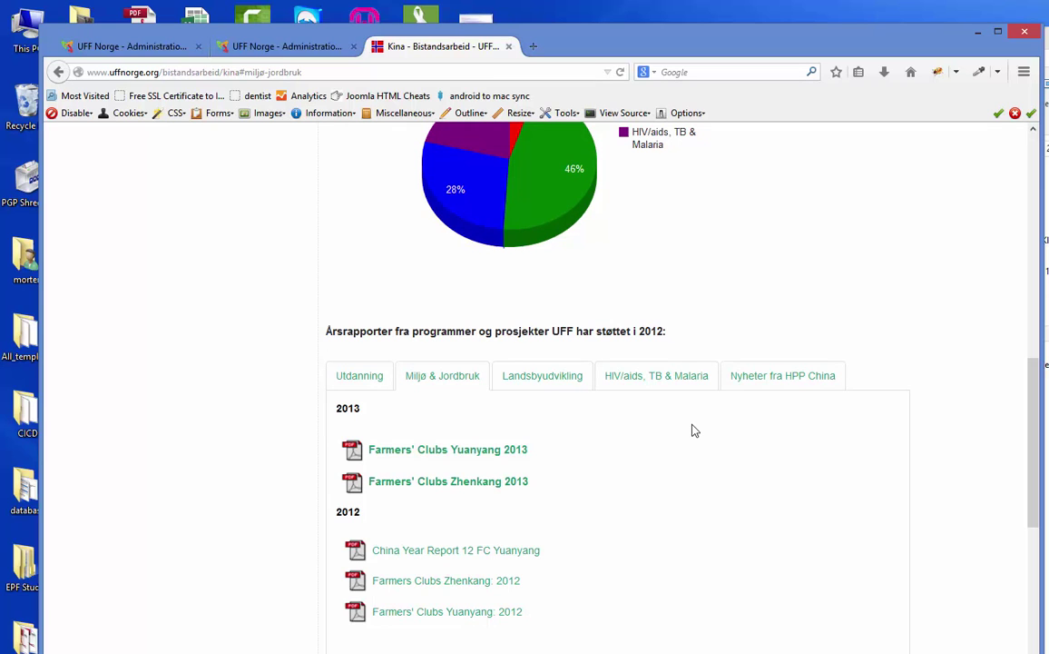
Step: Examine the Kina page's introduction text and the pie chart of project support by aid sector
{"action": "scroll", "coordinate": [694, 431], "scroll_direction": "up", "scroll_amount": 9}
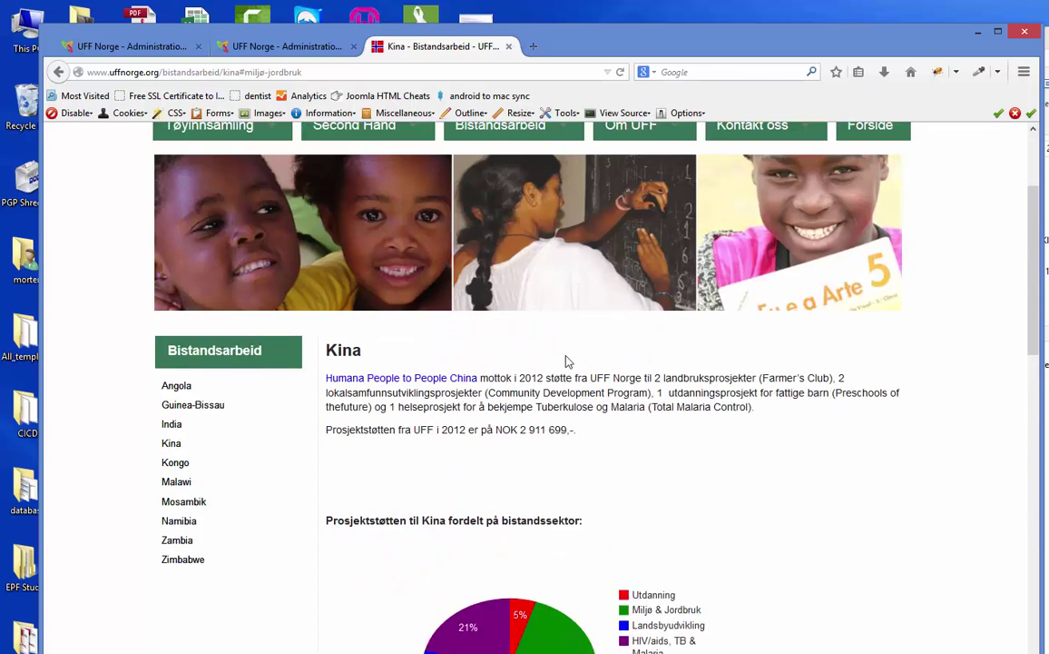
{"action": "left_click_drag", "start_coordinate": [514, 401], "coordinate": [754, 471]}
{"action": "left_click", "coordinate": [518, 418]}
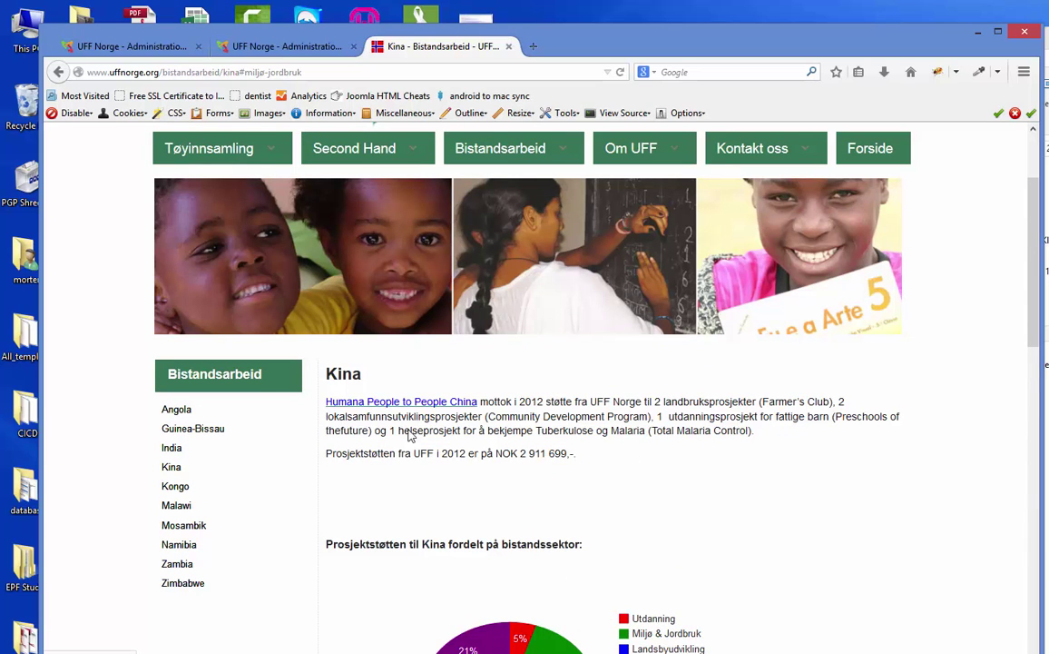
{"action": "scroll", "coordinate": [620, 490], "scroll_direction": "up", "scroll_amount": 1}
{"action": "scroll", "coordinate": [620, 490], "scroll_direction": "down", "scroll_amount": 5}
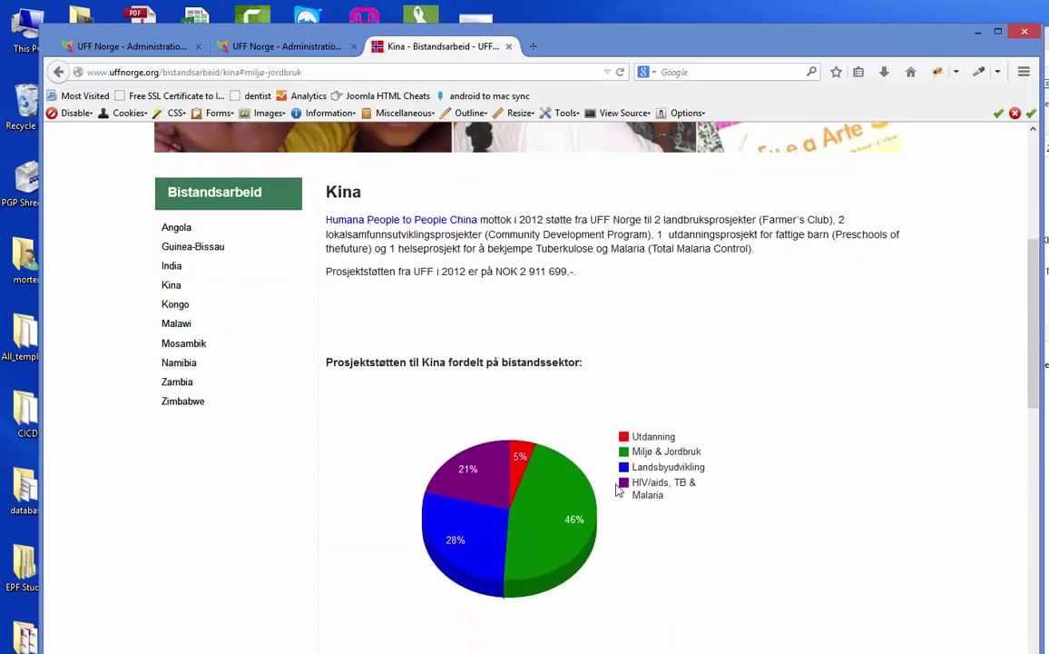
{"action": "scroll", "coordinate": [344, 307], "scroll_direction": "up", "scroll_amount": 5}
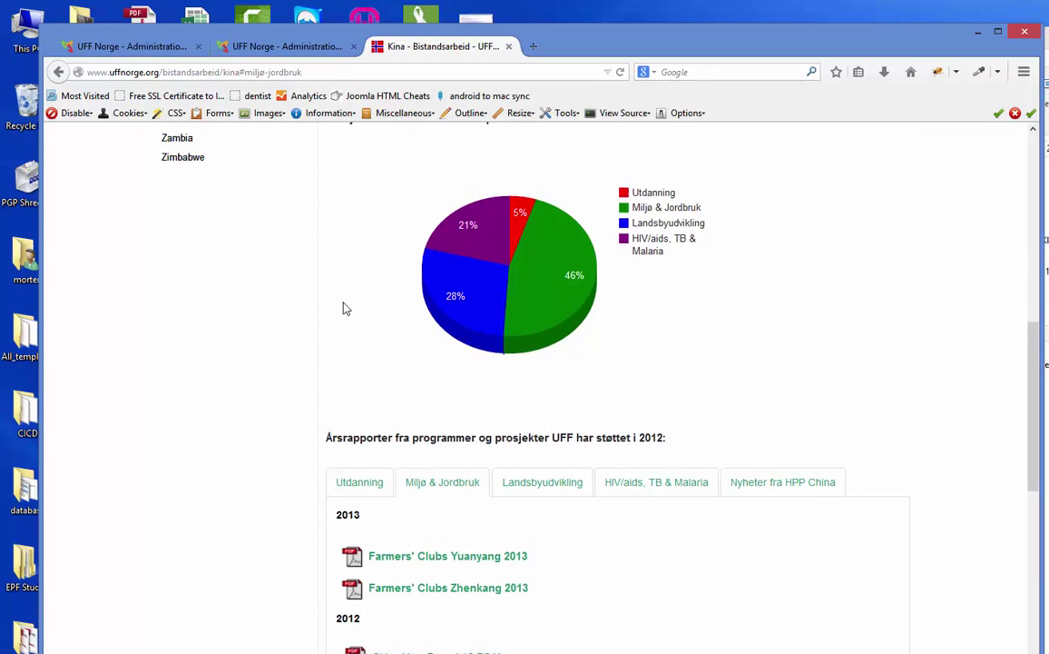
{"action": "scroll", "coordinate": [353, 445], "scroll_direction": "down", "scroll_amount": 5}
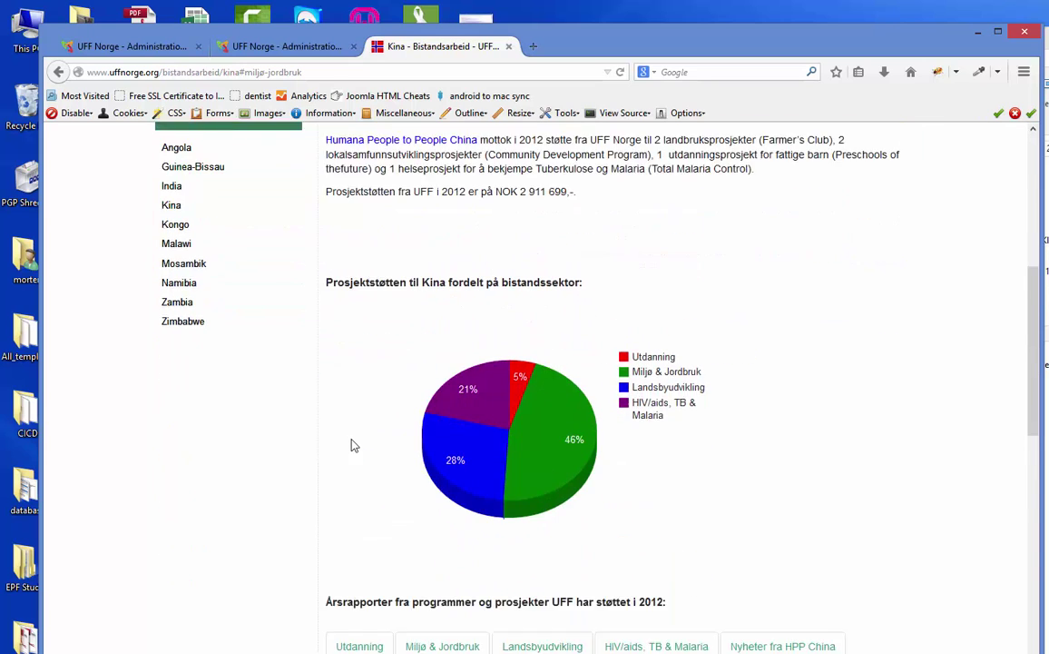
{"action": "mouse_move", "coordinate": [439, 230]}
{"action": "scroll", "coordinate": [440, 231], "scroll_direction": "up", "scroll_amount": 1}
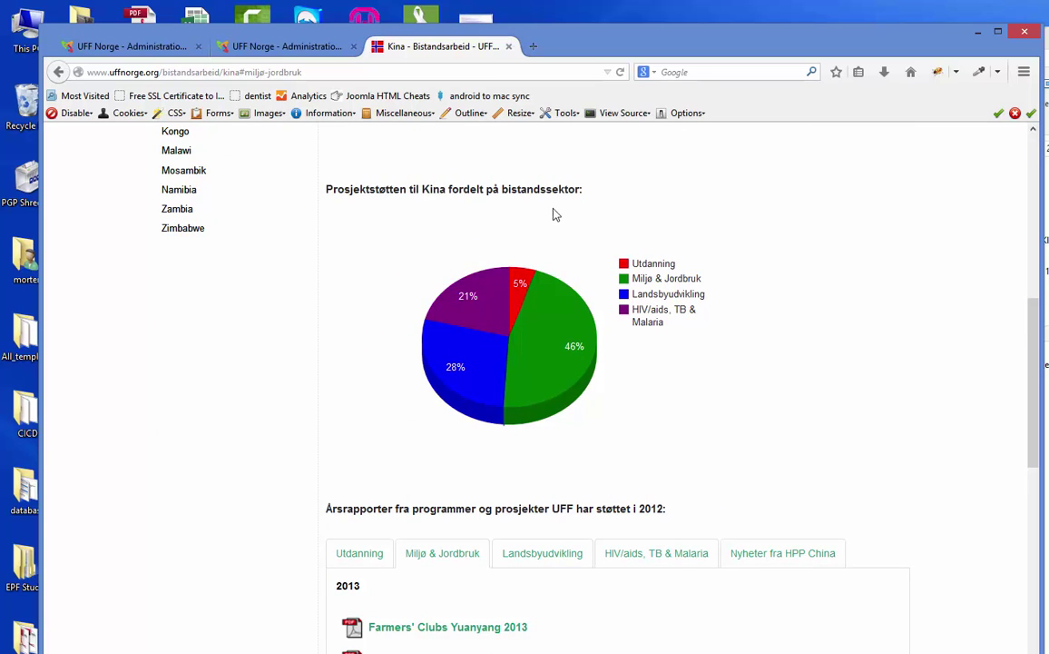
Step: Review the report lists in the Kina page's tabs and show the site's Bistandsarbeid submenu
{"action": "scroll", "coordinate": [792, 458], "scroll_direction": "down", "scroll_amount": 3}
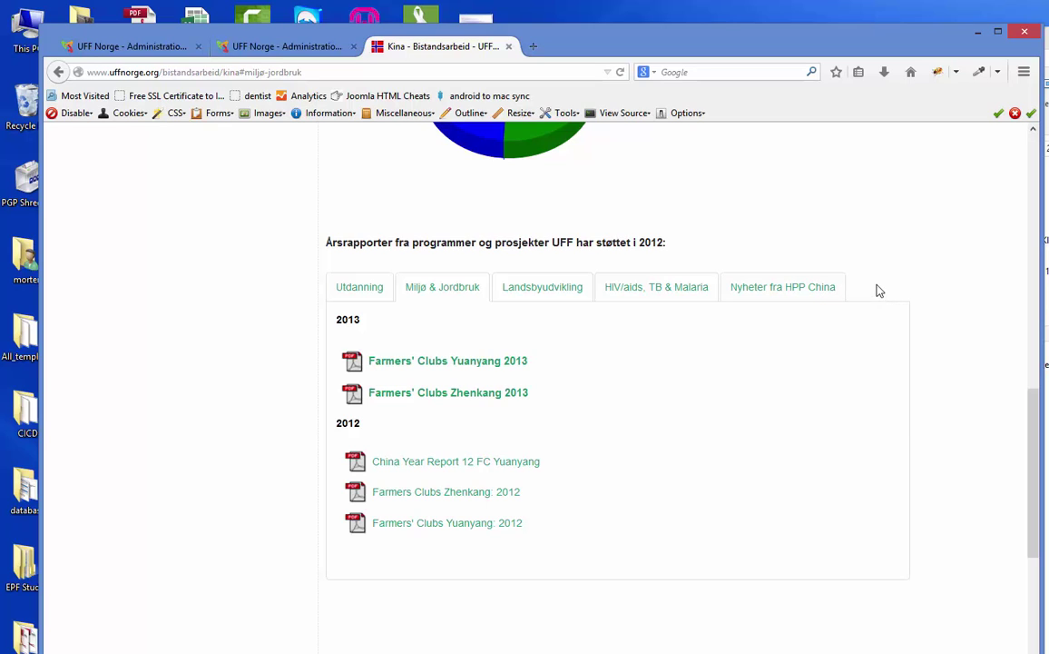
{"action": "left_click", "coordinate": [368, 297]}
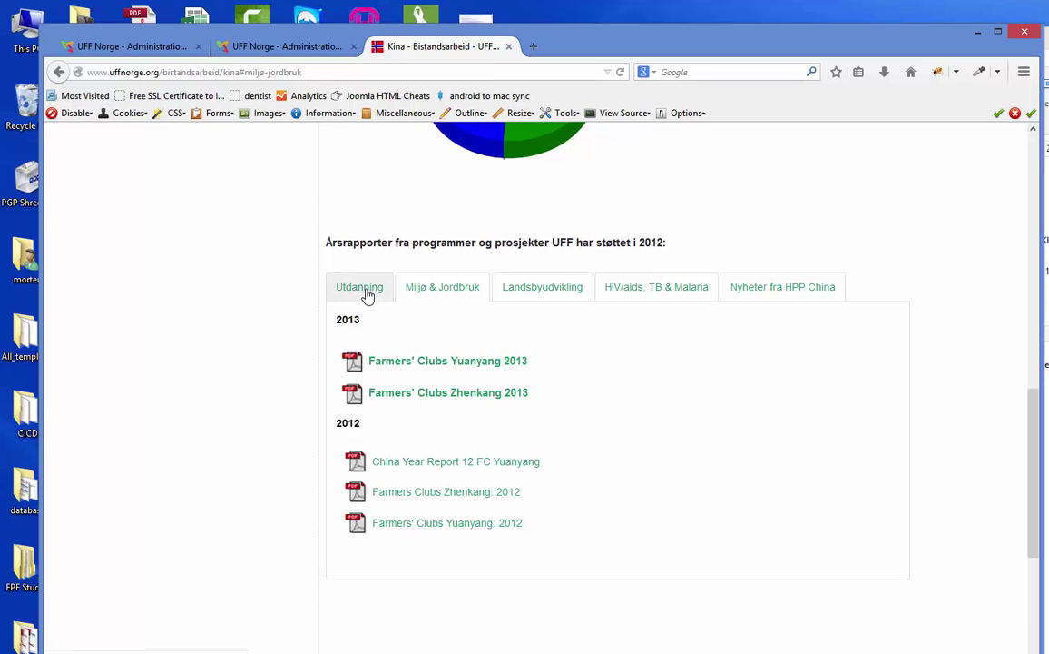
{"action": "left_click", "coordinate": [425, 296]}
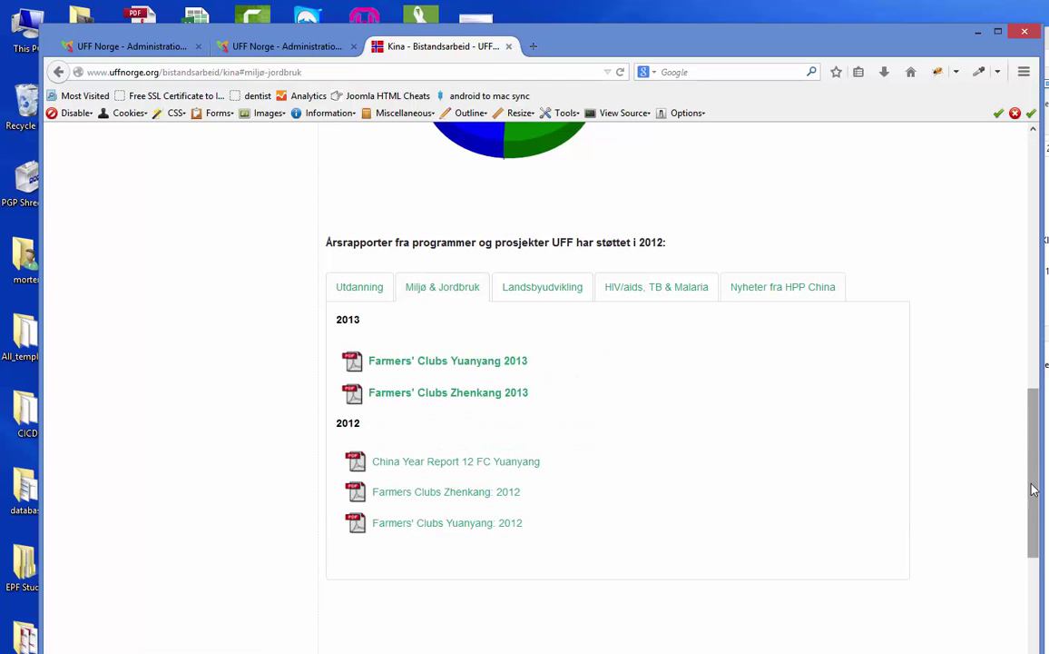
{"action": "left_click_drag", "start_coordinate": [1035, 413], "coordinate": [1035, 132]}
{"action": "mouse_move", "coordinate": [501, 264]}
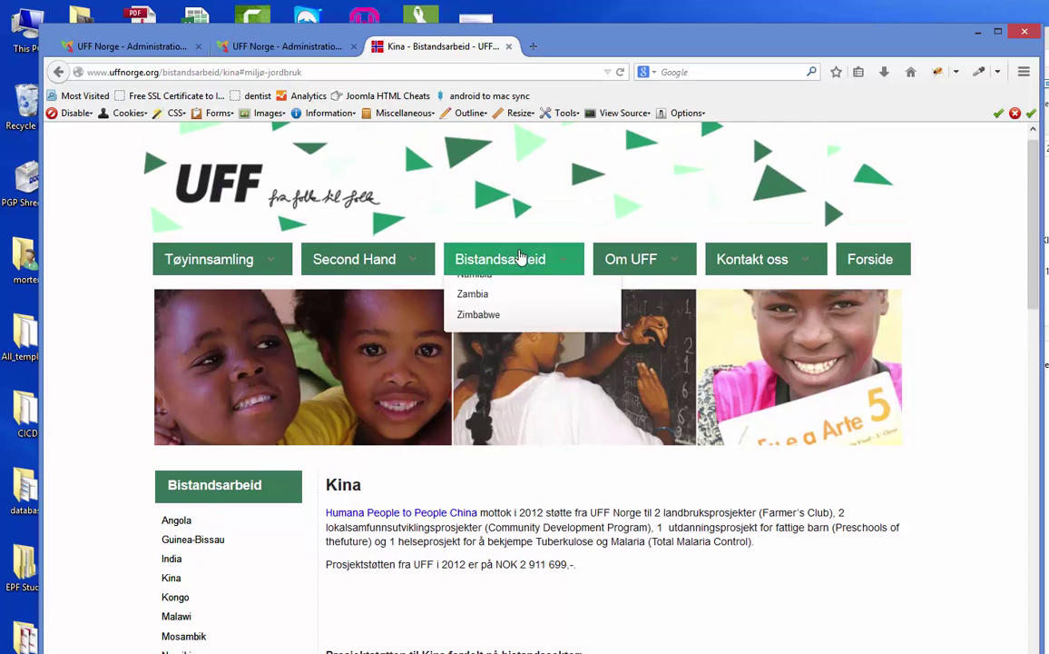